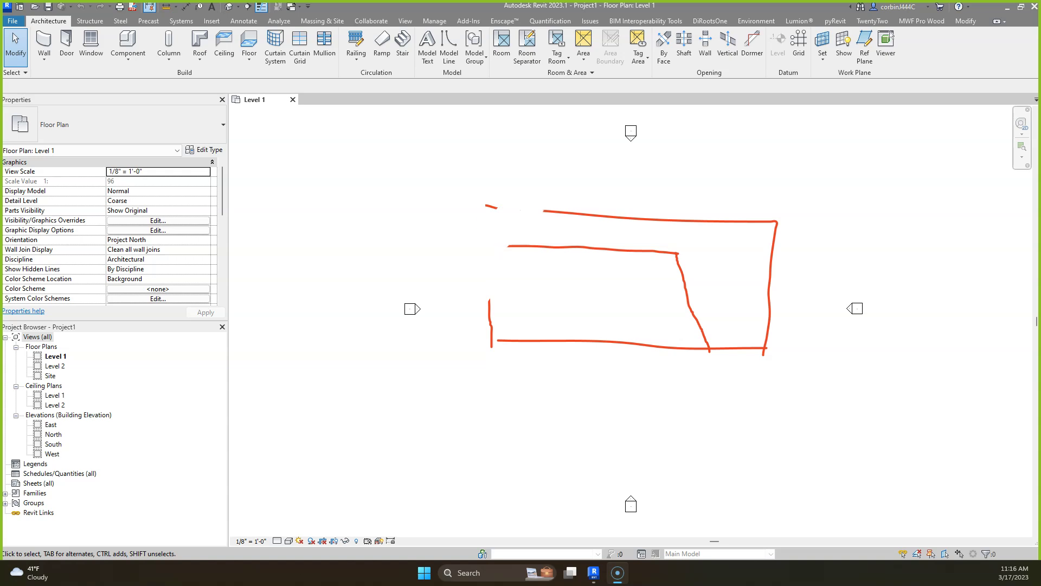
Draw a closed rectangle of Generic - 8" walls, about 52'-6" wide, on the Level 1 floor plan
key("Escape")
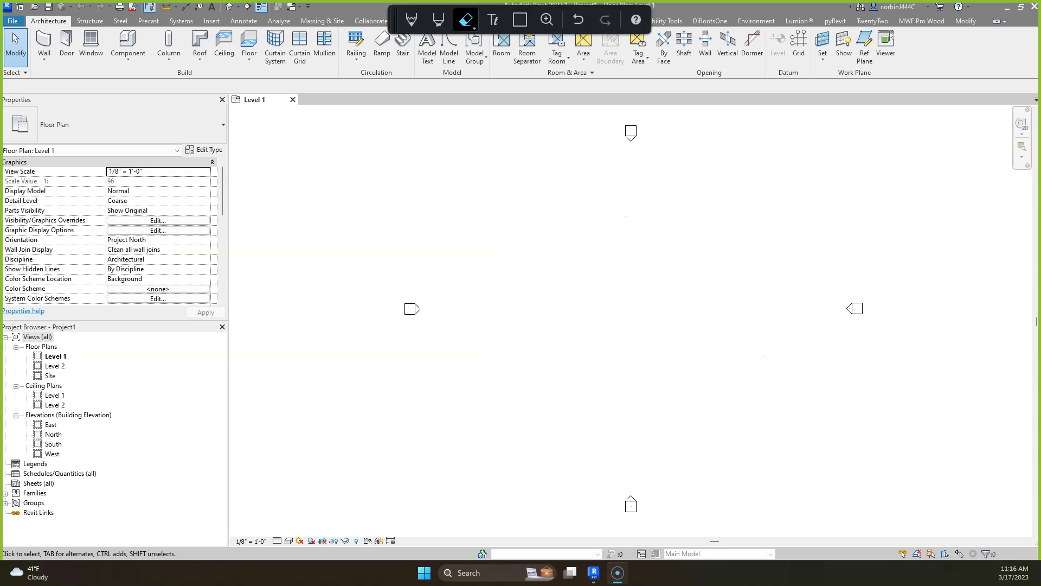
left_click(52, 35)
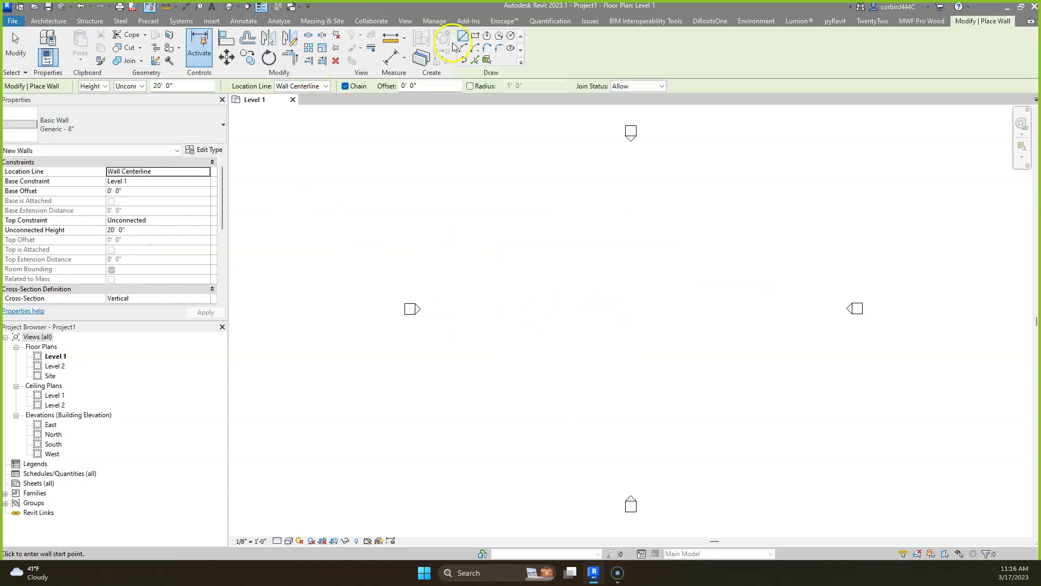
left_click(535, 240)
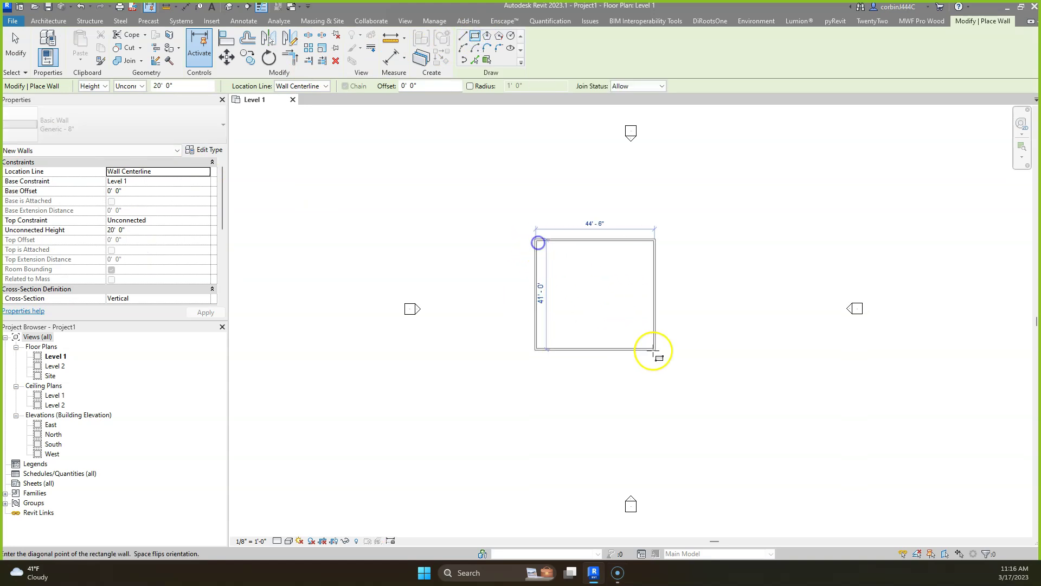
left_click(677, 360)
key("Escape")
key("Escape")
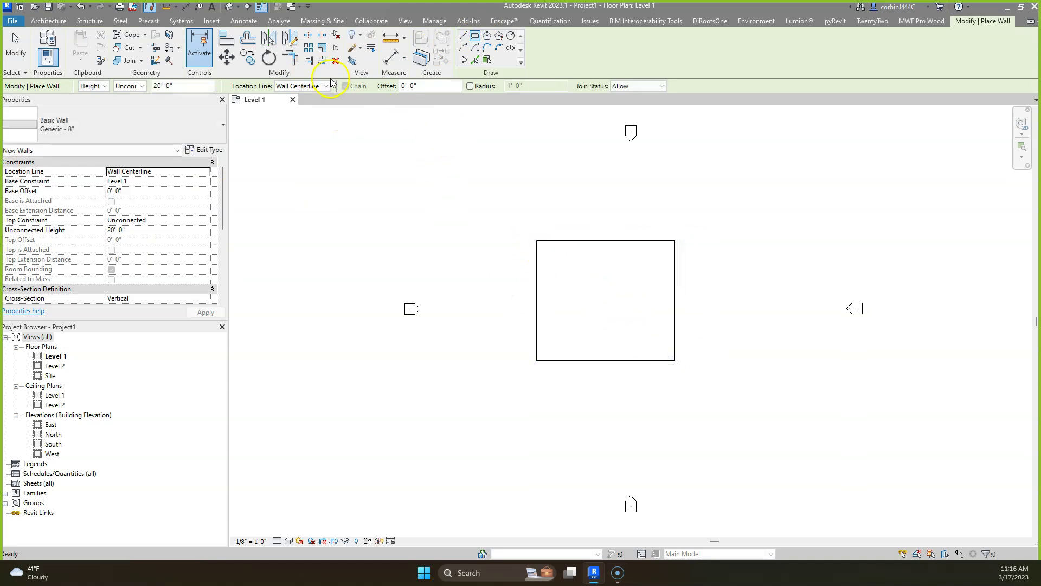
Open the default 3D view and examine the rectangular wall enclosure from a lower angle
key("3")
key("d")
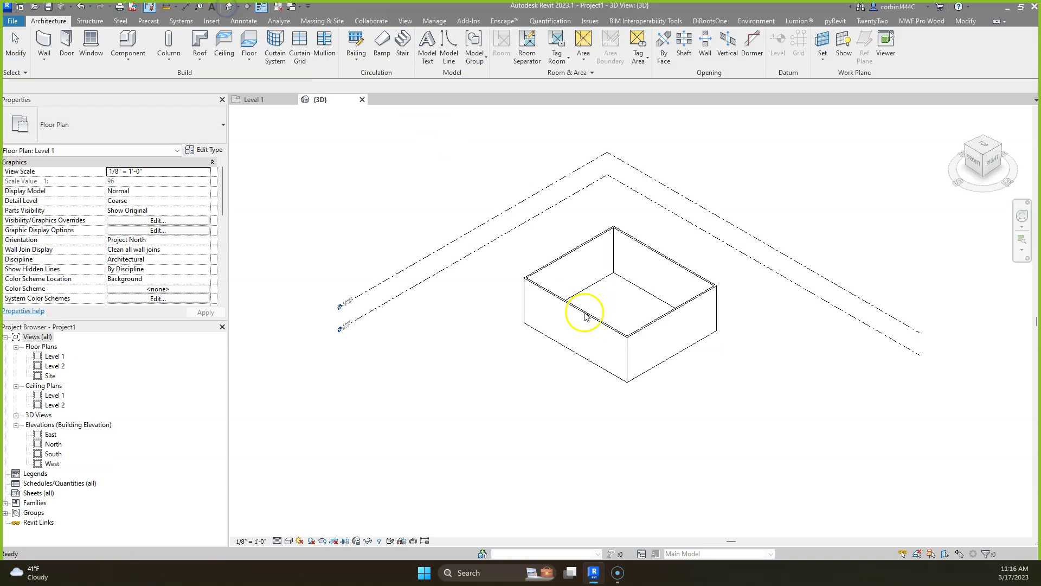
middle_click_drag(678, 414, 640, 327, "shift")
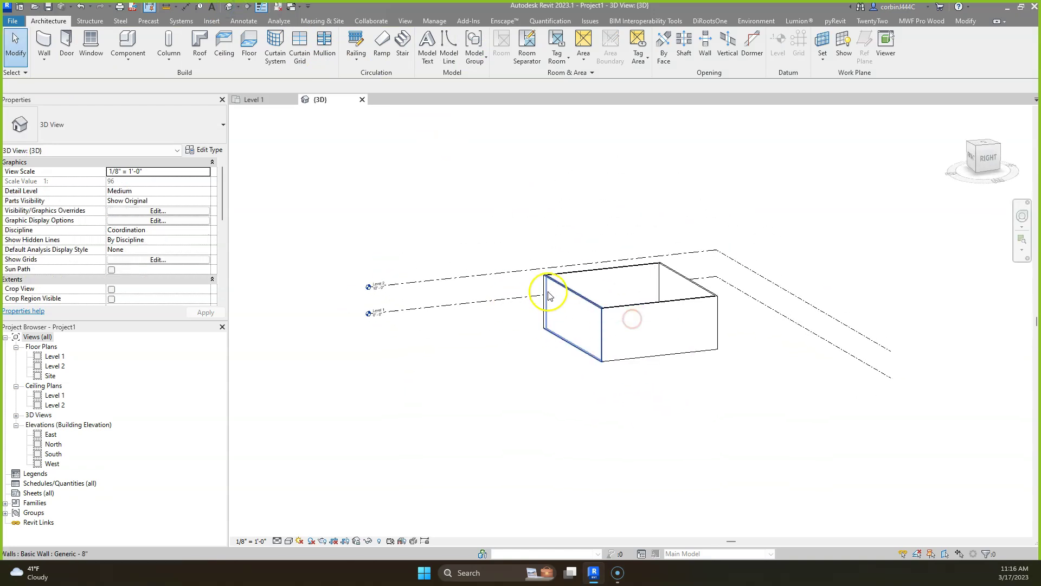
scroll(551, 297, "up", 4)
Start an architectural wall on the Level 1 plan using the Curtain Wall 1 type
left_click(273, 104)
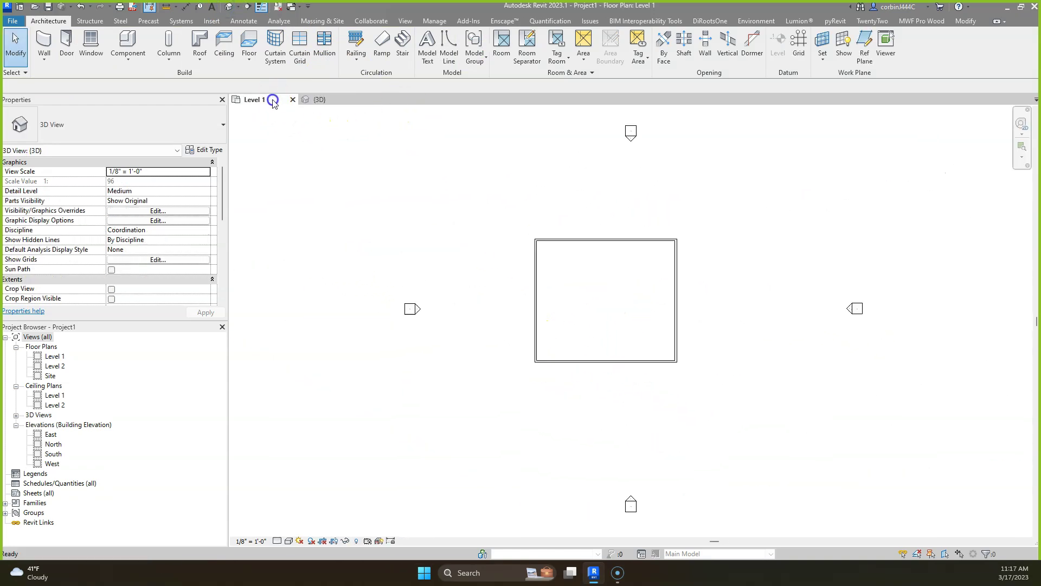
scroll(597, 402, "up", 4)
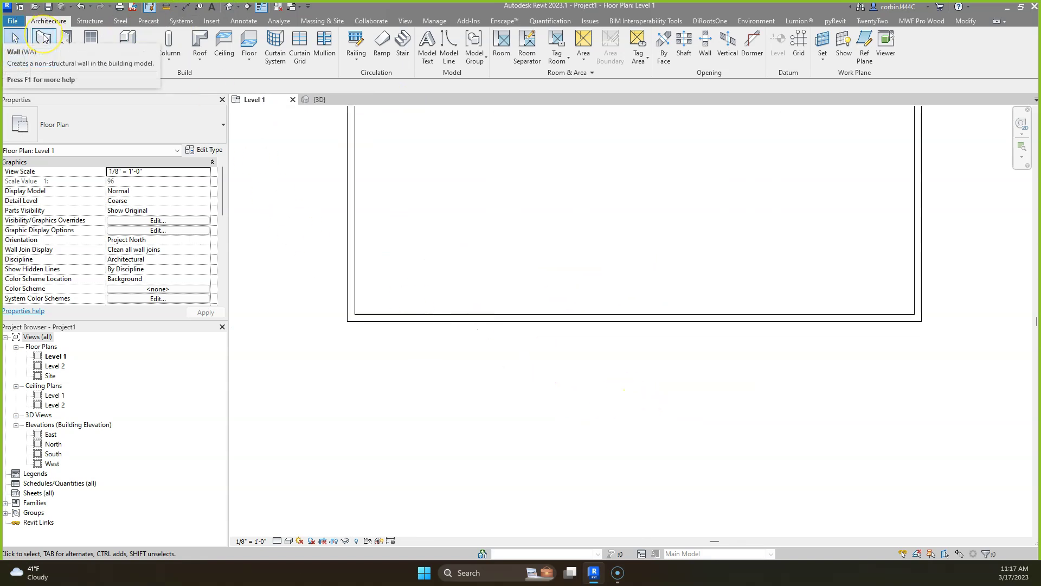
left_click(65, 42)
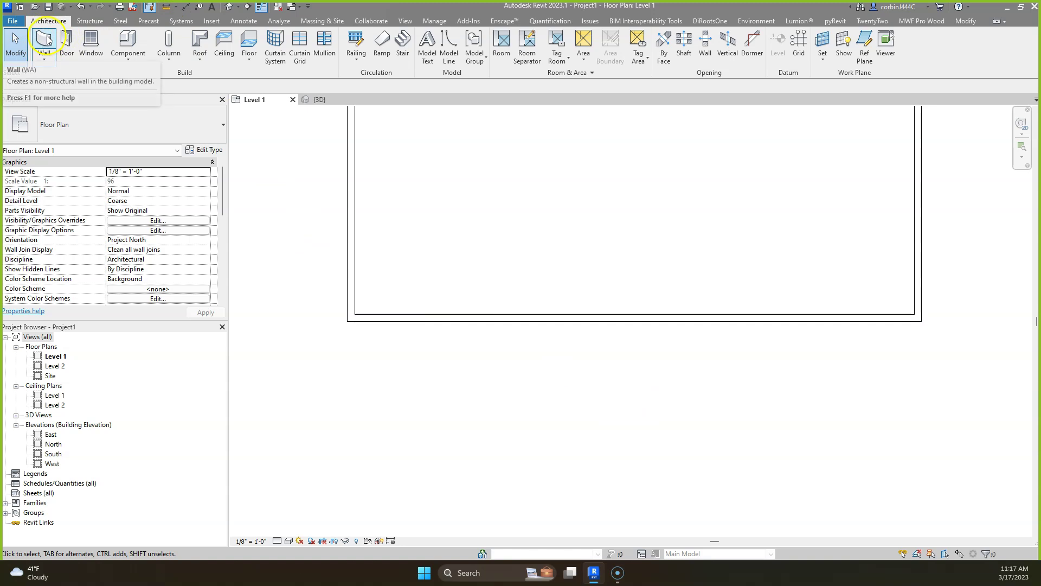
left_click(45, 60)
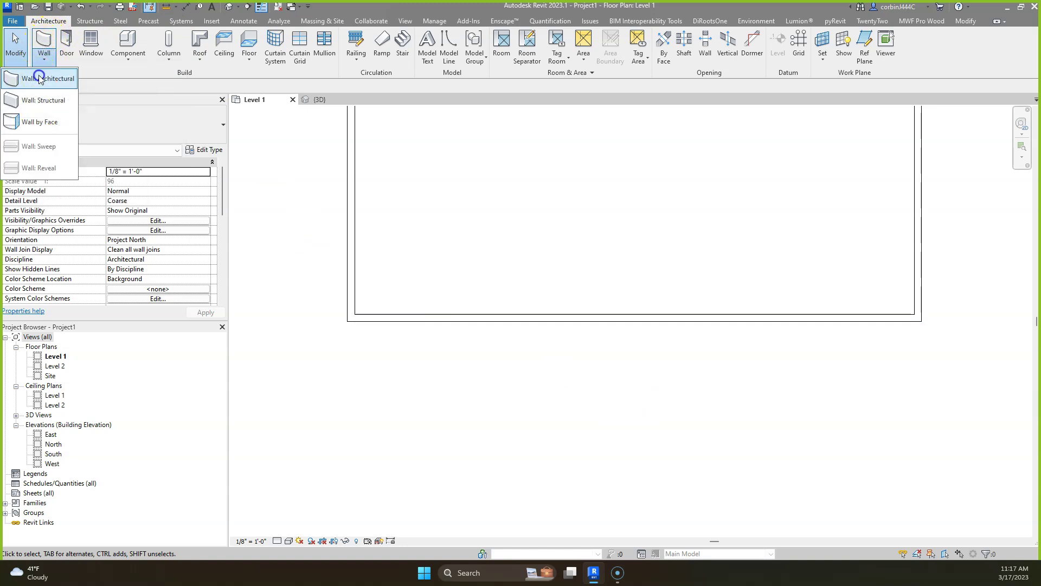
left_click(39, 79)
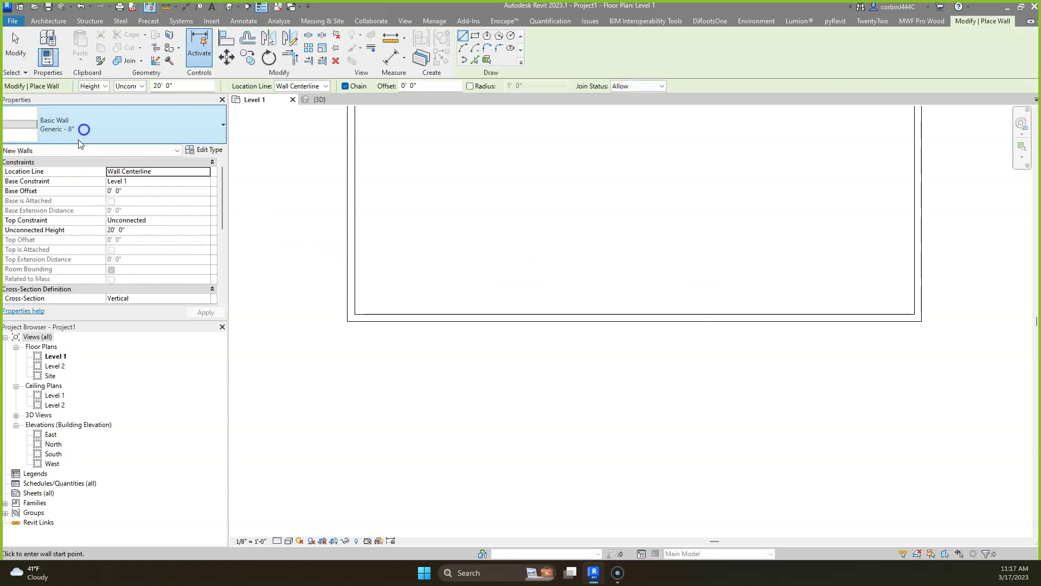
left_click(79, 136)
scroll(69, 293, "down", 5)
left_click(65, 348)
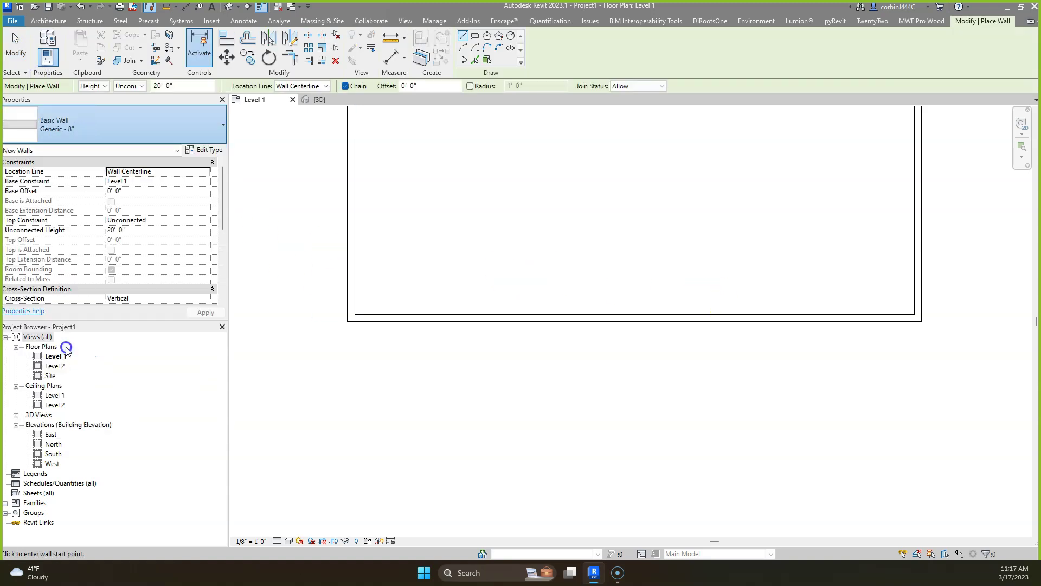
Draw a curtain wall about 40'-6" long on the south wall, from 12'-0" off its east end to the southwest corner
scroll(804, 315, "up", 1)
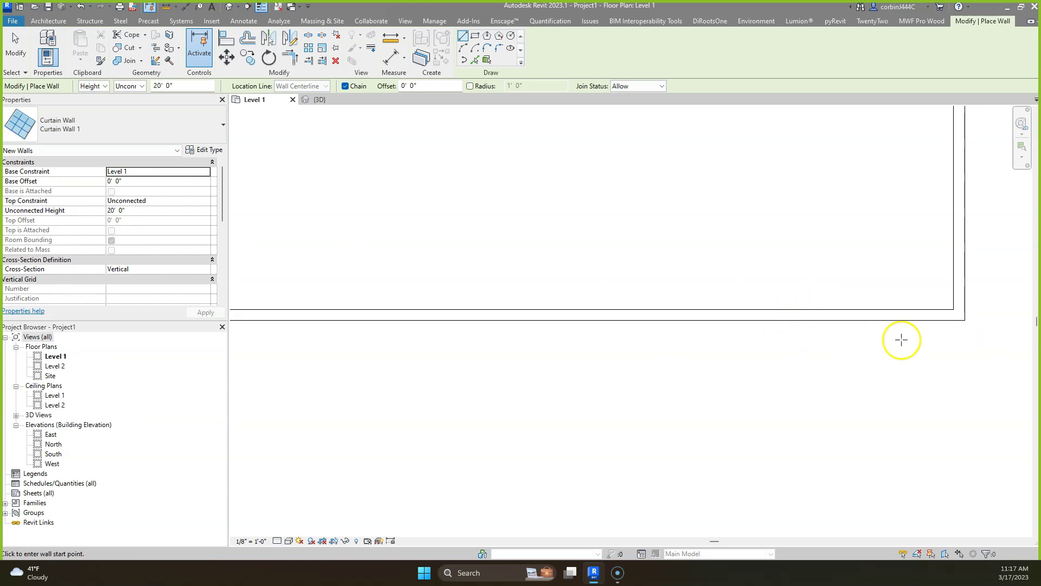
scroll(877, 340, "down", 2)
scroll(812, 343, "up", 1)
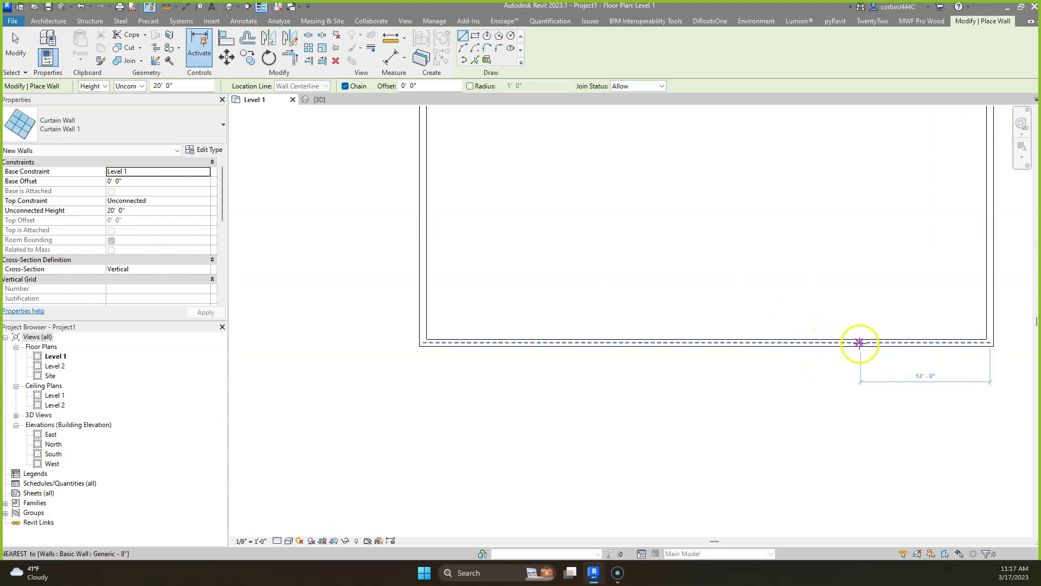
left_click(860, 343)
left_click(428, 343)
key("Escape")
scroll(455, 441, "down", 3)
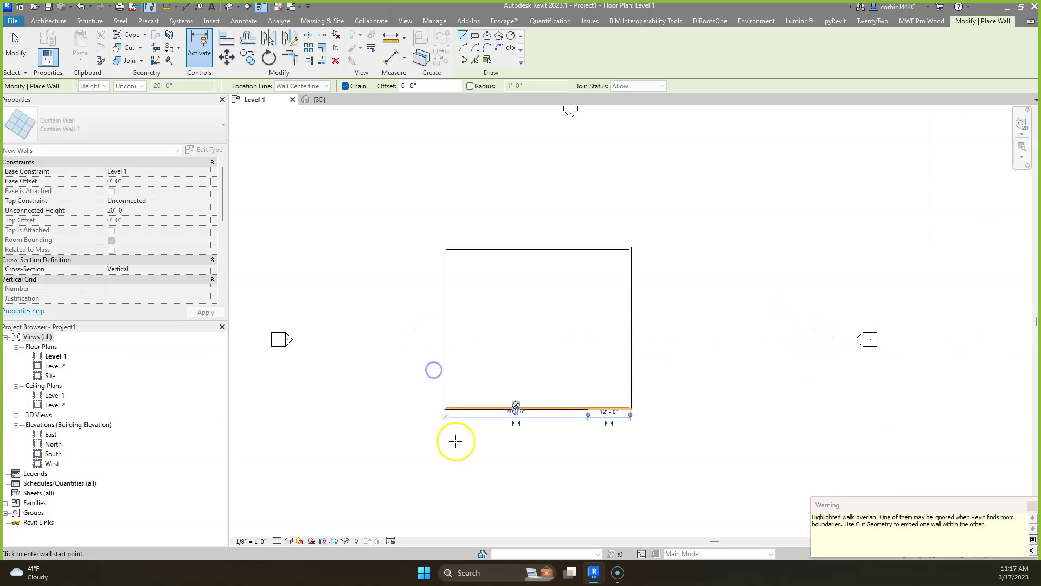
Draw a curtain wall about 35'-2" long on the west wall, from the southwest corner to 10'-0" short of the north end
scroll(444, 298, "up", 2)
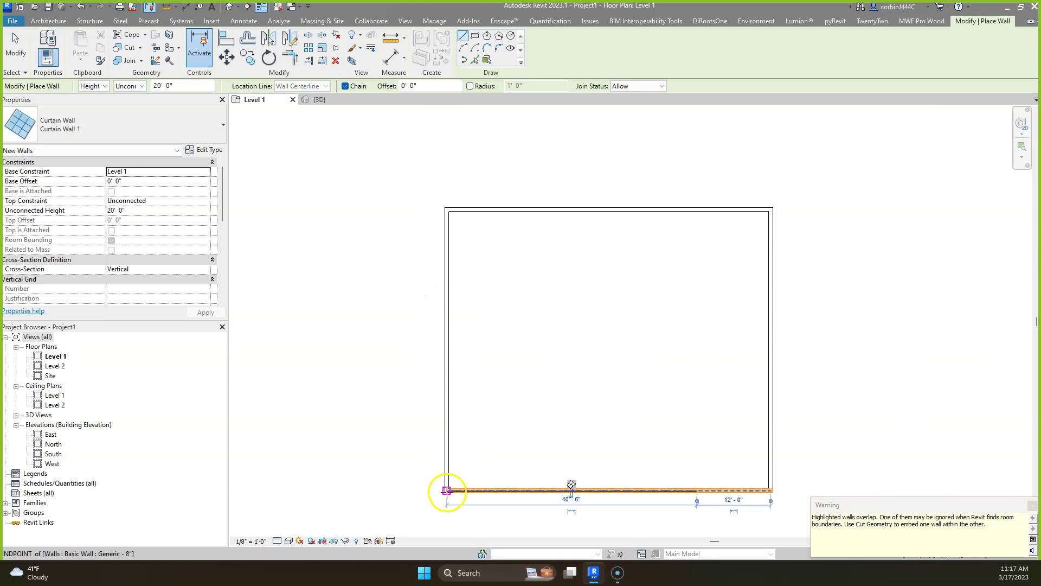
left_click(447, 490)
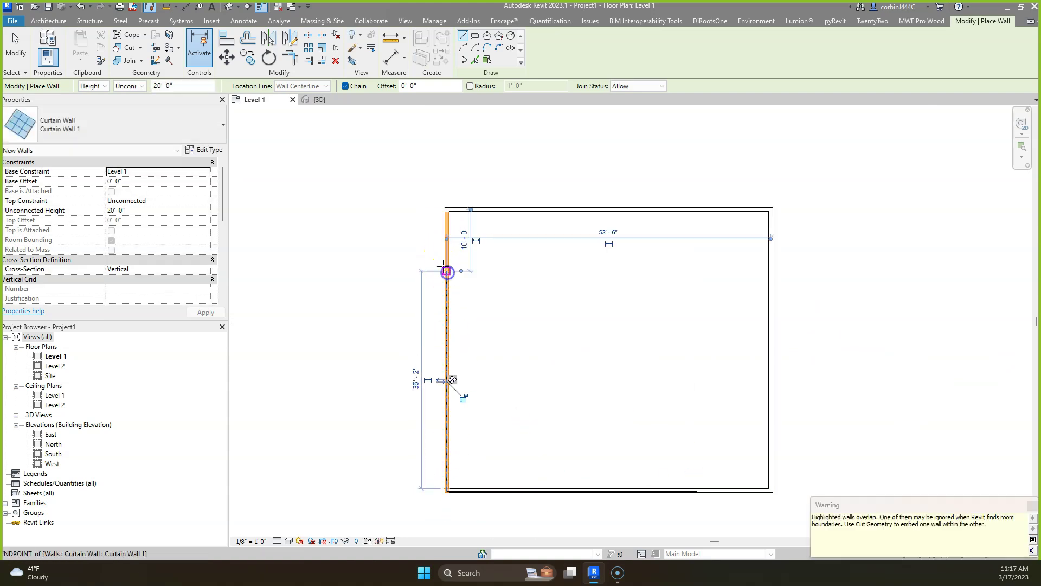
key("Escape")
key("Escape")
Select both curtain walls in the 3D view and change their type to Storefront
left_click(327, 96)
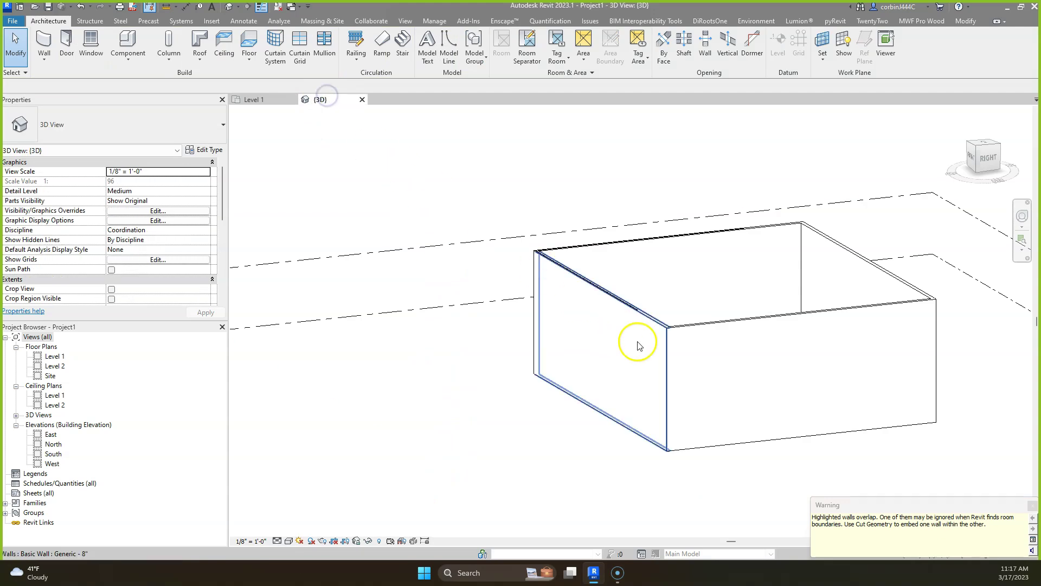
middle_click_drag(514, 269, 760, 320, "shift")
key("Tab")
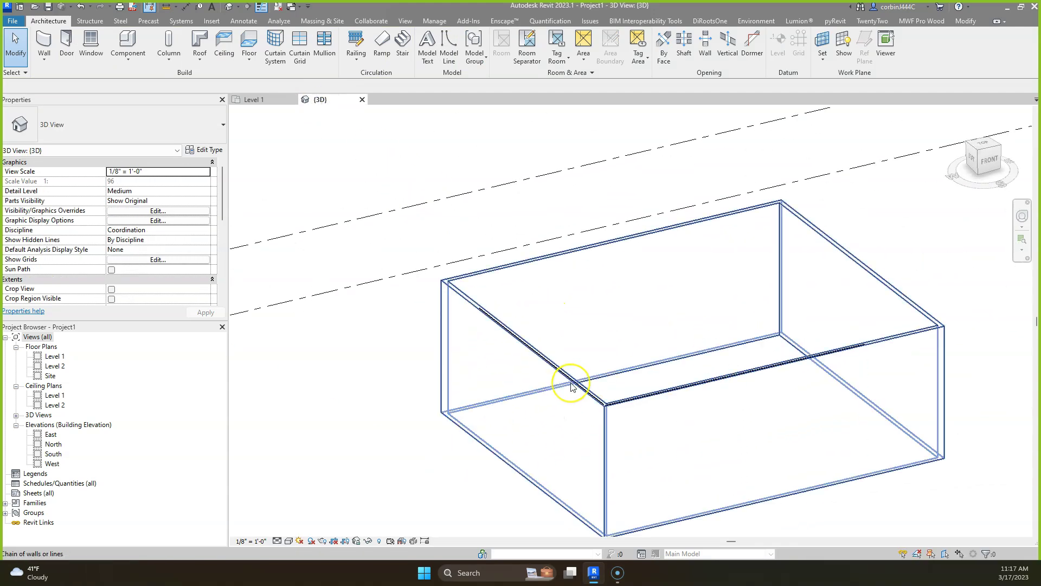
left_click(571, 387)
scroll(630, 402, "down", 2)
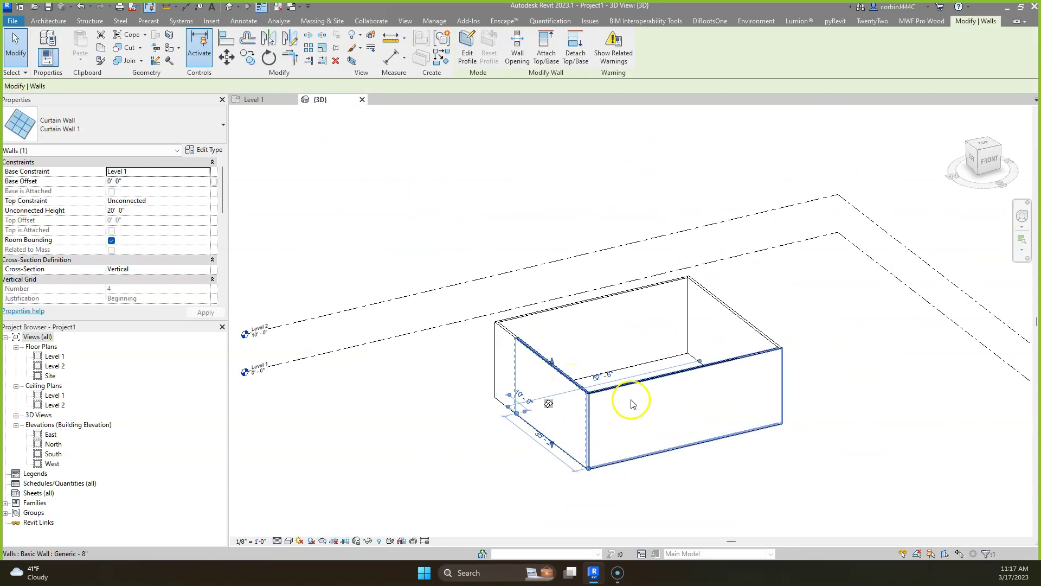
scroll(629, 396, "up", 3)
left_click(620, 374, "ctrl")
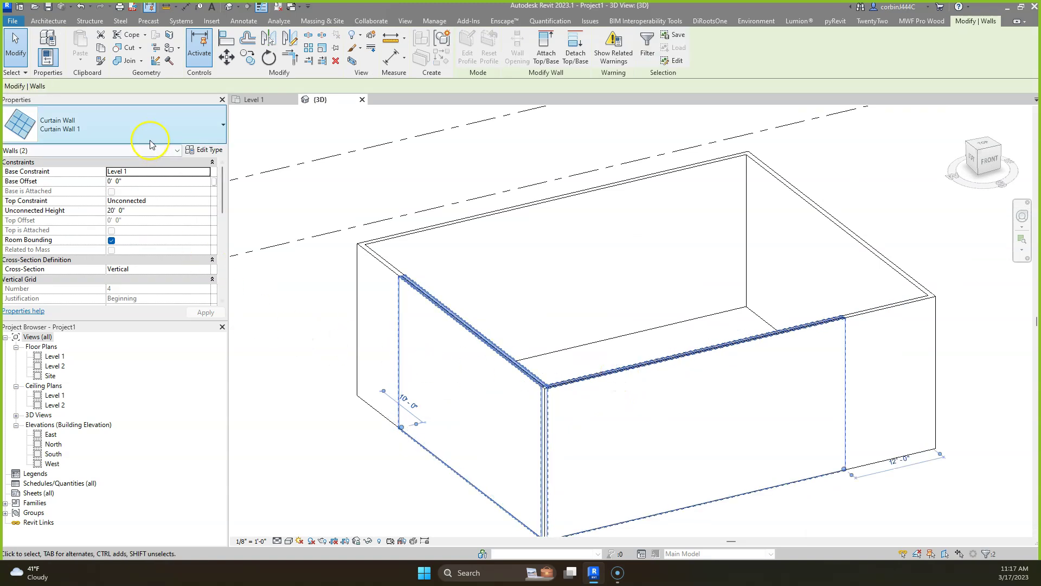
left_click(125, 135)
left_click(55, 365)
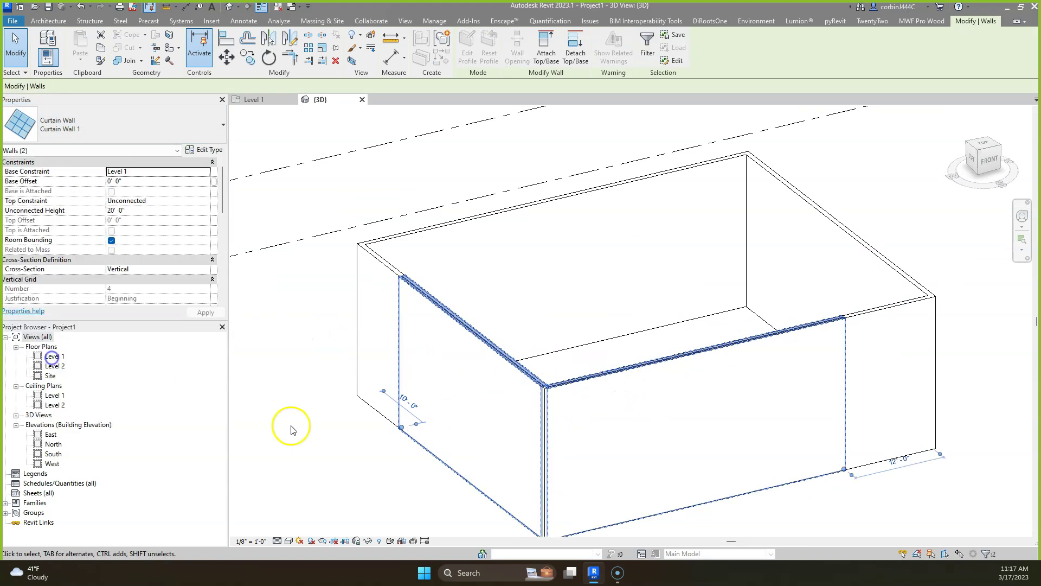
Set the unconnected height of both storefront walls to 15' 0"
left_click(184, 211)
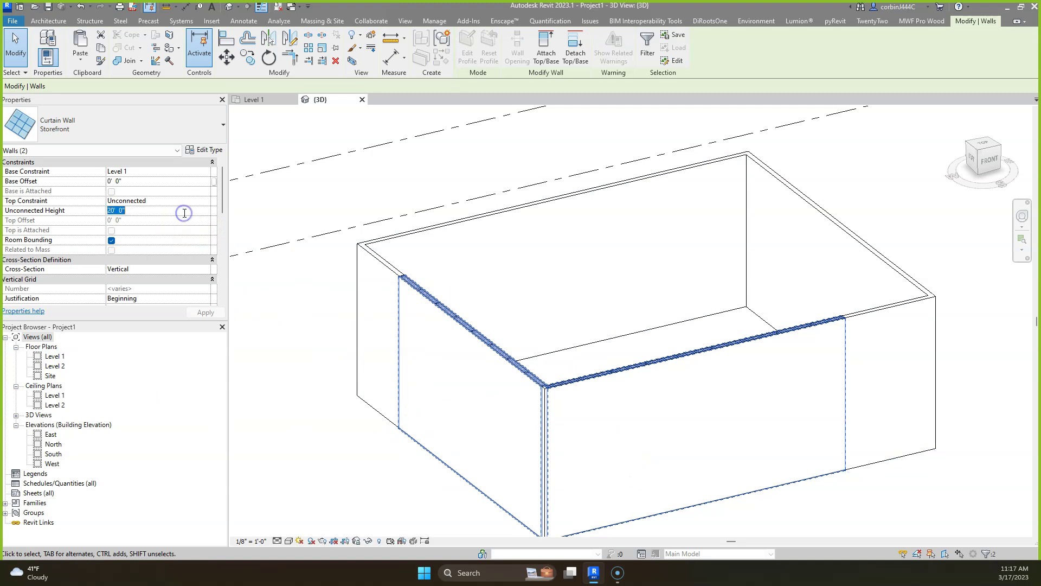
left_click(184, 212)
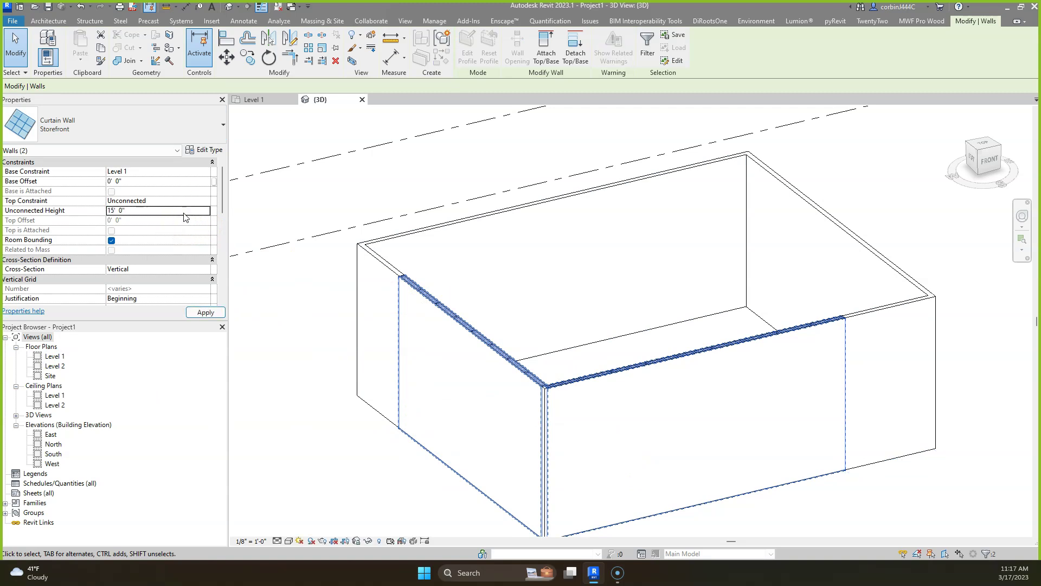
key("Escape")
scroll(438, 299, "down", 1)
middle_click_drag(416, 448, 498, 392, "shift")
scroll(498, 392, "up", 4)
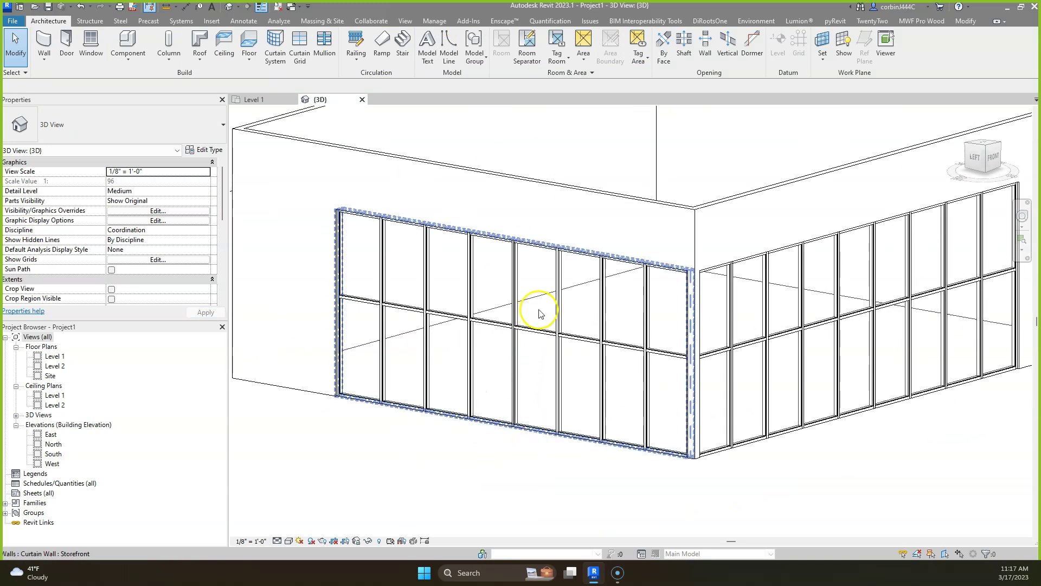
Join the two storefront walls at the building corner with Trim/Extend to Corner
left_click(965, 22)
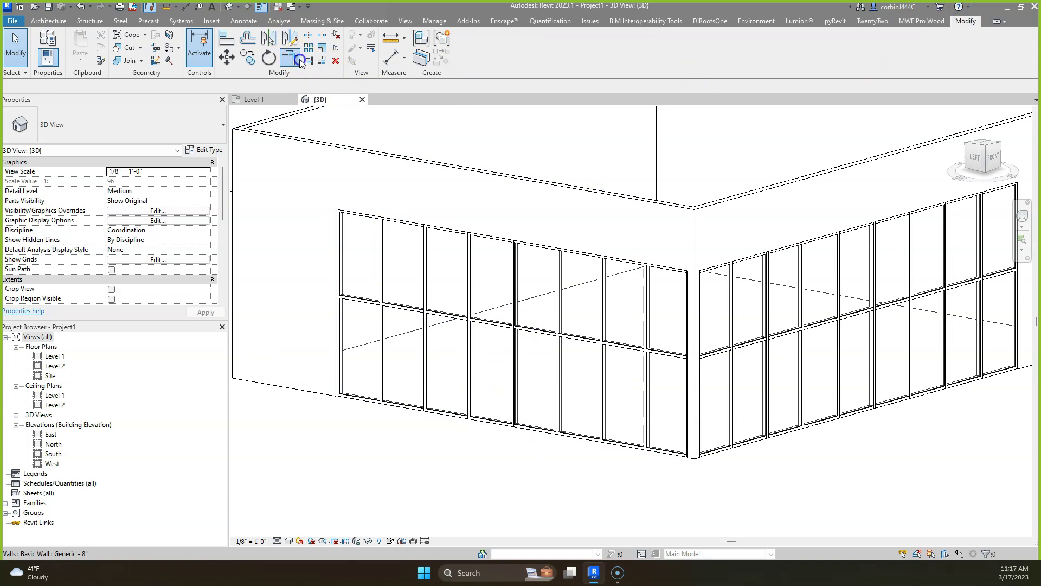
left_click(300, 60)
left_click(491, 433)
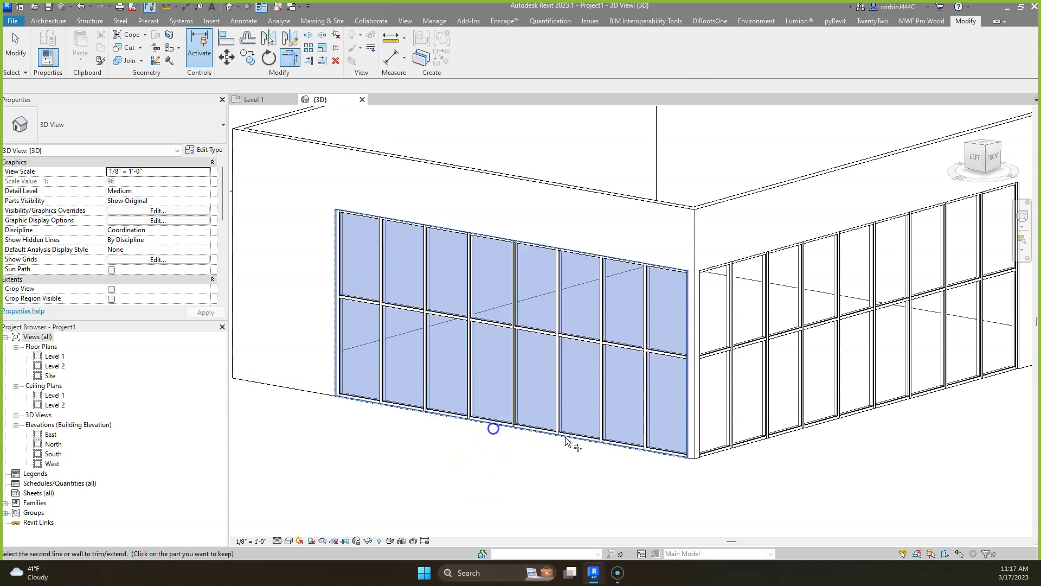
left_click(776, 439)
scroll(659, 440, "down", 5)
scroll(628, 477, "up", 5)
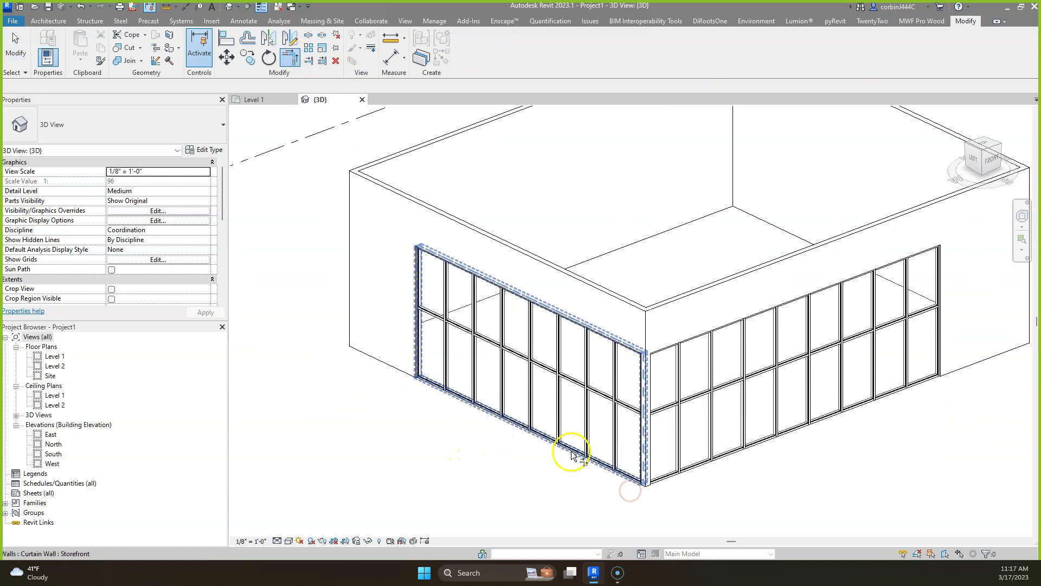
Edit the west wall's profile, sketching a slanted line from its base to the storefront's top edge and a line along that edge to the corner
left_click(531, 273)
key("Escape")
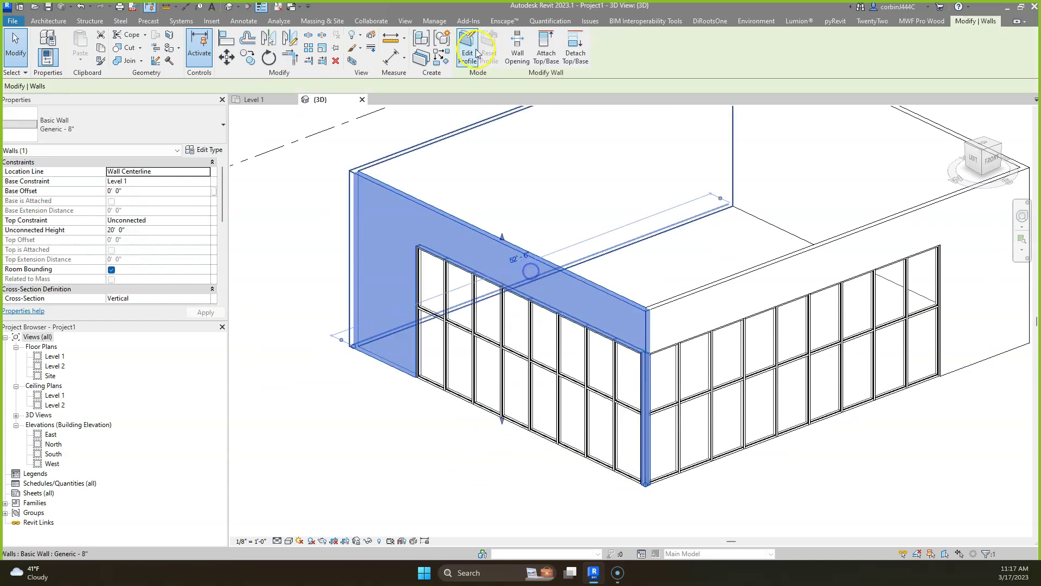
left_click(468, 55)
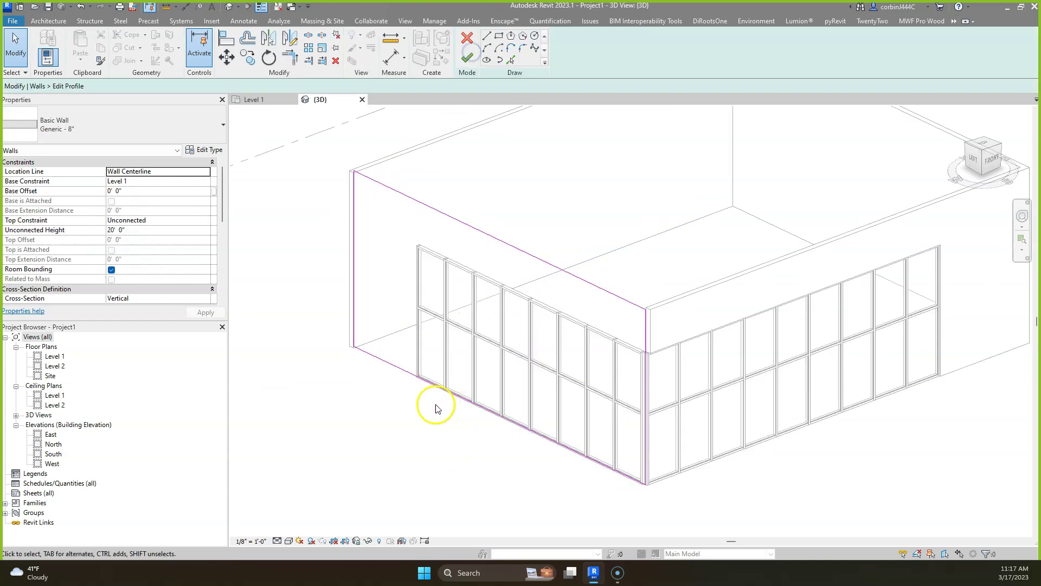
mouse_move(475, 380)
middle_mouse_down("shift")
mouse_move(483, 387)
mouse_move(449, 326)
middle_mouse_up("shift")
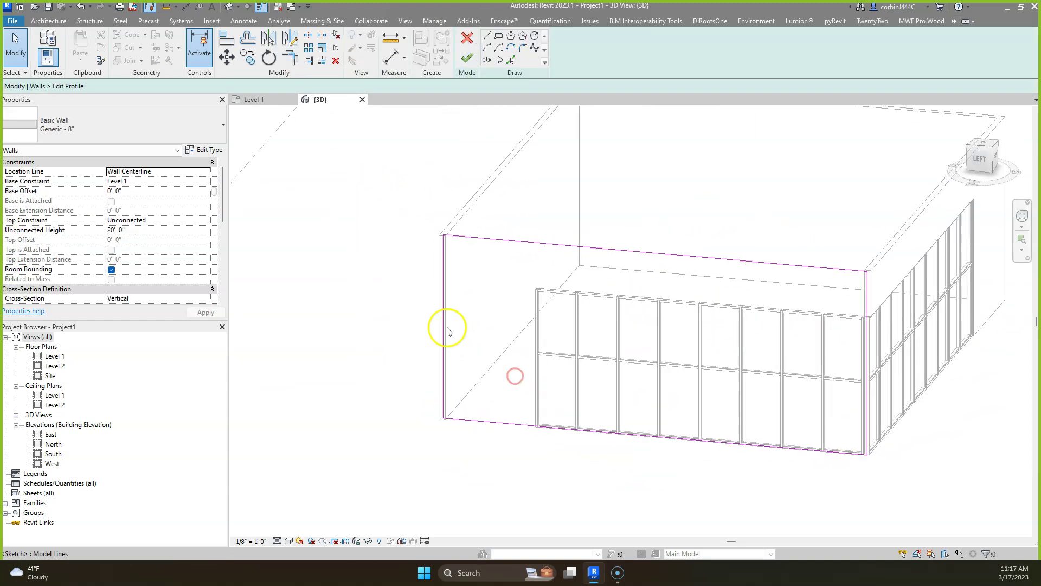
left_click(484, 38)
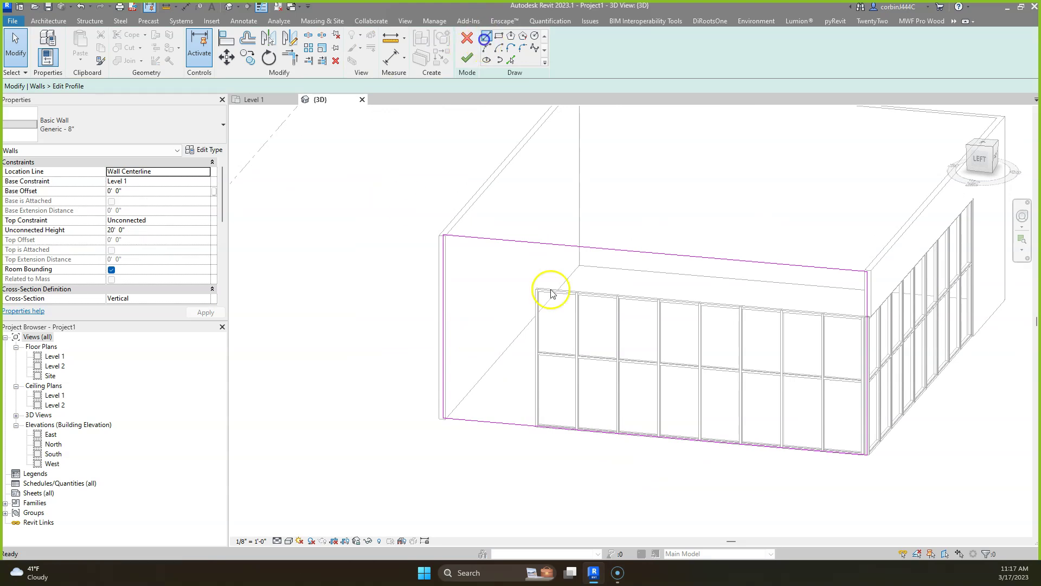
left_click(517, 423)
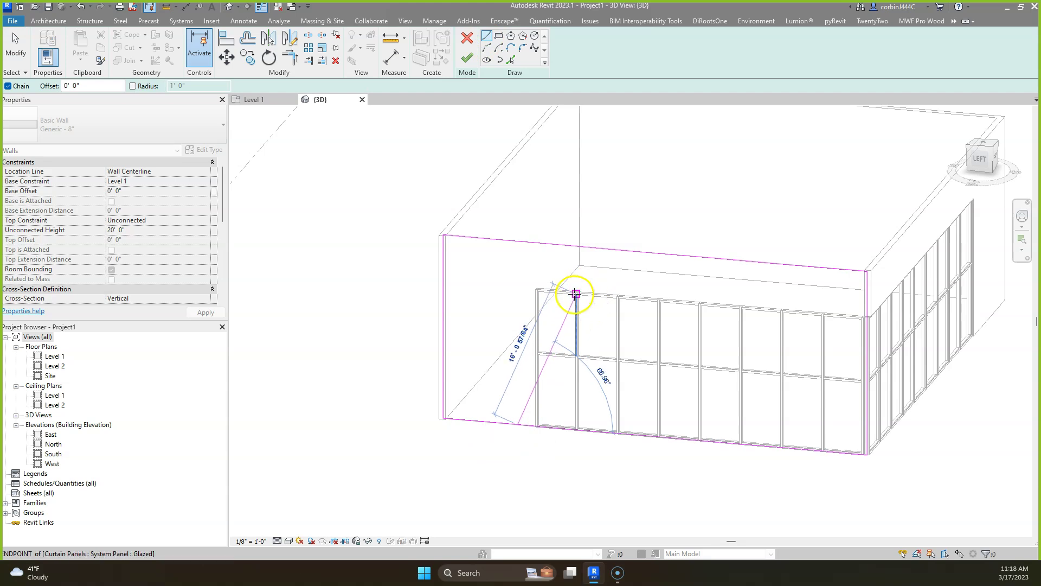
left_click(595, 295)
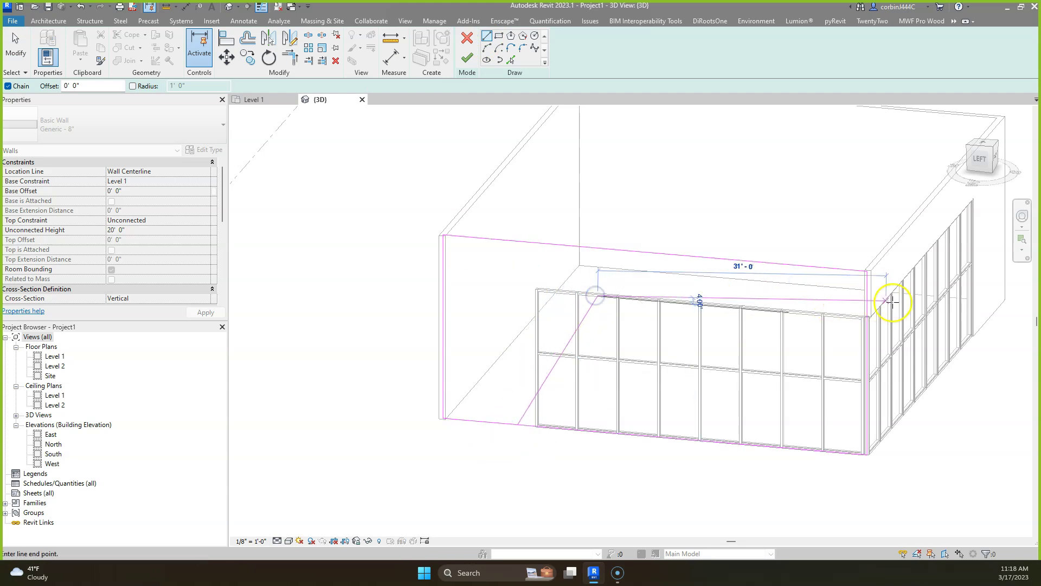
left_click(869, 318)
key("Escape")
key("Escape")
left_click(580, 319)
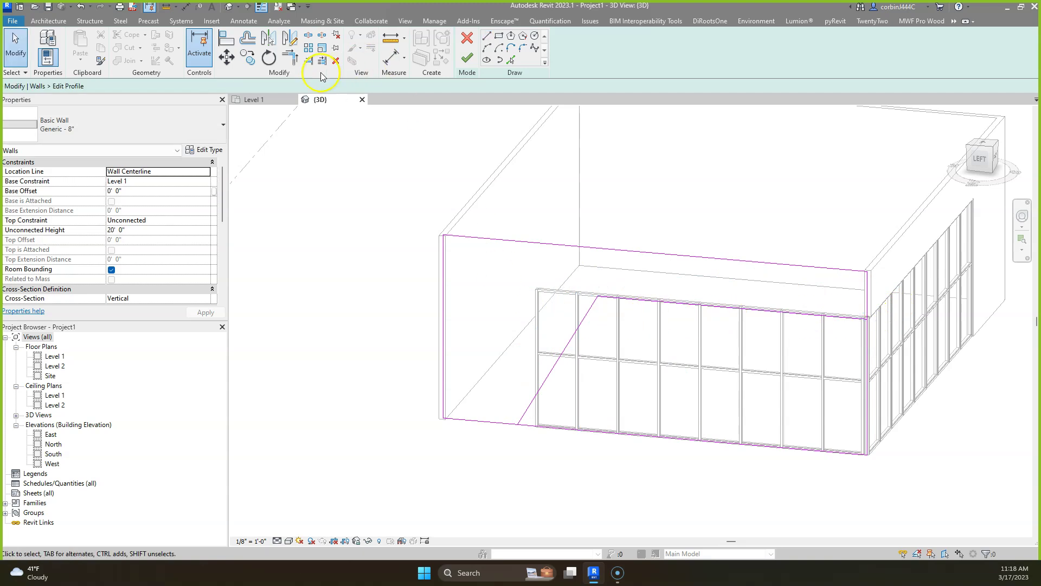
Trim the west wall's profile lines at the slanted edge and corner to form a closed outline, and finish the profile
left_click(290, 57)
left_click(493, 418)
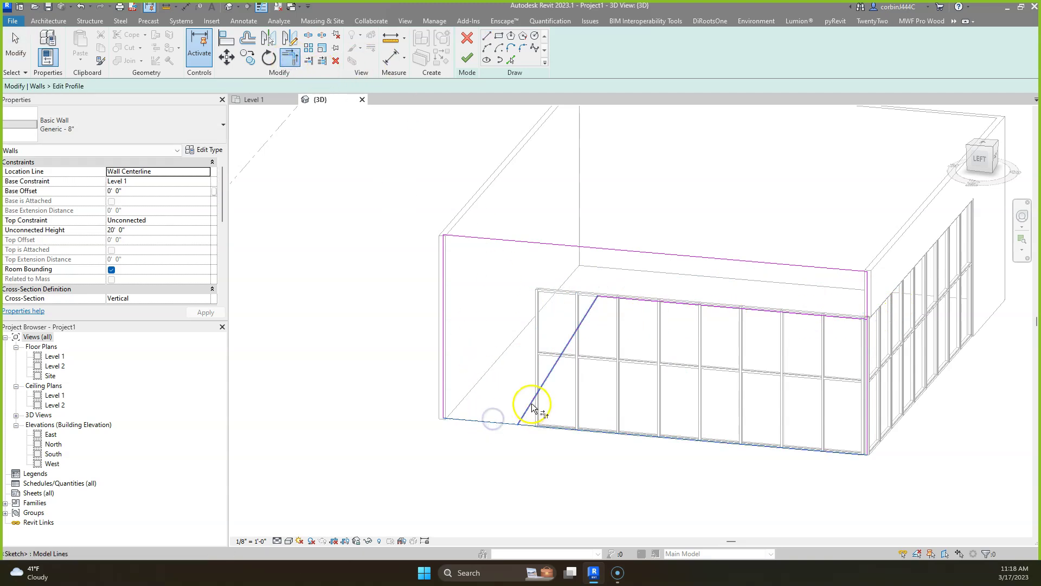
left_click(531, 408)
left_click(836, 321)
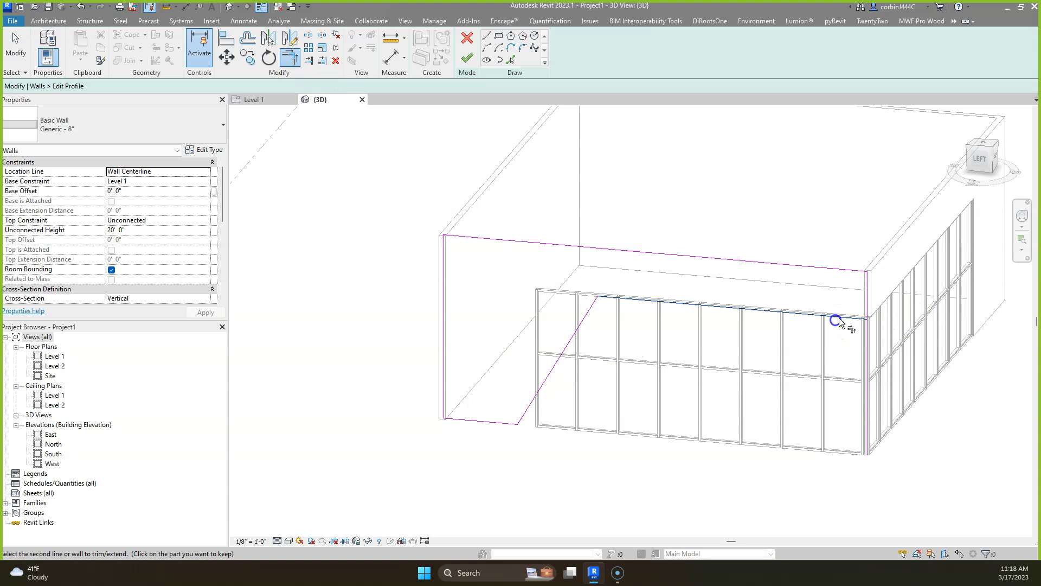
left_click(866, 303)
key("Escape")
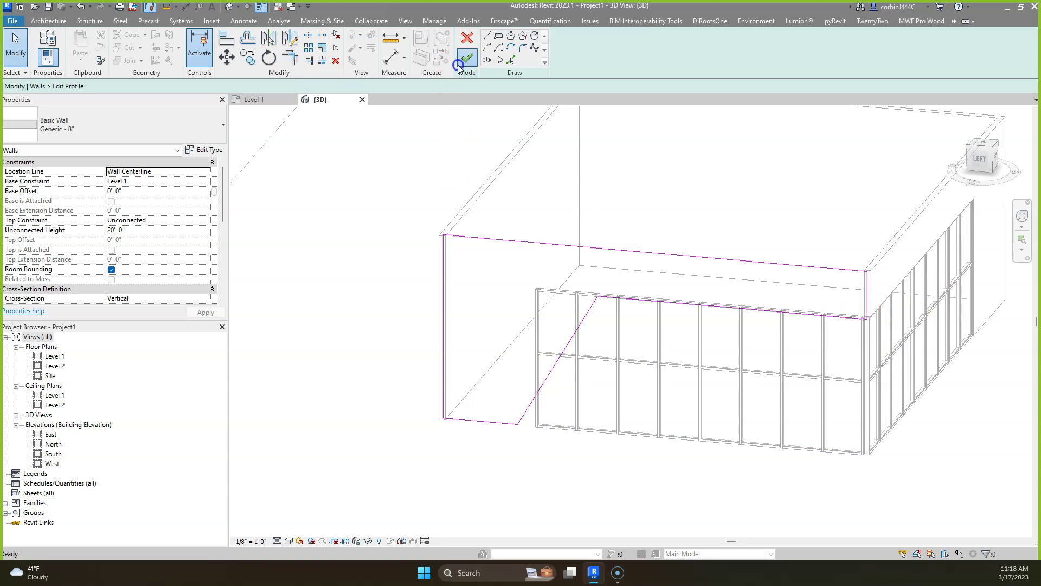
left_click(458, 65)
left_click(977, 499)
Edit the west storefront's profile, aligning its outer vertical edge to the wall's slanted edge with constraints removed, and finish the profile
middle_click_drag(909, 493, 784, 486, "shift")
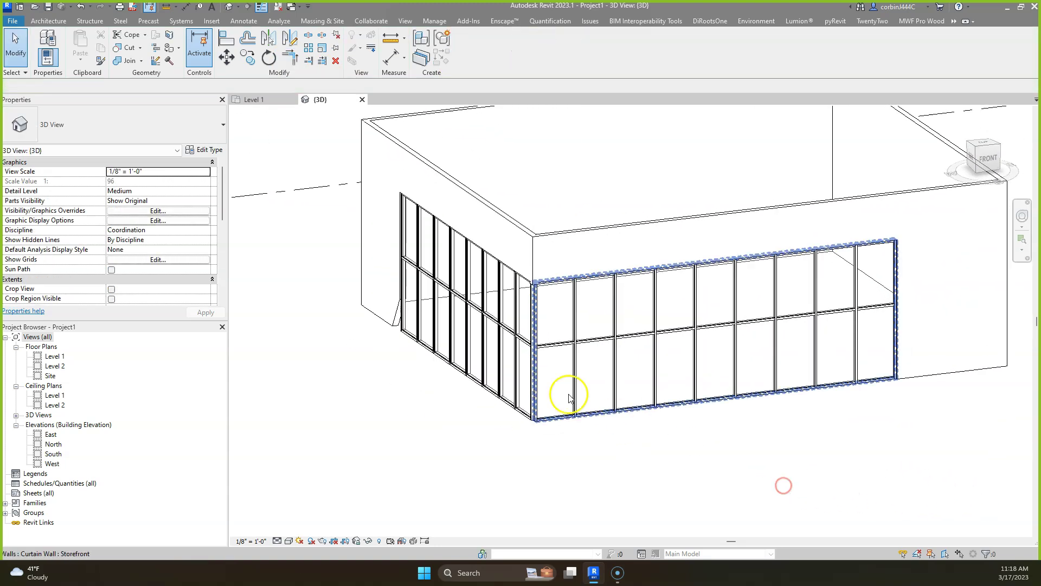
middle_click_drag(568, 398, 654, 383, "shift")
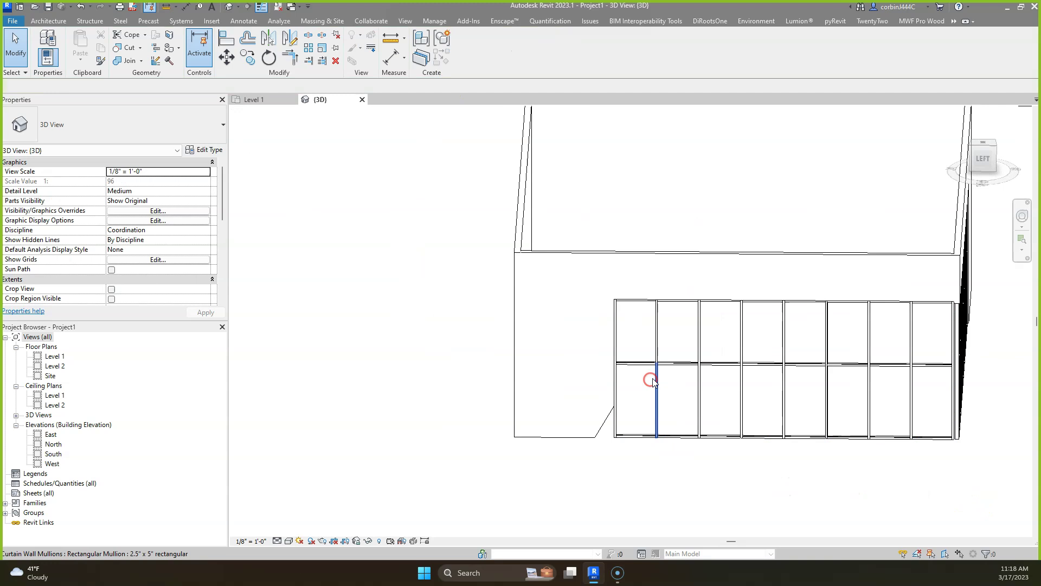
left_click(617, 418)
key("Escape")
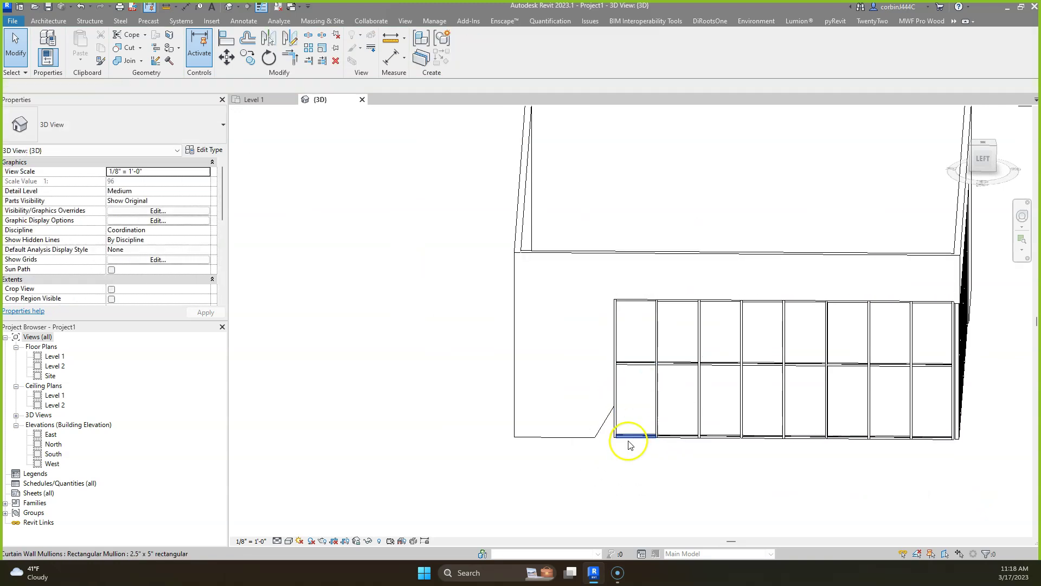
key("Tab")
left_click(628, 440)
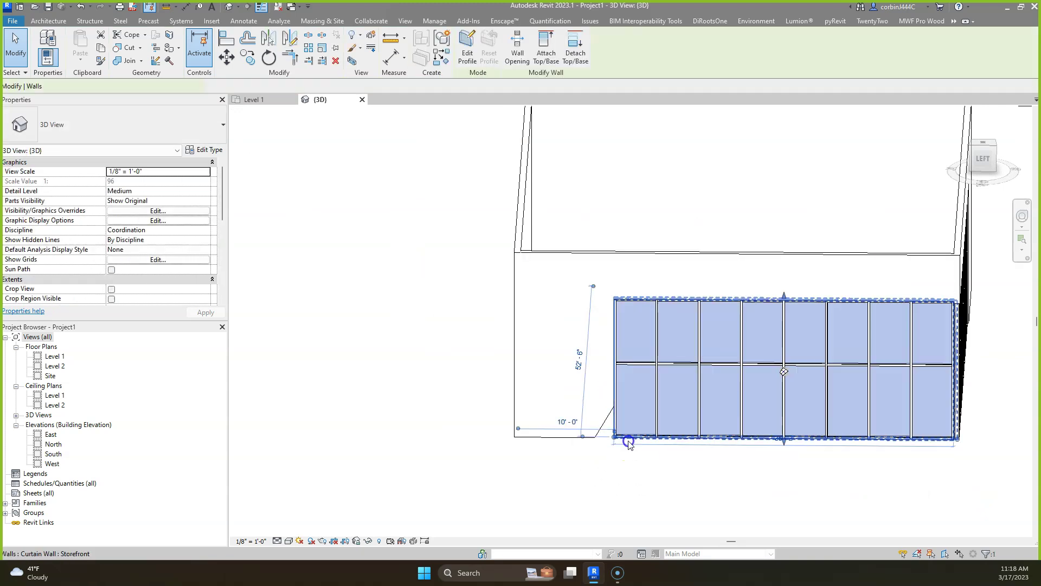
left_click(465, 45)
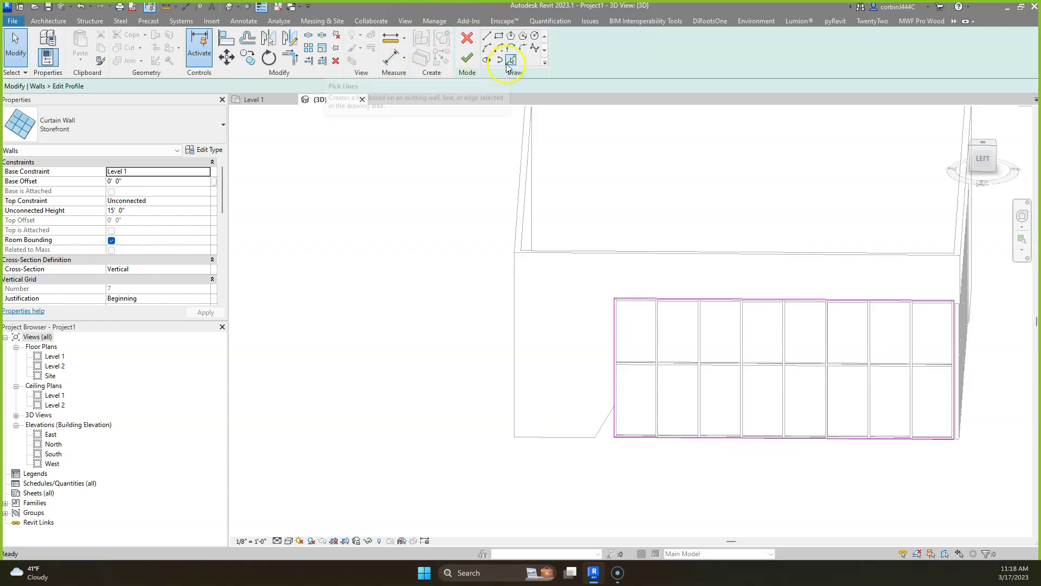
left_click(228, 41)
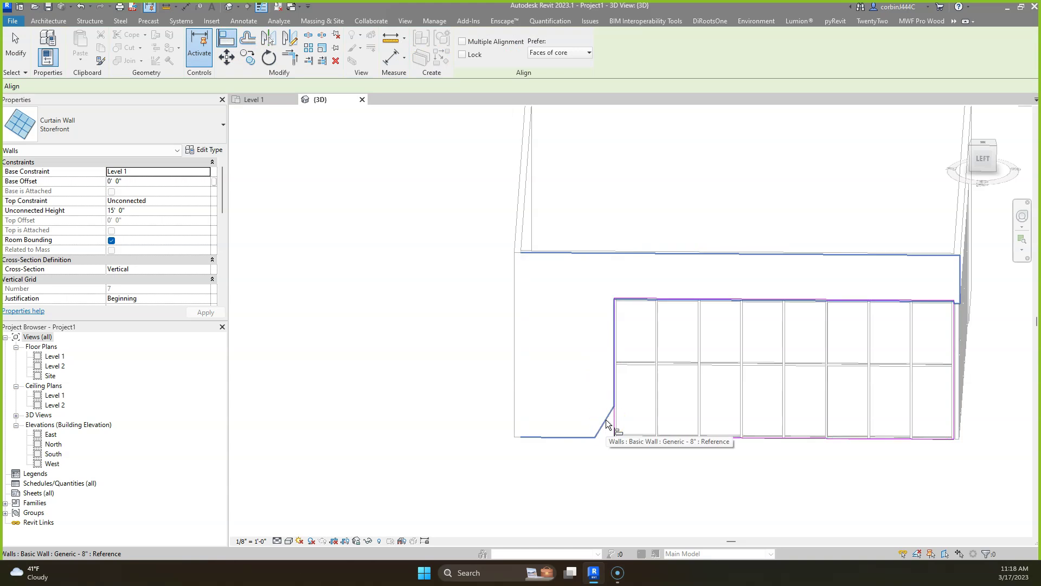
left_click(606, 419)
left_click(617, 421)
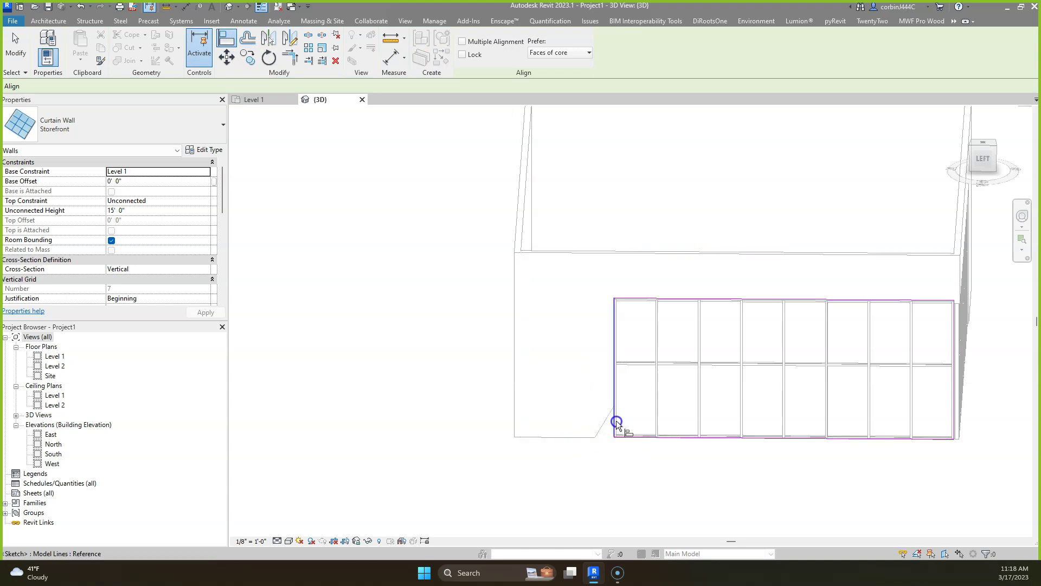
left_click(838, 546)
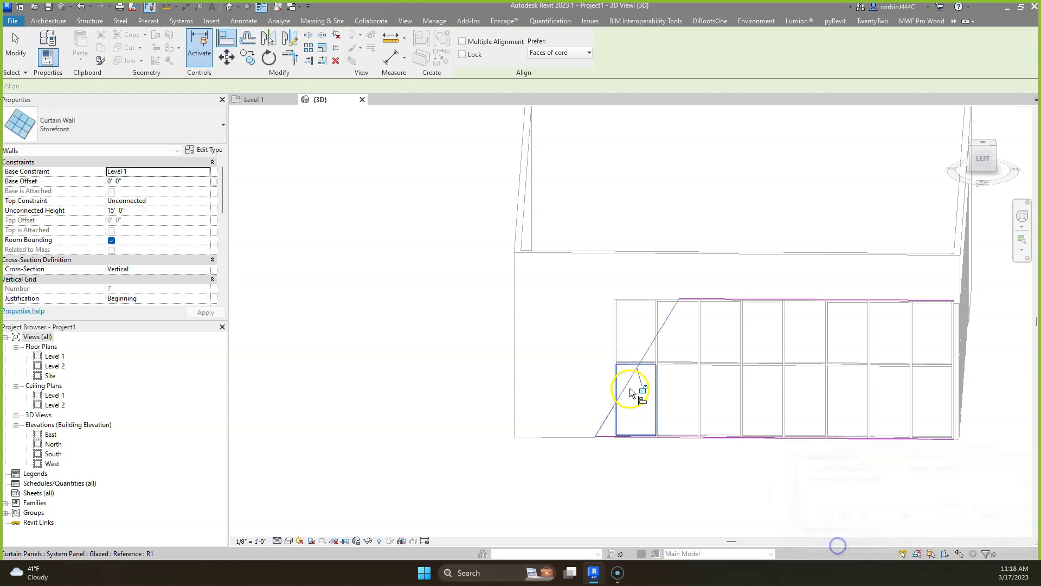
key("Escape")
key("Escape")
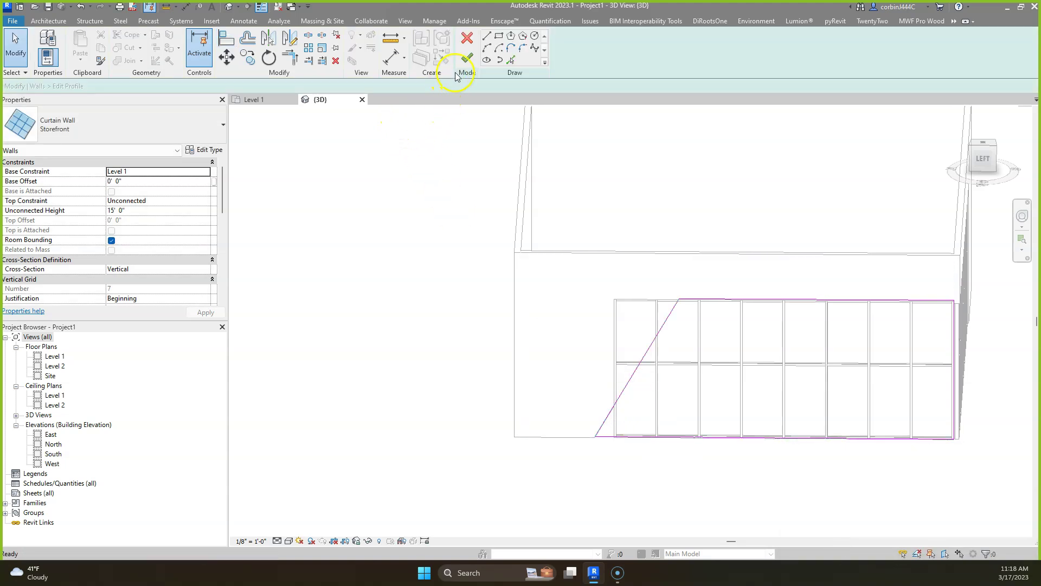
left_click(467, 60)
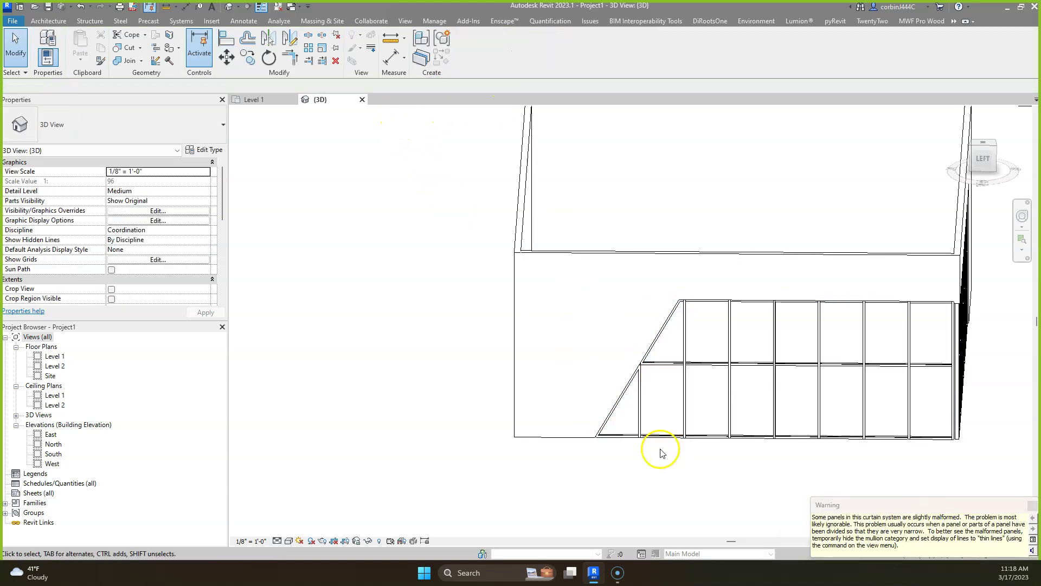
Open the south storefront wall's profile for editing in the 3D view
middle_click_drag(662, 447, 771, 493, "shift")
scroll(651, 344, "down", 2)
middle_click_drag(869, 396, 709, 461, "shift")
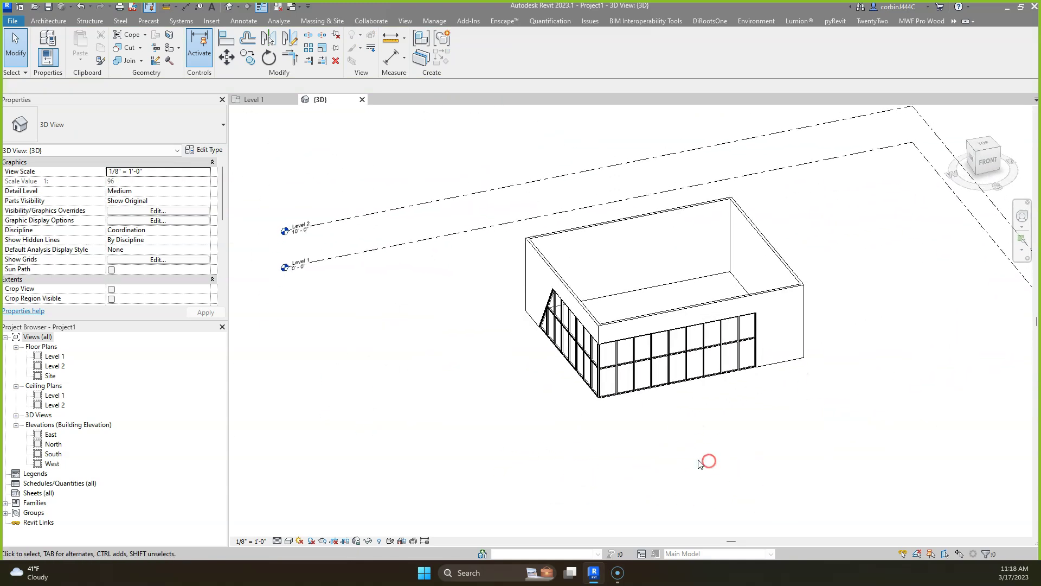
scroll(727, 356, "up", 3)
left_click(727, 354)
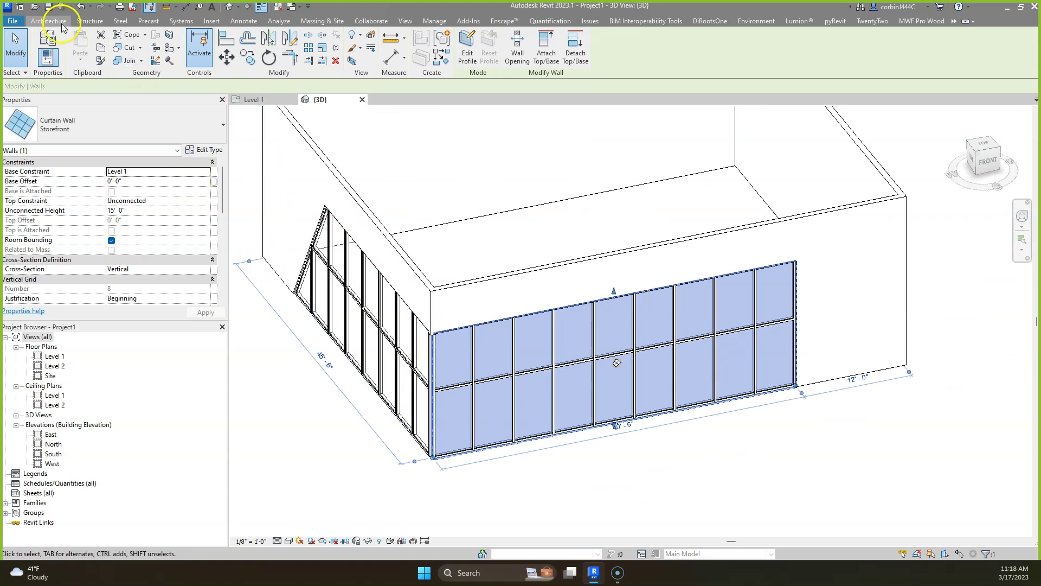
left_click(467, 46)
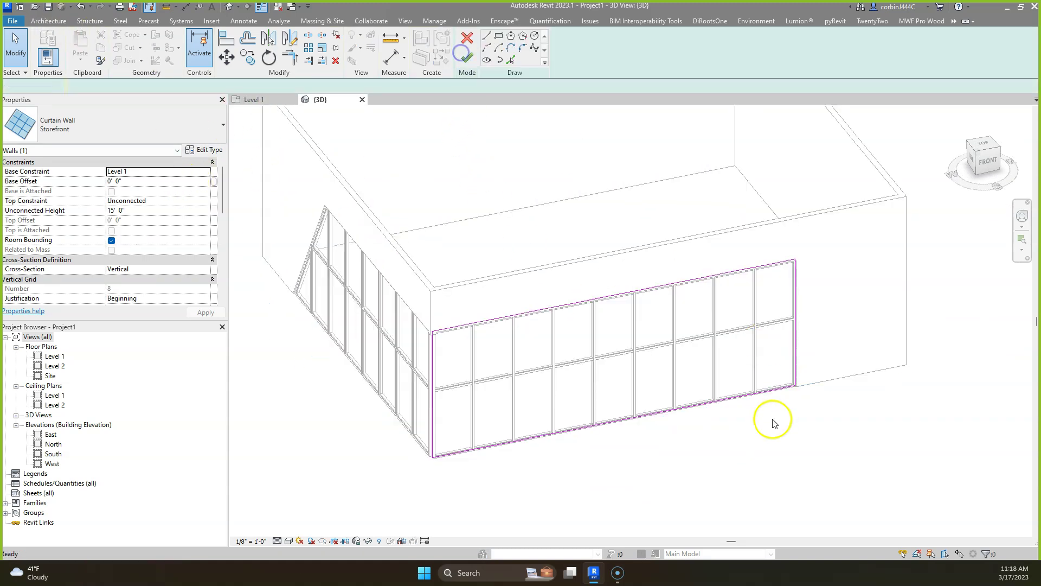
Try to move the top endpoint of the south storefront's outer vertical profile line inward along the top edge
left_click(794, 317)
mouse_move(795, 261)
left_mouse_down()
mouse_move(702, 281)
mouse_move(714, 278)
left_mouse_up()
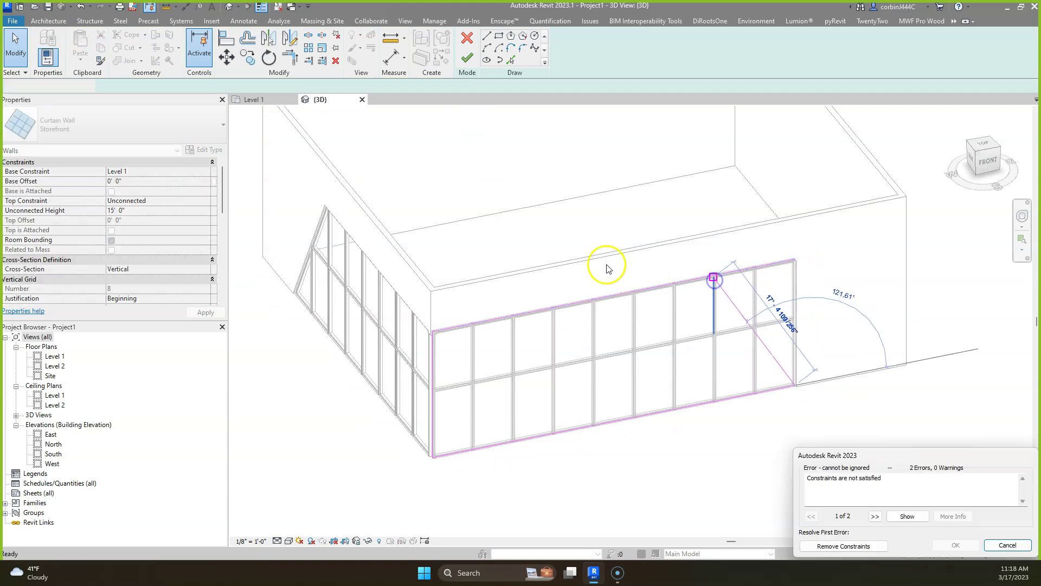
key("Escape")
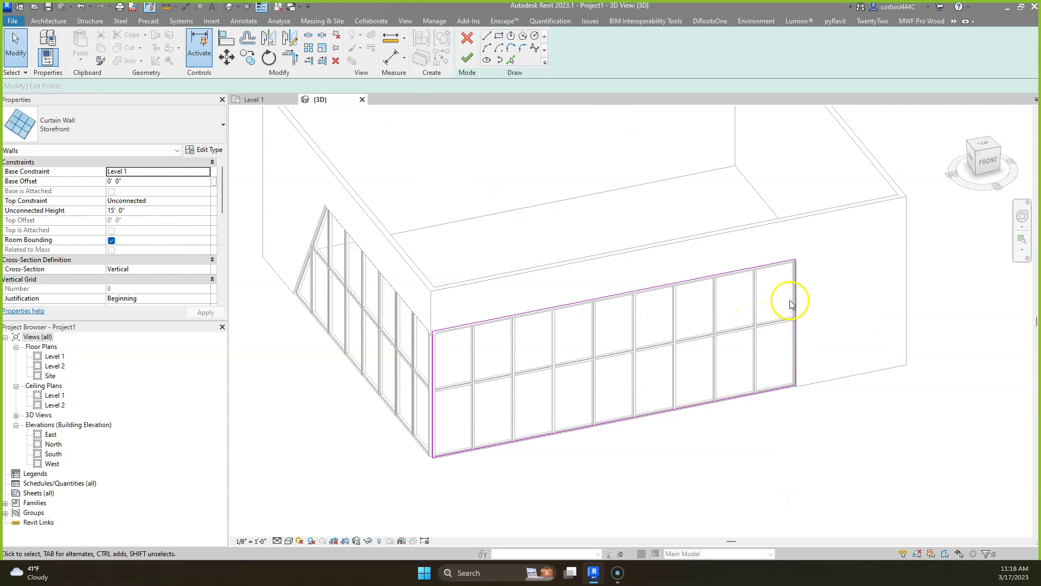
left_click(790, 305)
left_click_drag(795, 262, 709, 277)
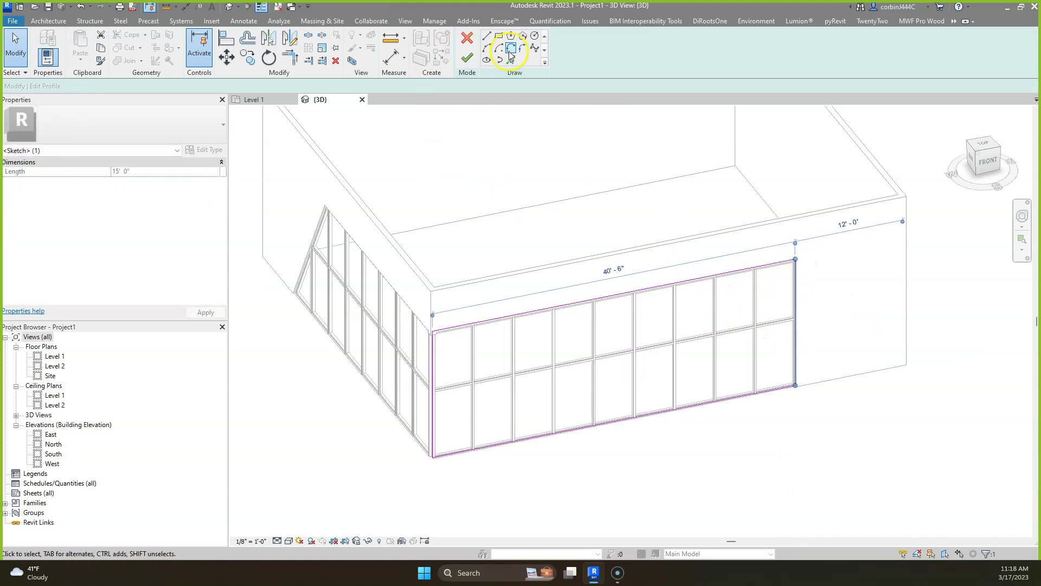
Sketch a slanted line from the south storefront profile's lower outer corner up to its top edge
left_click(486, 38)
left_click(795, 385)
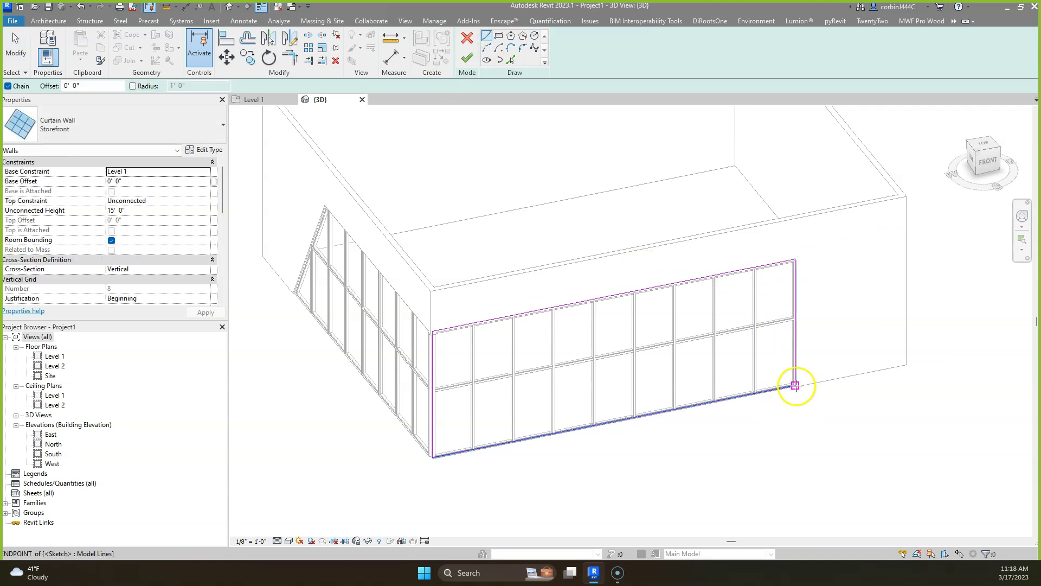
left_click(705, 278)
key("Escape")
key("Escape")
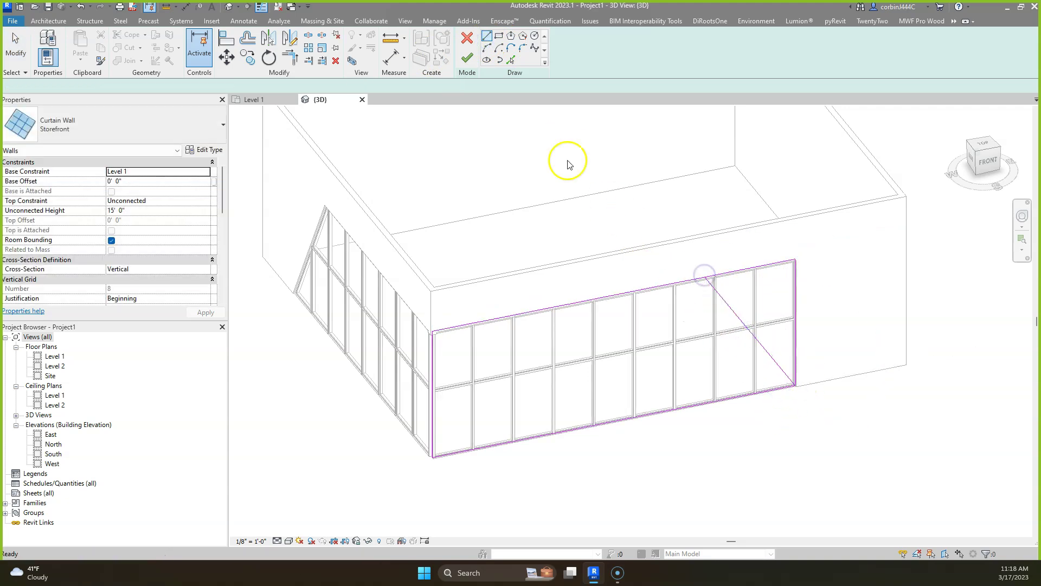
Trim the profile's top line to the slanted line, unjoining the elements, and delete the outer vertical line
left_click(292, 62)
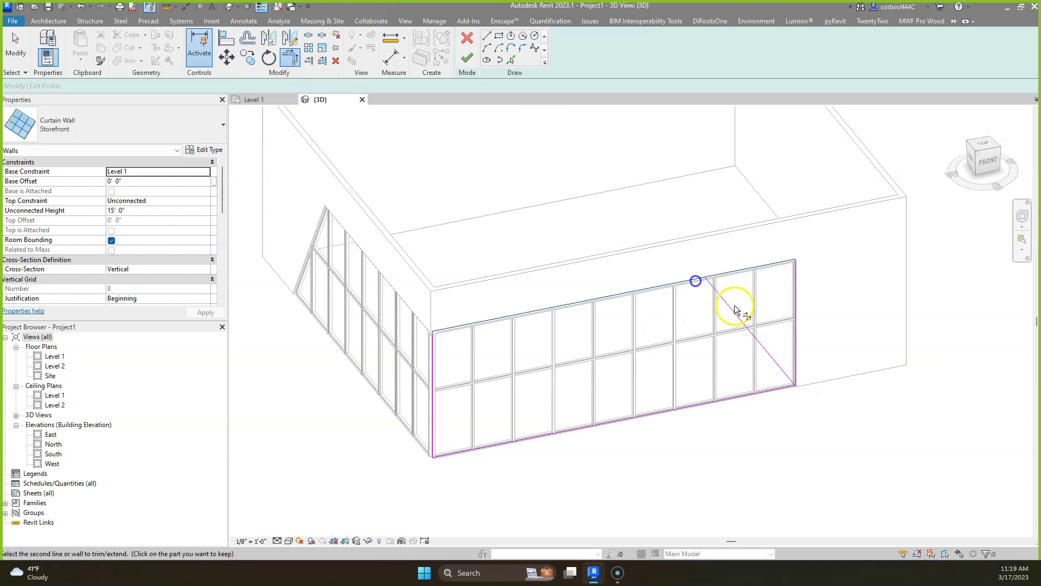
left_click(735, 313)
left_click(683, 287)
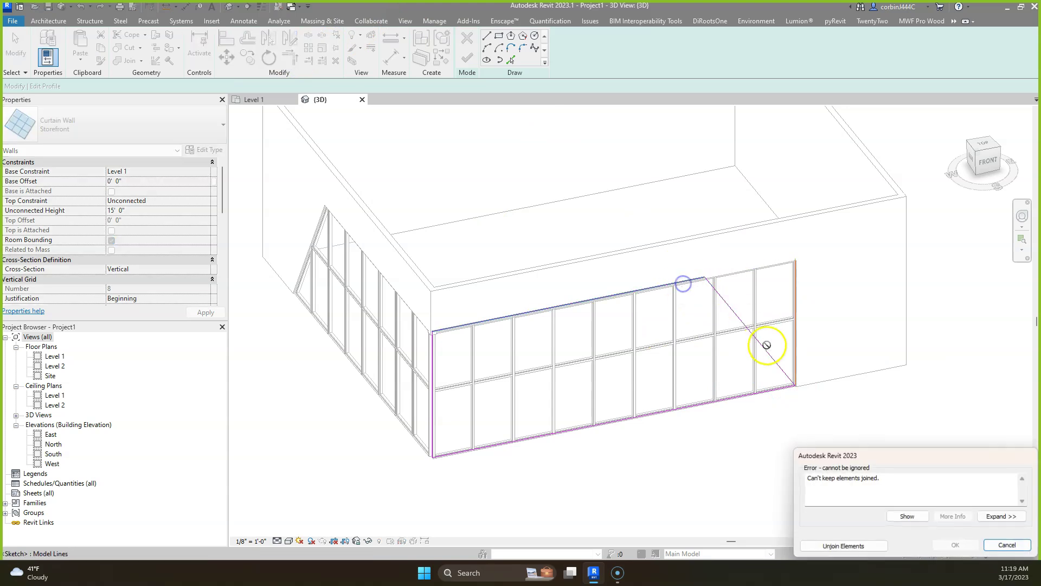
left_click(886, 551)
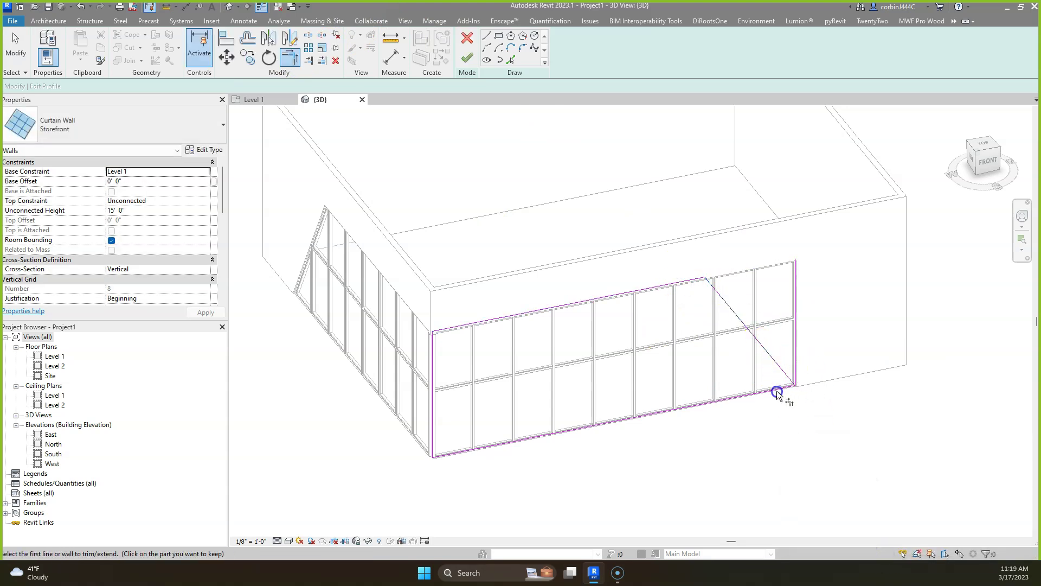
key("Escape")
key("Escape")
left_click(795, 364)
key("Delete")
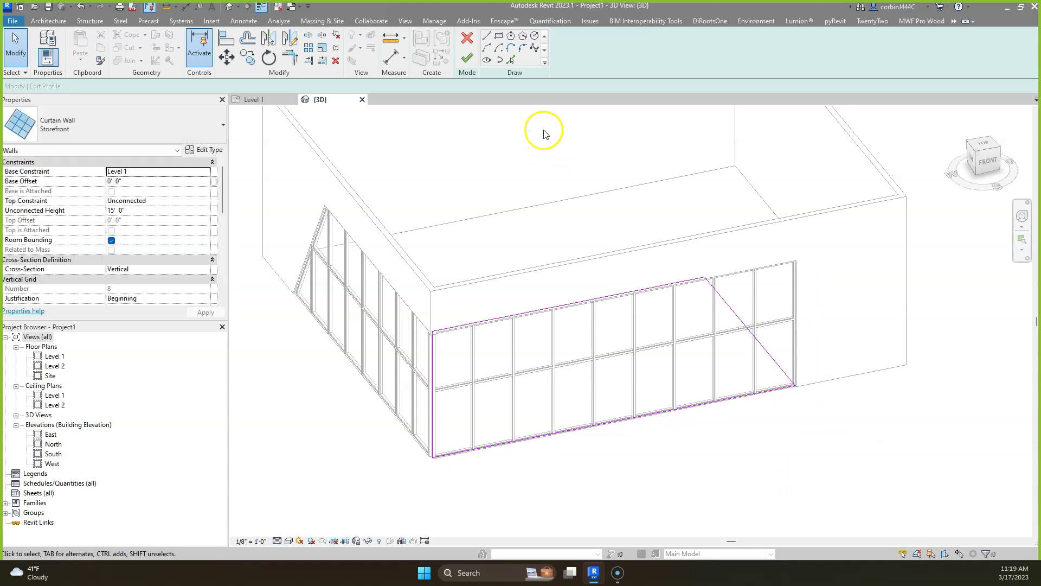
Finish the south storefront's profile and delete the mullions whose curtain grid segments no longer exist
left_click(467, 58)
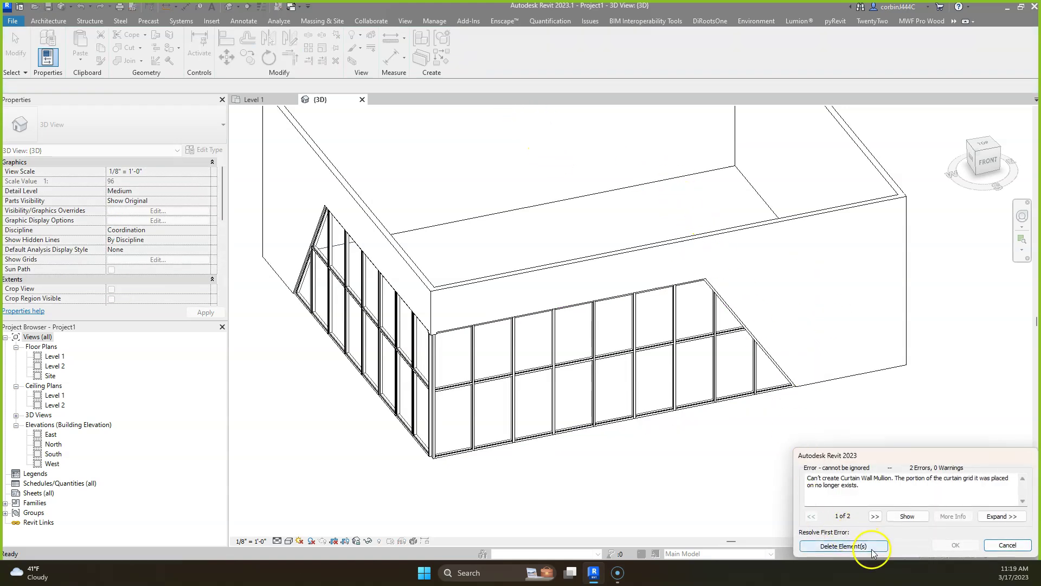
left_click(843, 546)
left_click(732, 442)
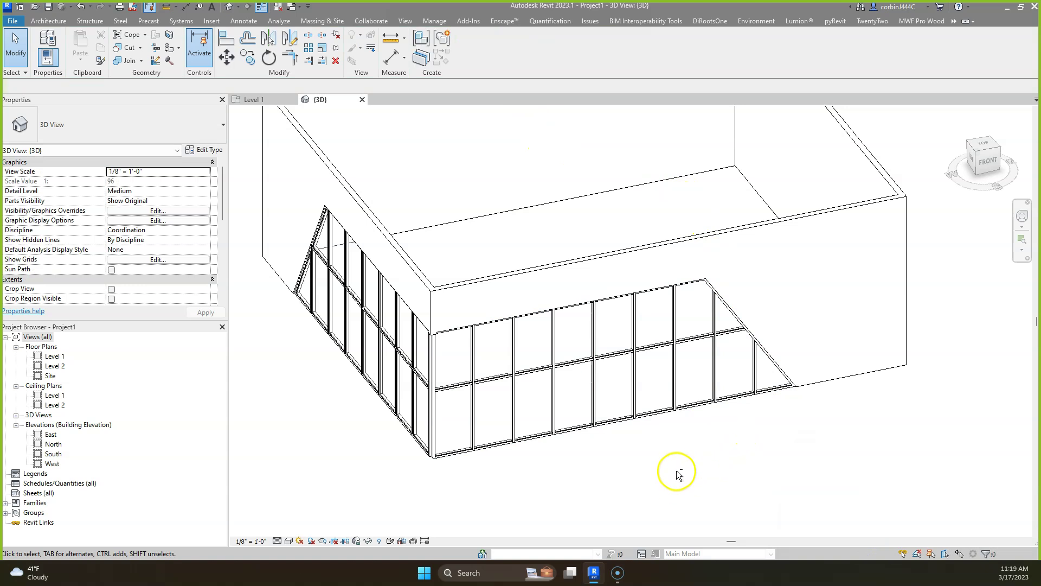
Edit the south wall's profile, picking sketch lines along the storefront's top edge and slanted edge
middle_click_drag(676, 470, 722, 491, "shift")
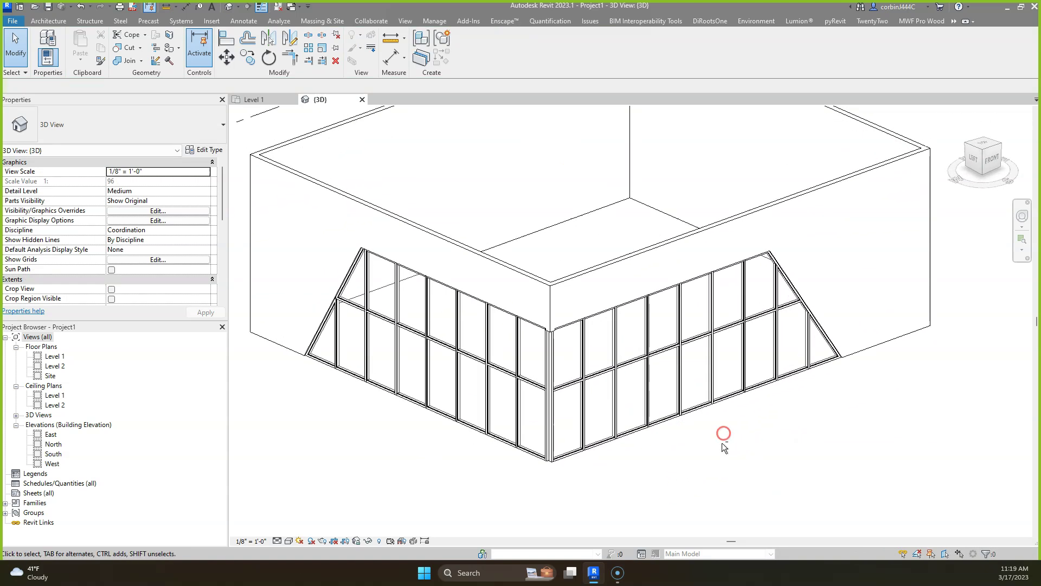
left_click(805, 219)
double_click(805, 219)
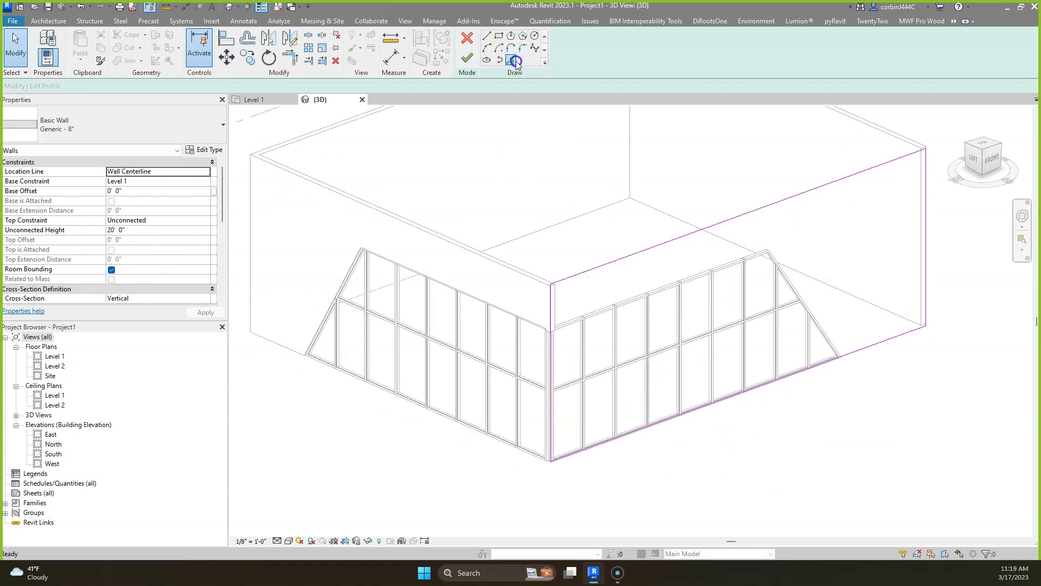
left_click(514, 62)
left_click(693, 273)
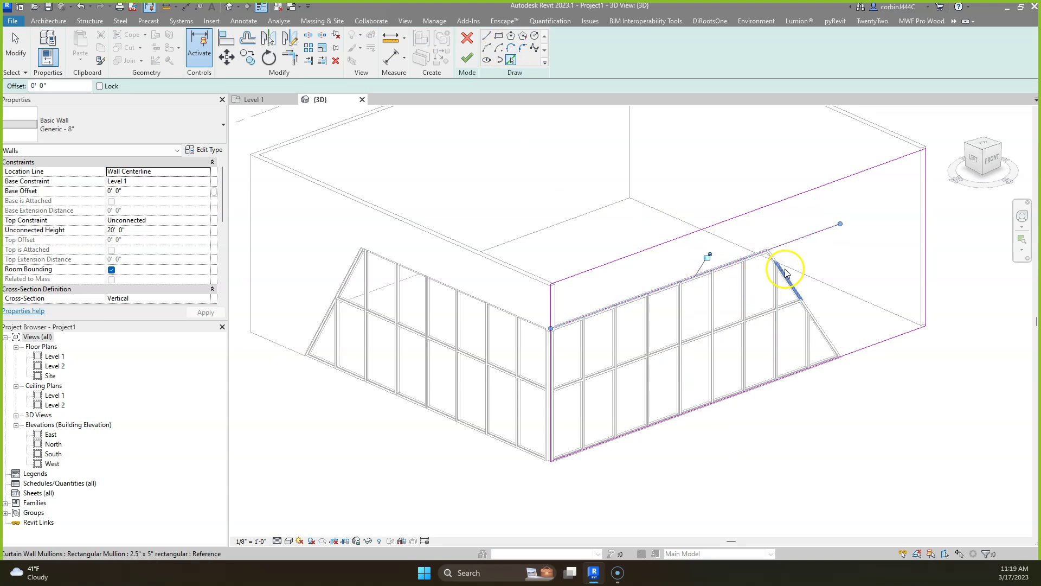
mouse_move(811, 282)
middle_mouse_down("shift")
mouse_move(760, 321)
mouse_move(865, 336)
middle_mouse_up("shift")
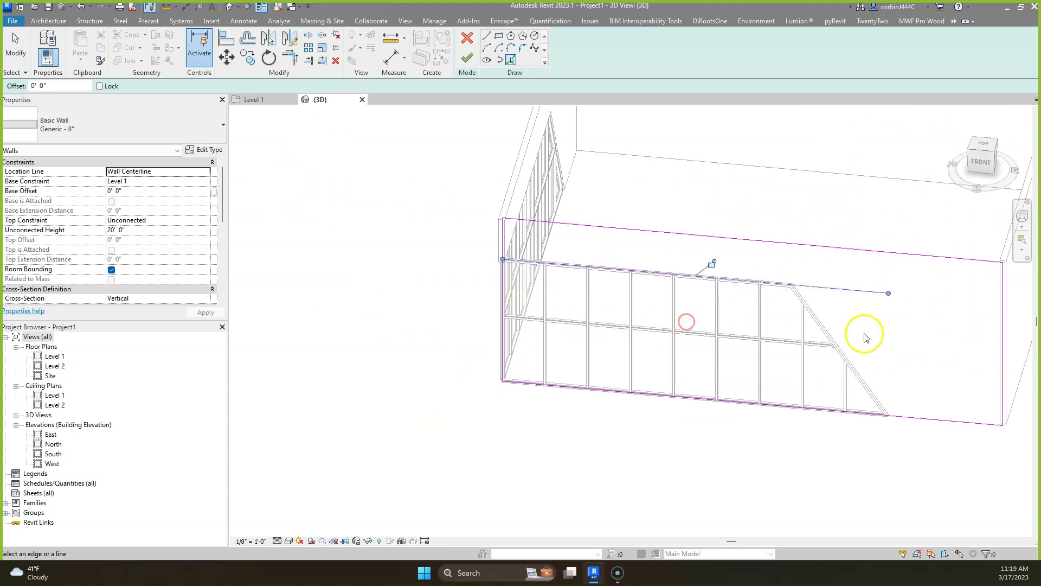
scroll(818, 320, "up", 3)
scroll(818, 320, "down", 5)
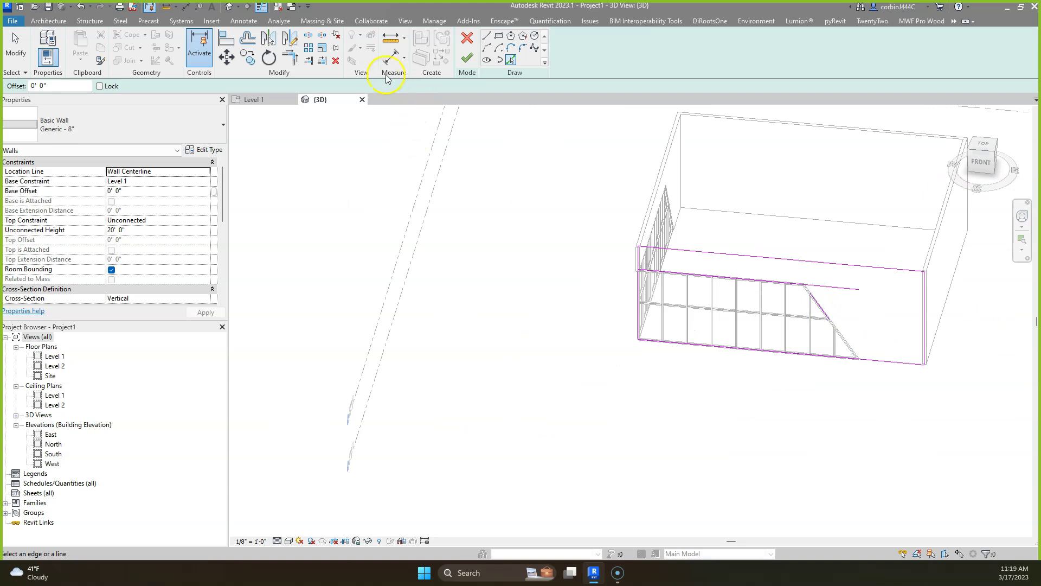
Trim the picked lines to each other and to the south wall's outline, and finish the wall profile
left_click(292, 58)
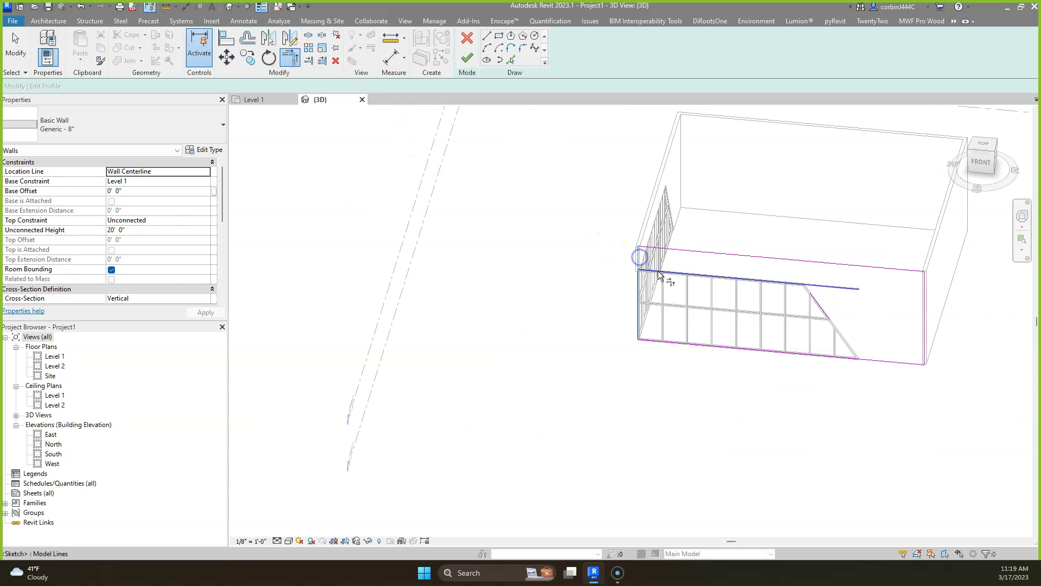
left_click(821, 311)
left_click(860, 360)
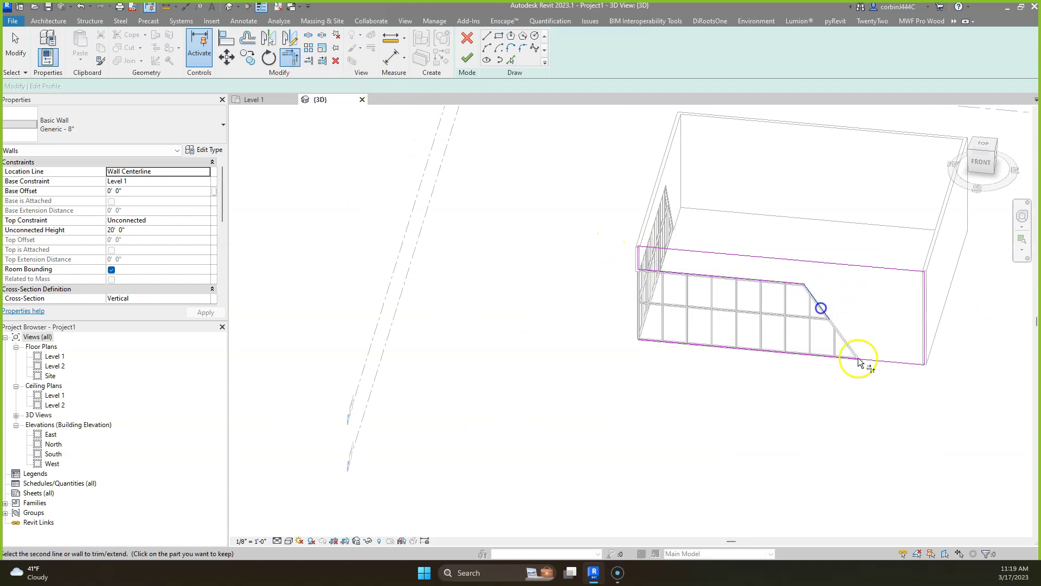
left_click(469, 64)
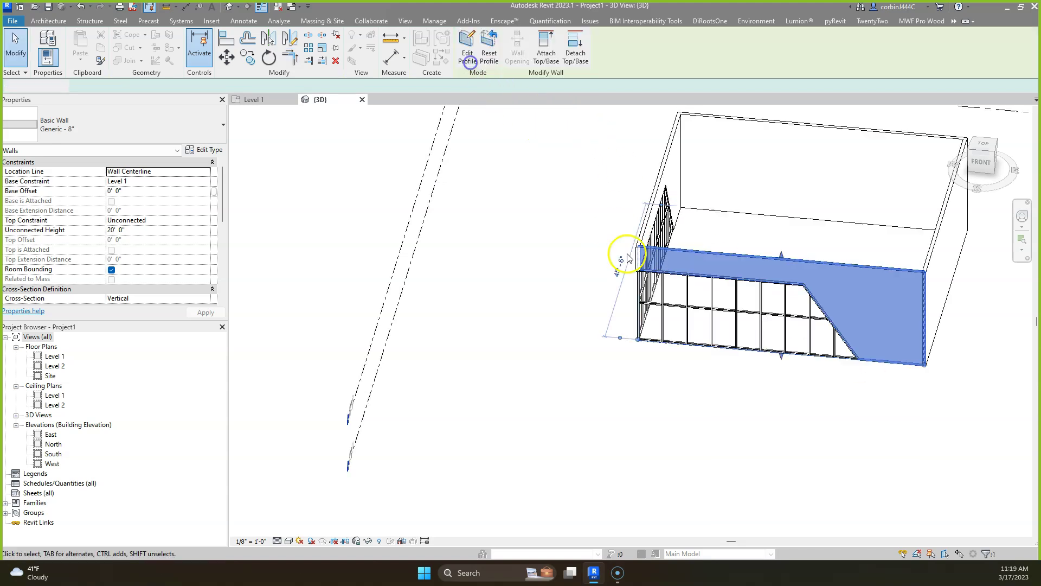
Examine the corner where the two storefronts and their host walls meet, and compare the angled glazing edges on both sides
key("Escape")
middle_click_drag(672, 409, 820, 331, "shift")
scroll(715, 301, "up", 8)
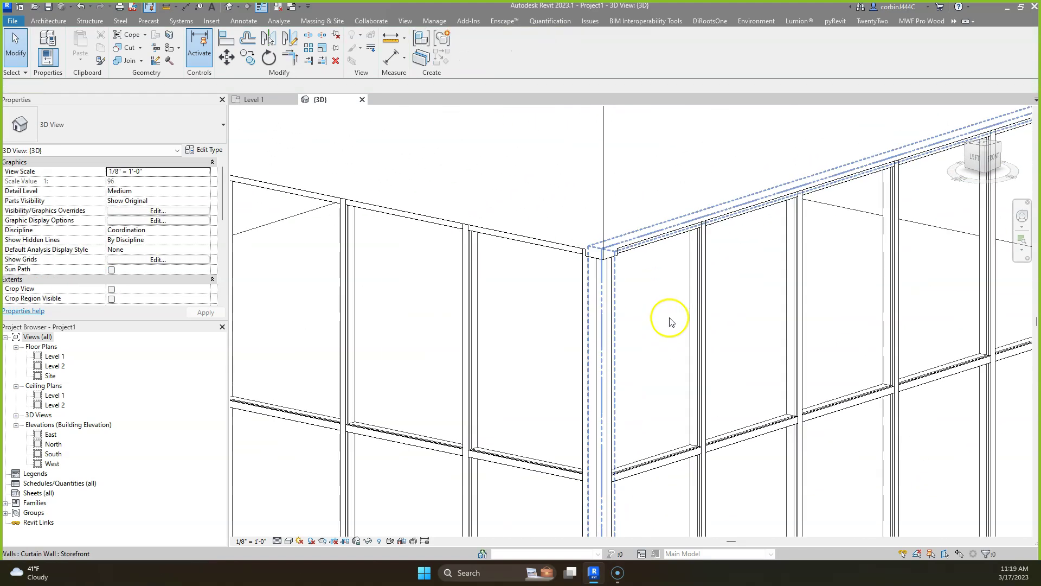
scroll(597, 217, "down", 4)
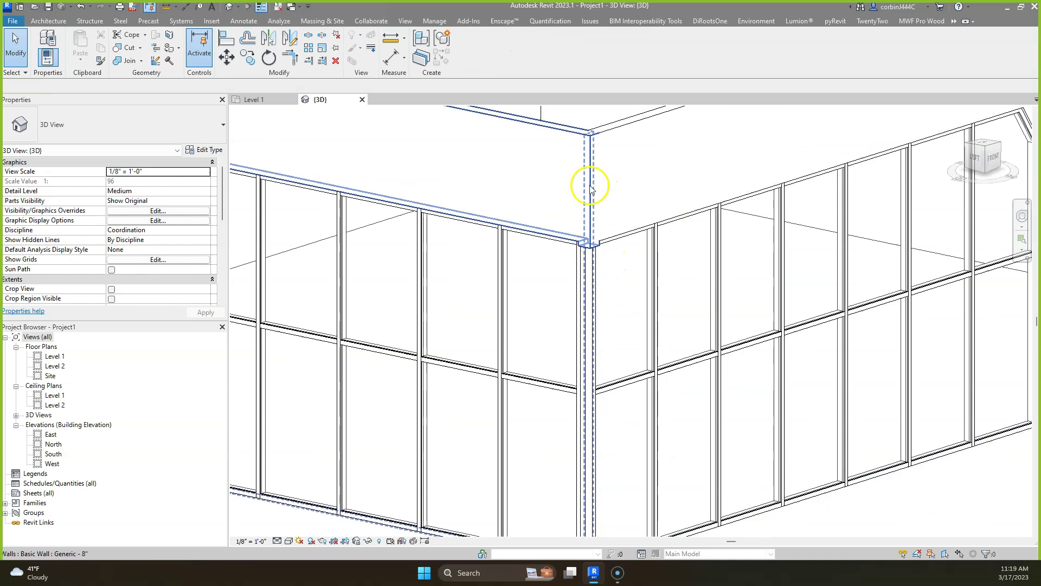
left_click(591, 186)
scroll(591, 185, "down", 4)
middle_click_drag(645, 244, 688, 367, "shift")
key("Escape")
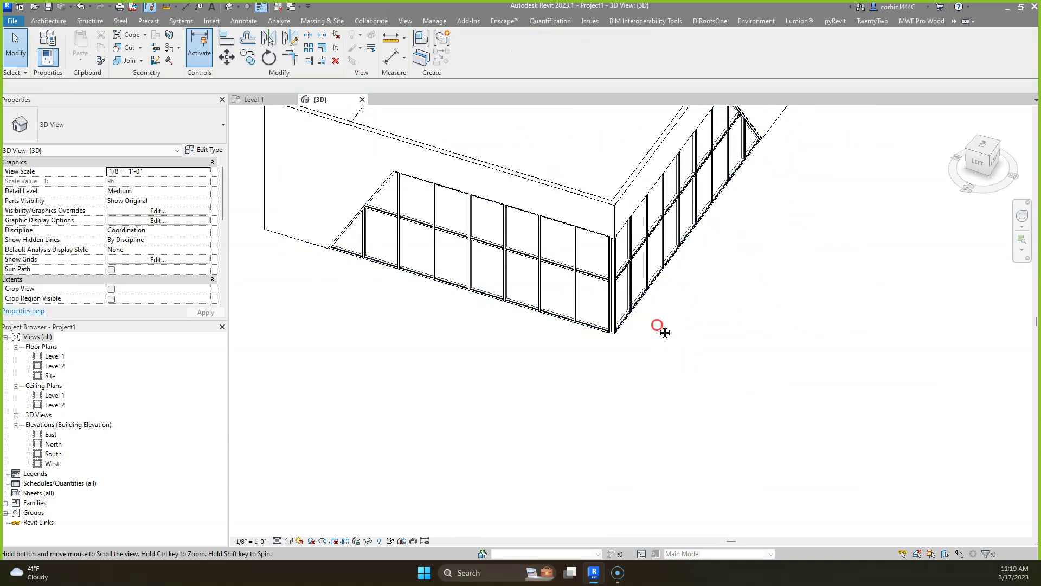
middle_click_drag(664, 332, 616, 325, "shift")
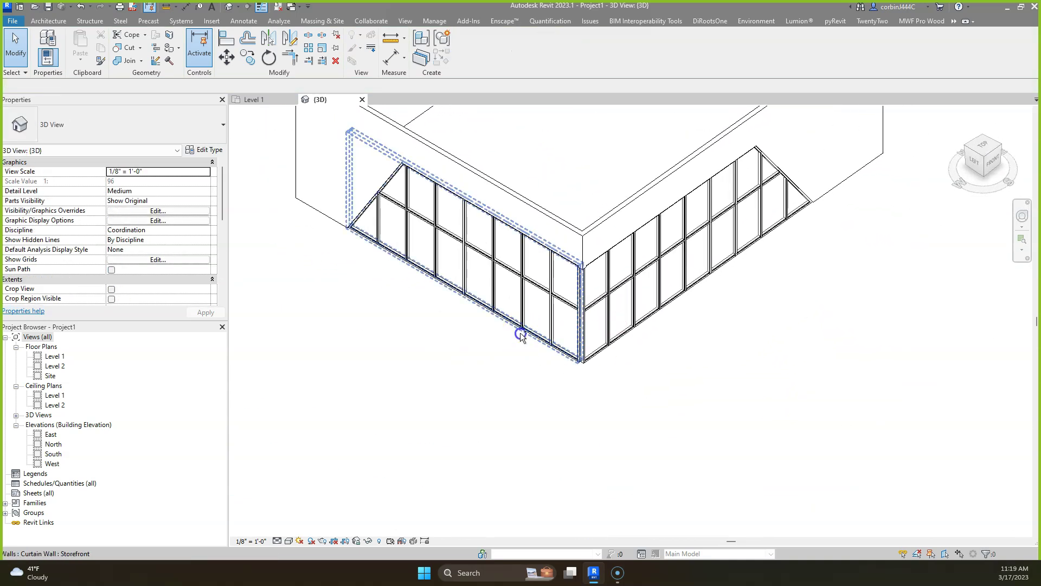
Move the south storefront 2'-0" inward from its host wall, unjoining the elements
left_click(520, 335)
left_click(601, 363)
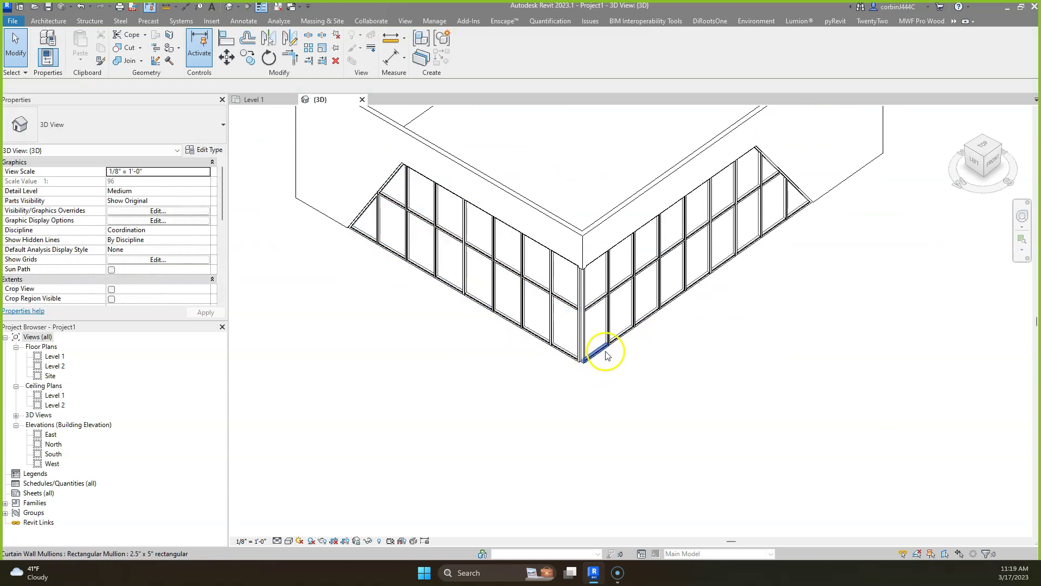
left_click(580, 358)
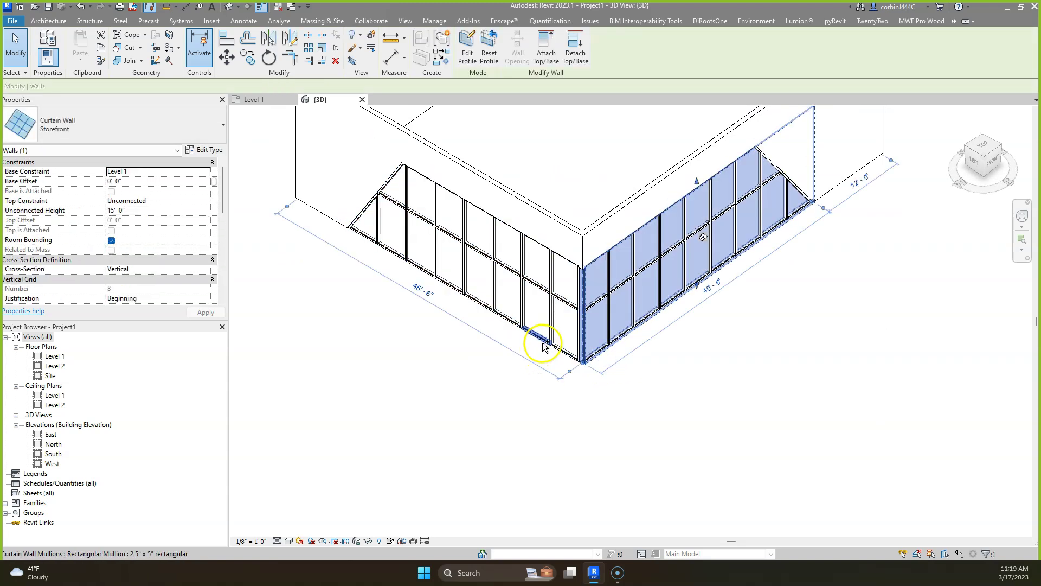
left_click(227, 59)
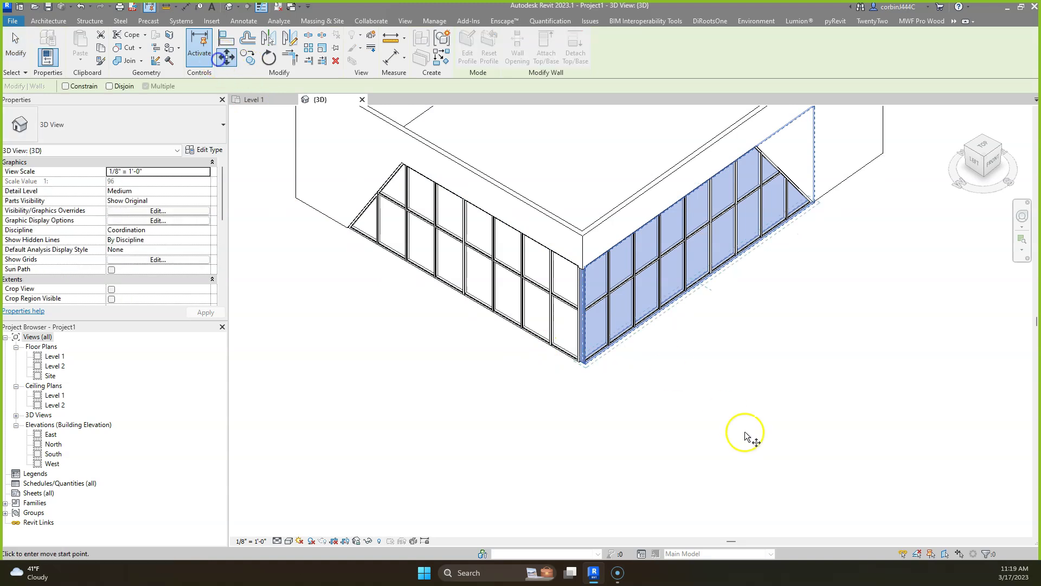
left_click(705, 363)
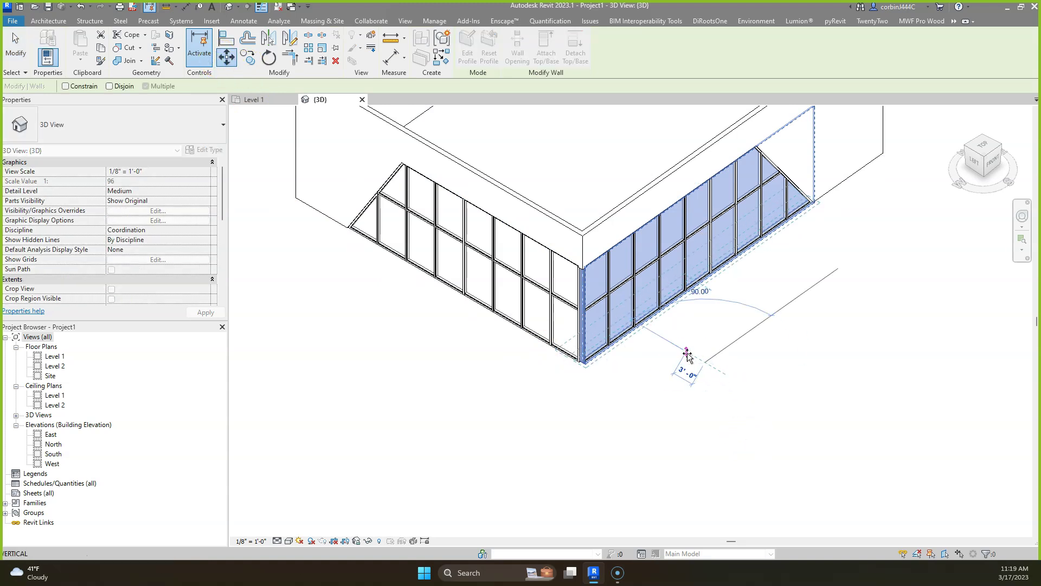
left_click(691, 357)
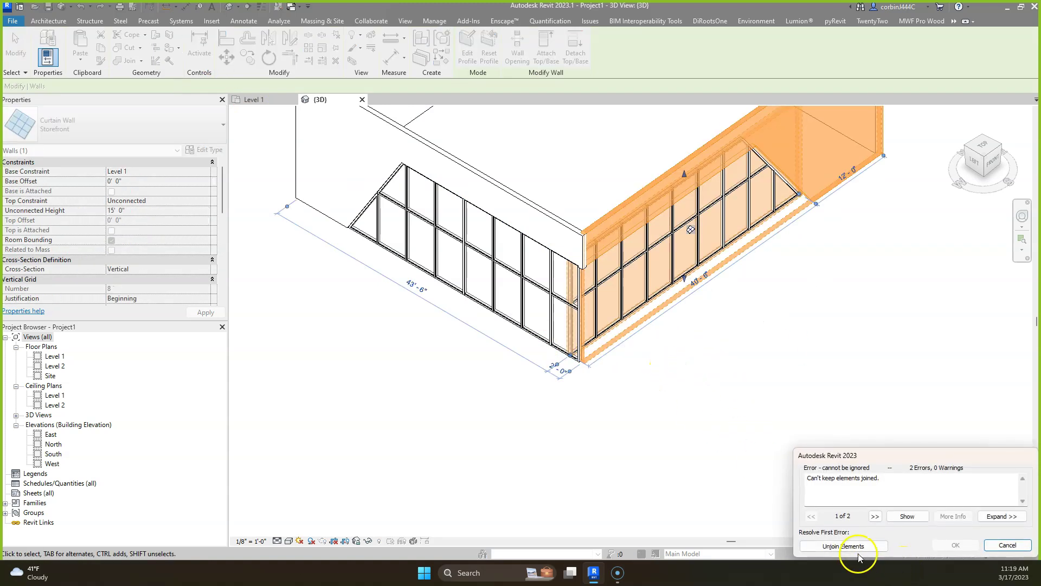
left_click(860, 546)
left_click(558, 411)
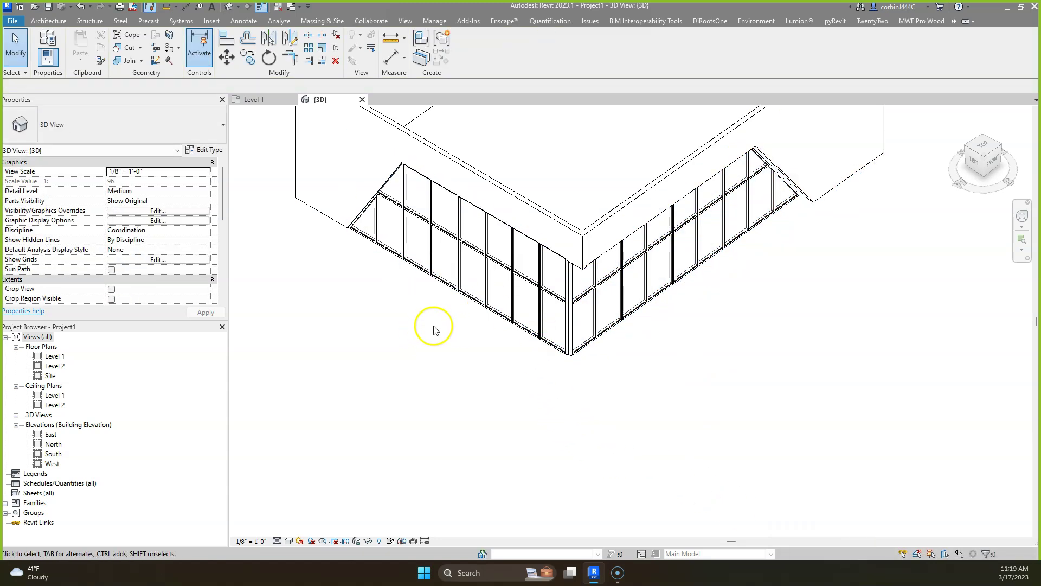
Move the west storefront 2'-0" inward from its host wall
left_click(469, 305)
middle_click_drag(700, 415, 586, 431, "shift")
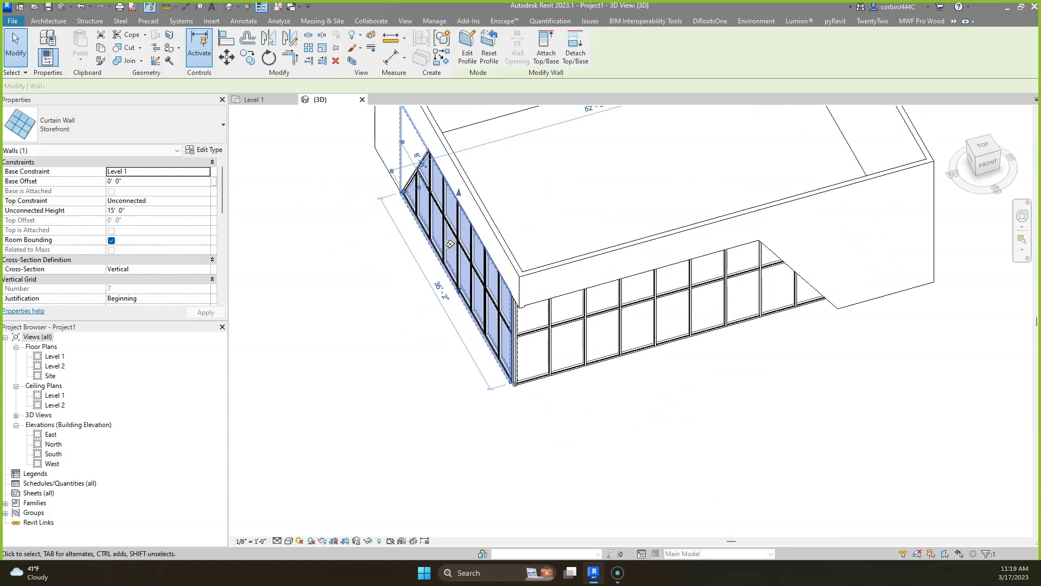
left_click(222, 59)
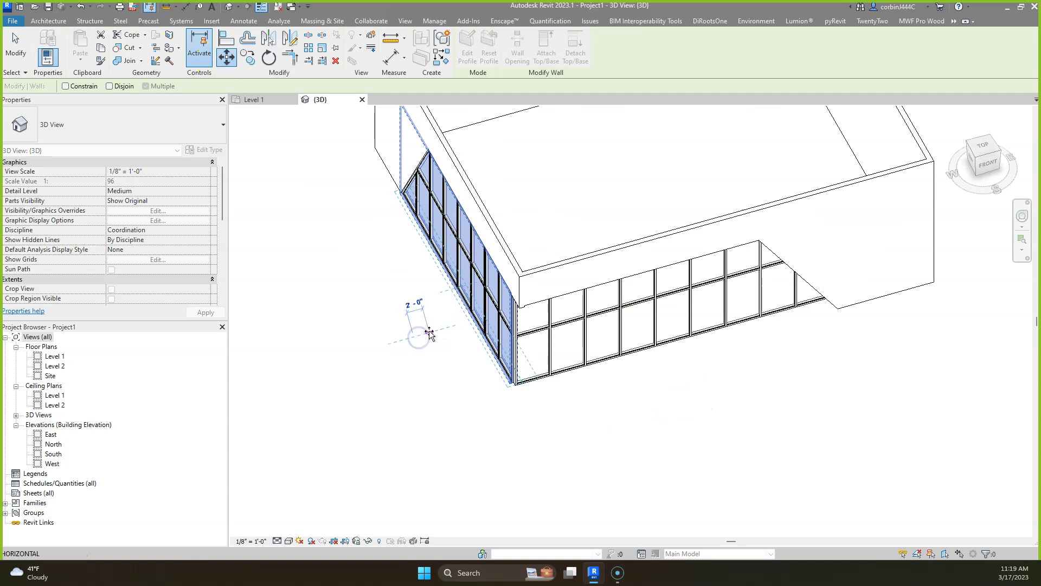
left_click(400, 353)
left_click(437, 440)
Edit the west wall's profile, aligning the opening's top line with the top of the west storefront, and finish the profile
middle_click_drag(580, 433, 649, 221, "shift")
scroll(560, 139, "up", 5)
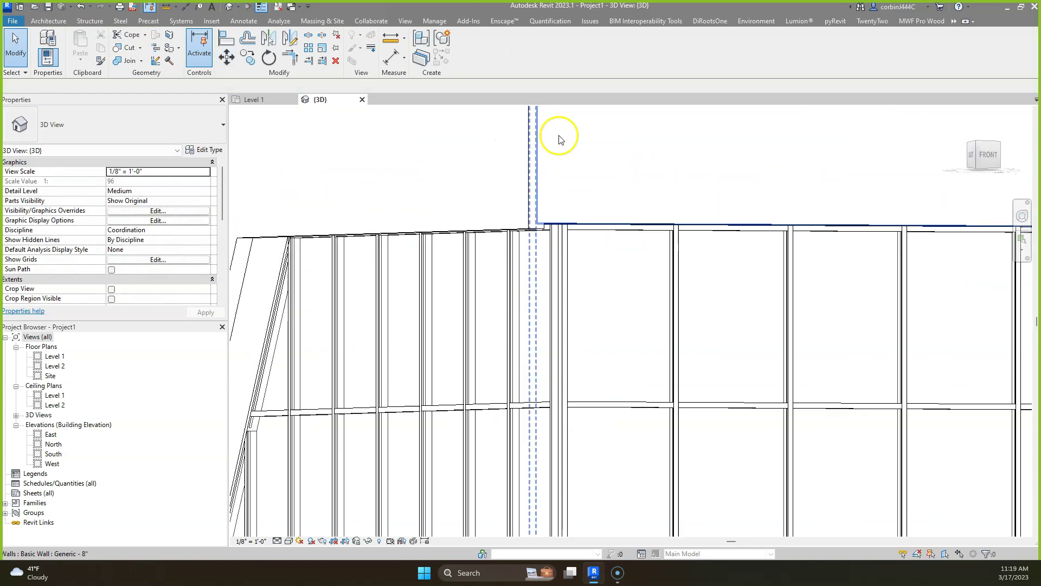
scroll(562, 228, "down", 3)
left_click(581, 275)
middle_click_drag(581, 274, 587, 313, "shift")
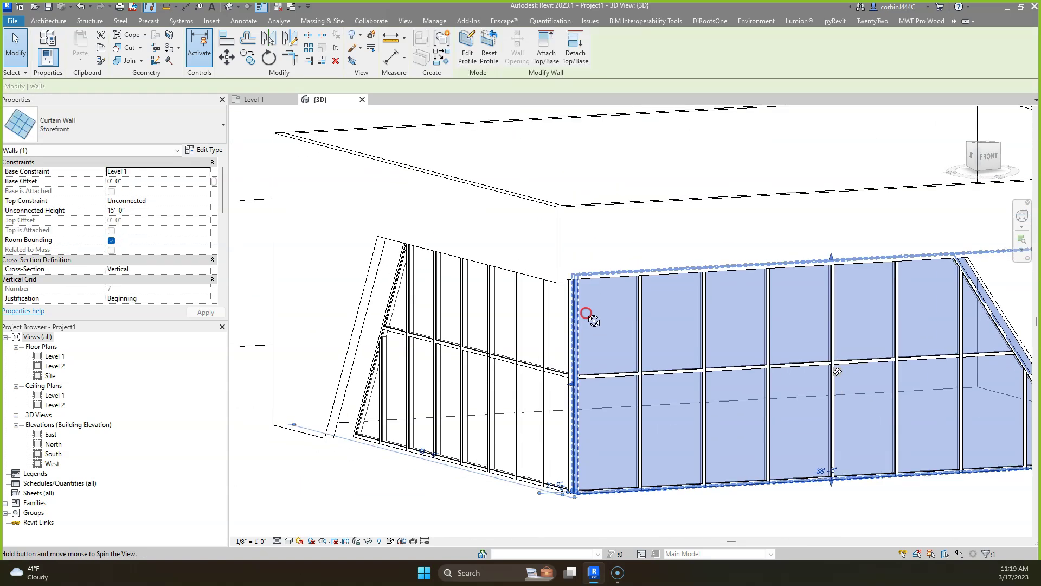
double_click(456, 238)
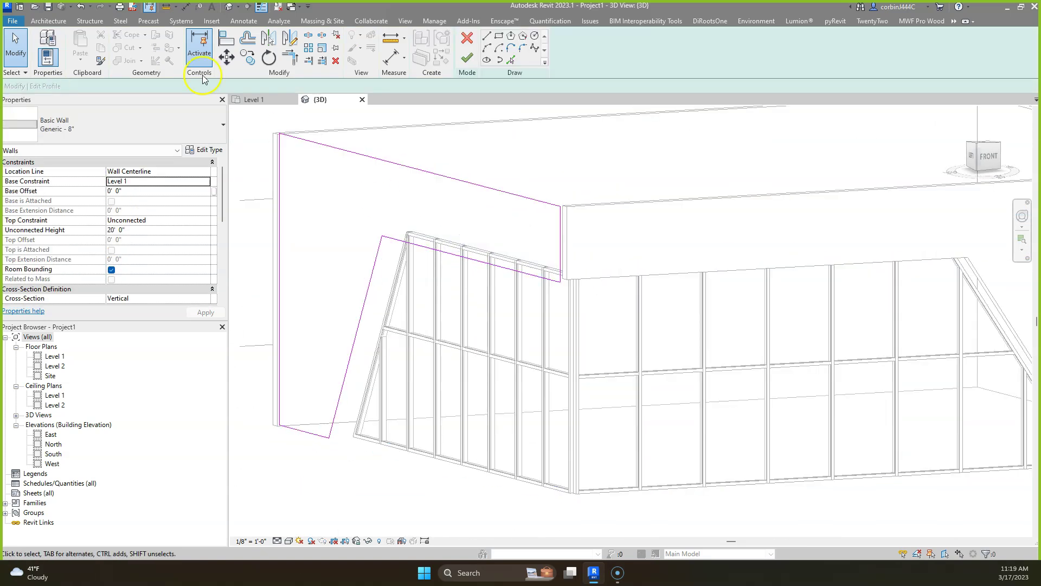
key("a")
key("l")
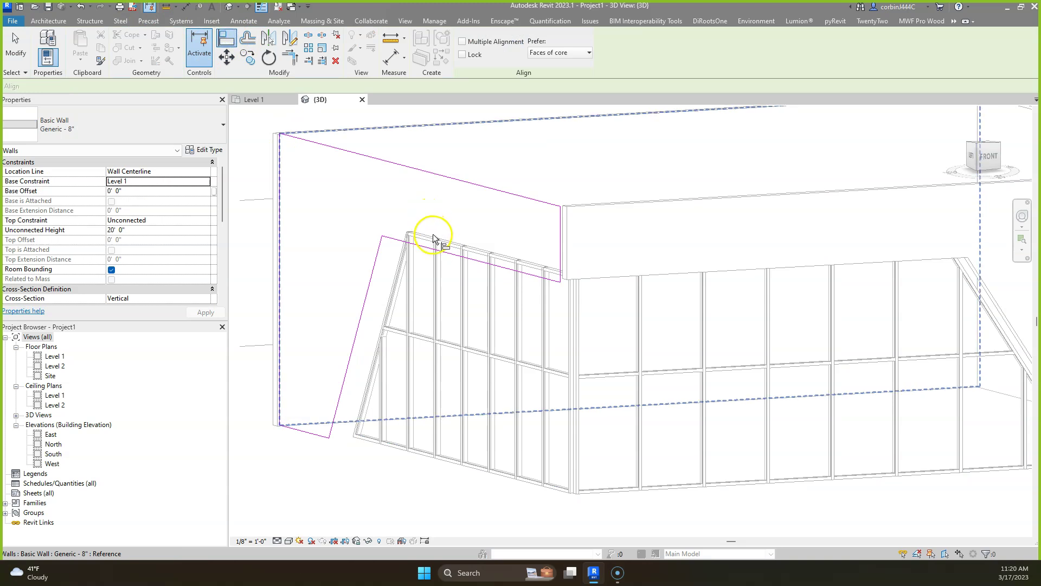
scroll(433, 239, "up", 3)
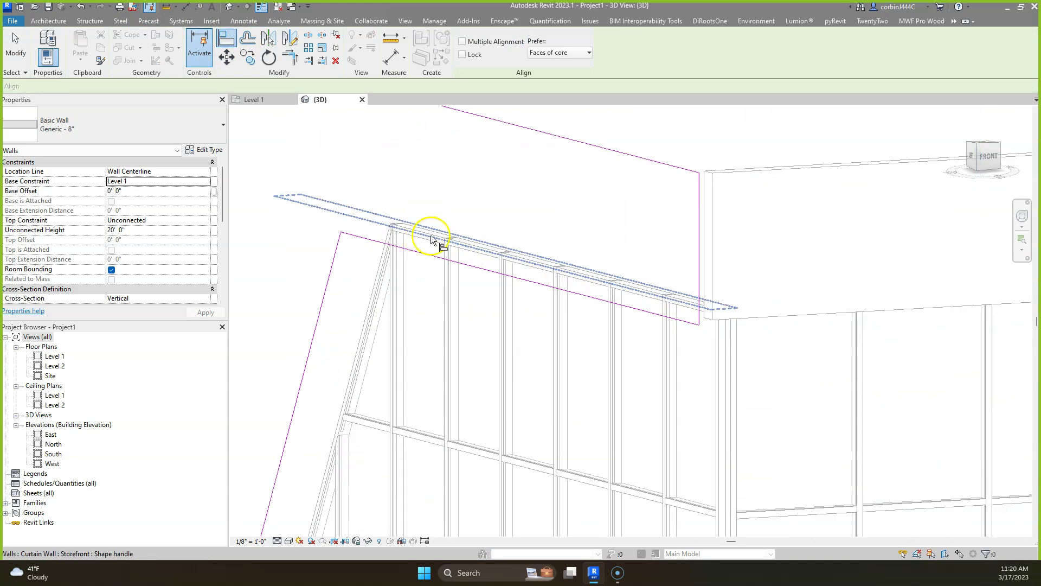
left_click(431, 236)
left_click(411, 249)
key("Escape")
key("Escape")
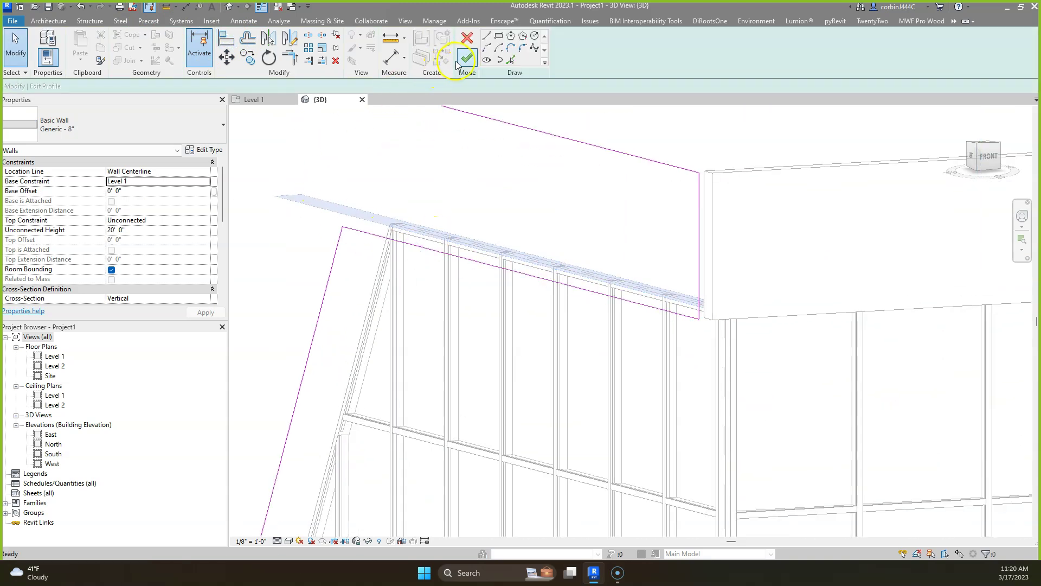
key("Escape")
scroll(673, 279, "down", 3)
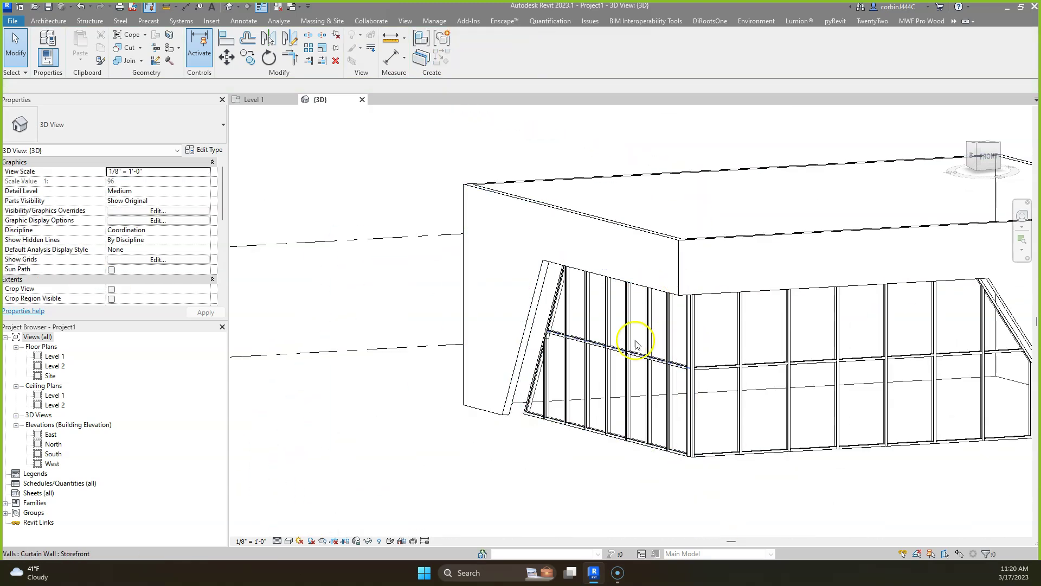
scroll(507, 380, "down", 3)
middle_click_drag(503, 386, 682, 465, "shift")
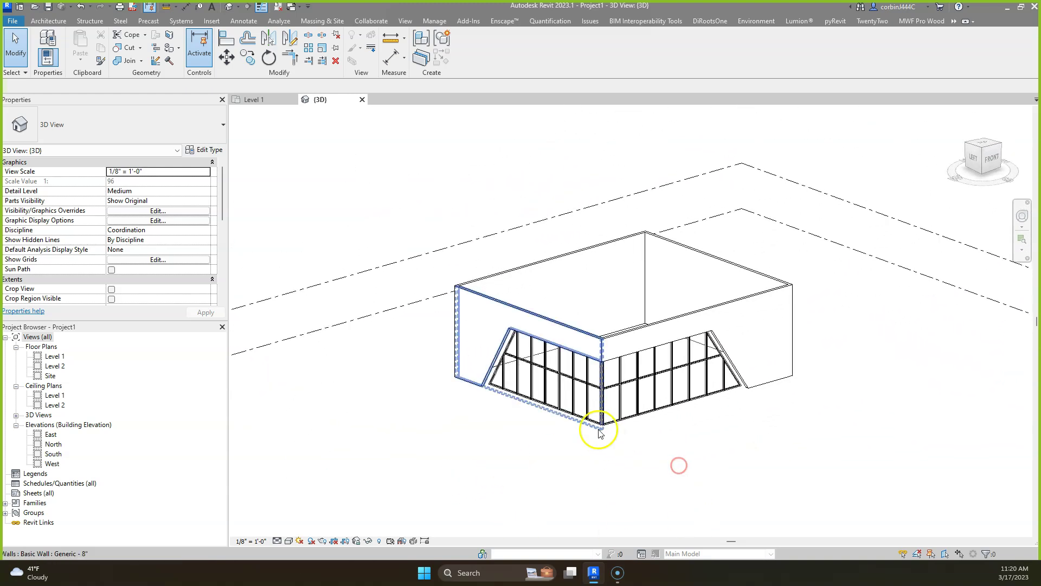
scroll(594, 420, "up", 6)
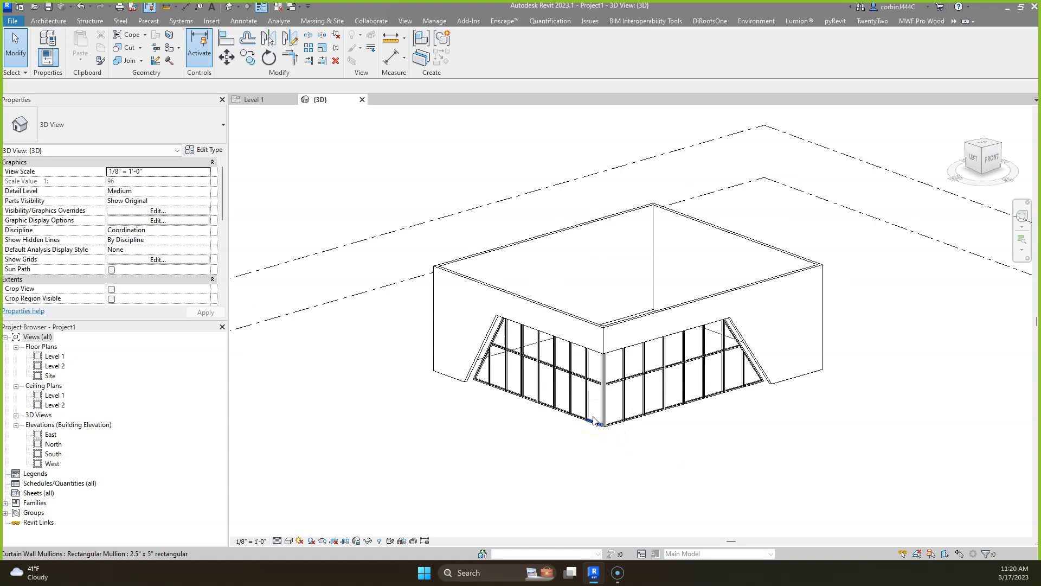
scroll(558, 309, "down", 5)
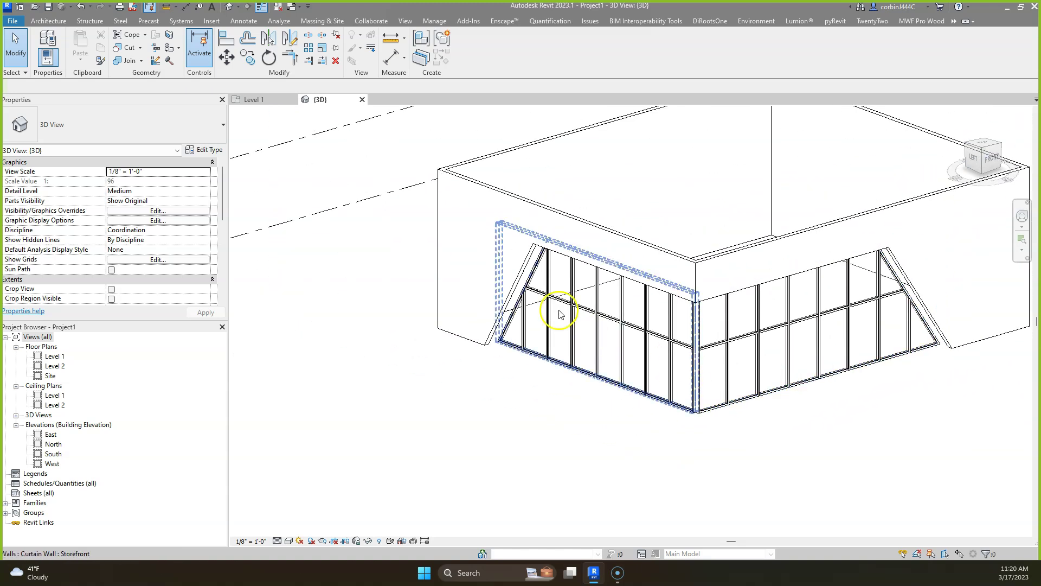
scroll(464, 349, "up", 6)
In the Level 1 plan, draw a short Curtain Wall 1 segment from the west storefront's north endpoint to the west wall
left_click(252, 100)
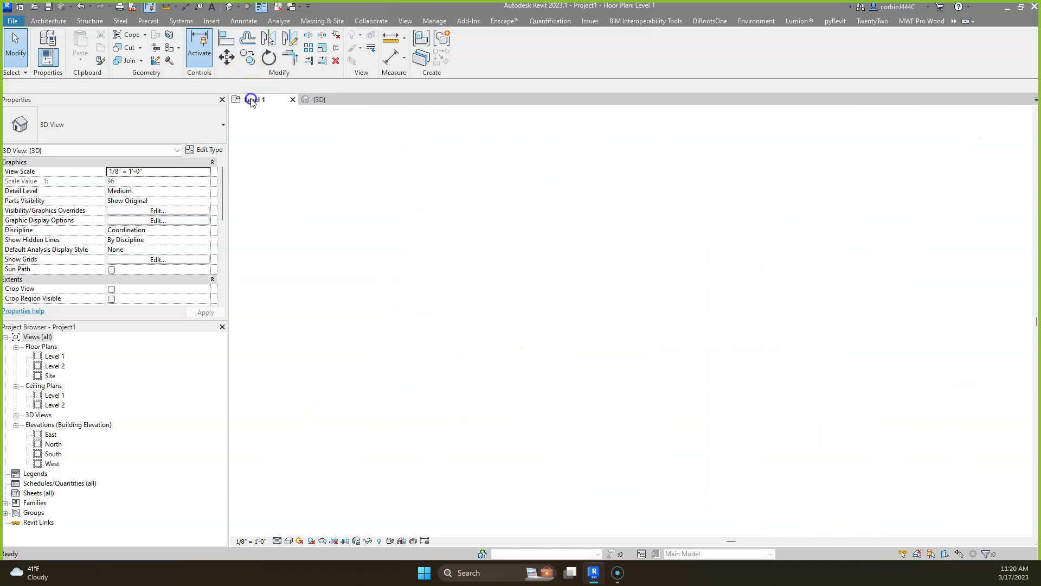
scroll(465, 279, "up", 5)
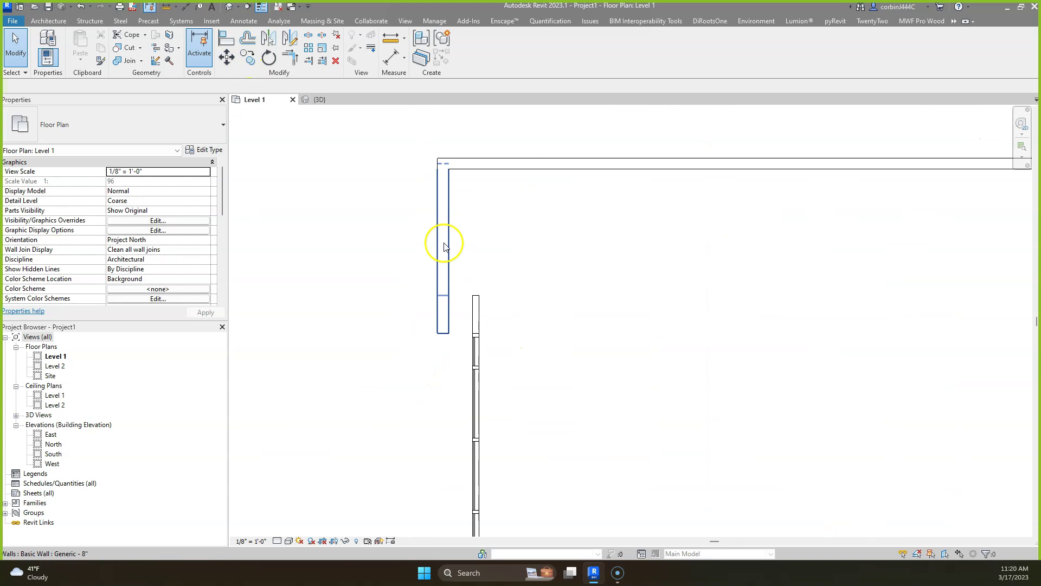
left_click(48, 22)
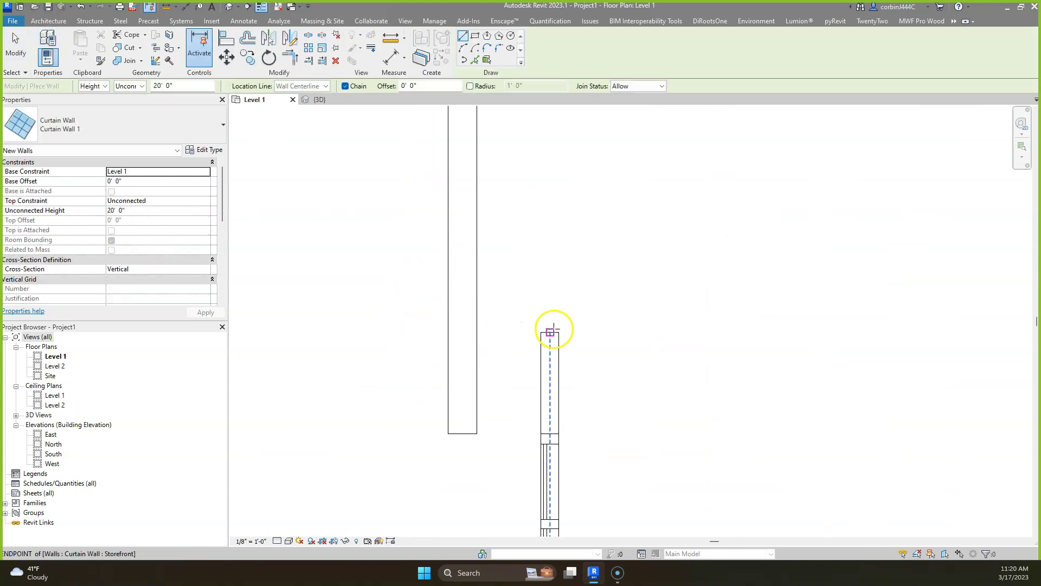
left_click(550, 334)
left_click(472, 332)
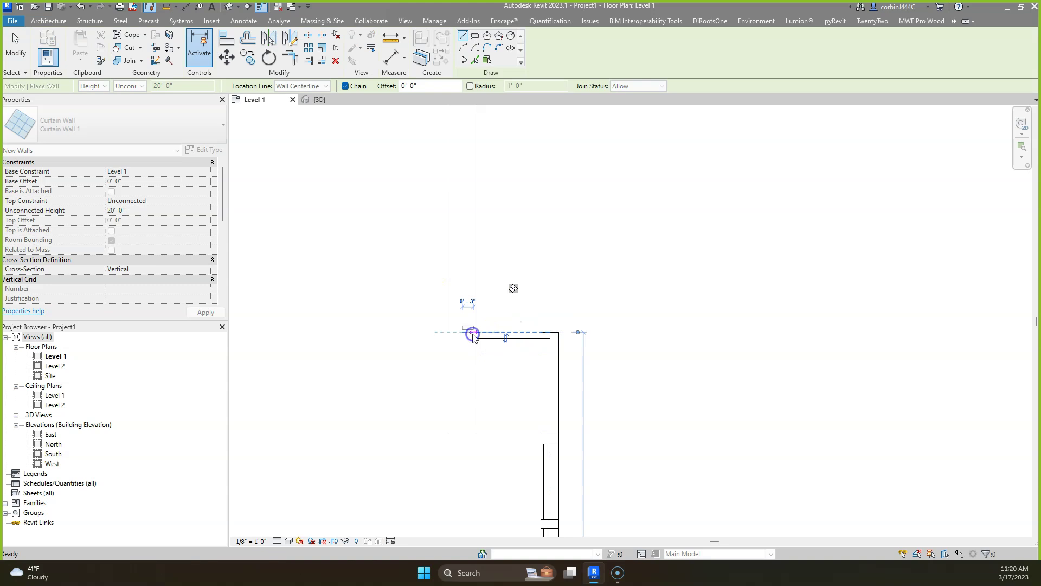
key("Escape")
key("Escape")
Change the short connecting wall's type to Generic - 5"
left_click(507, 334)
left_click(14, 119)
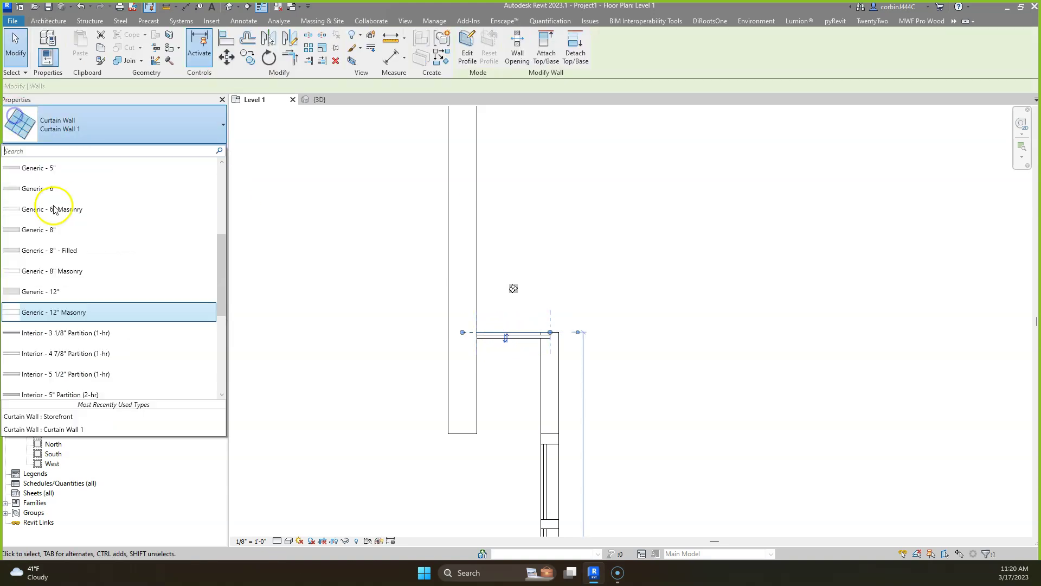
scroll(76, 242, "up", 3)
scroll(70, 325, "down", 5)
scroll(68, 271, "up", 2)
scroll(69, 261, "up", 3)
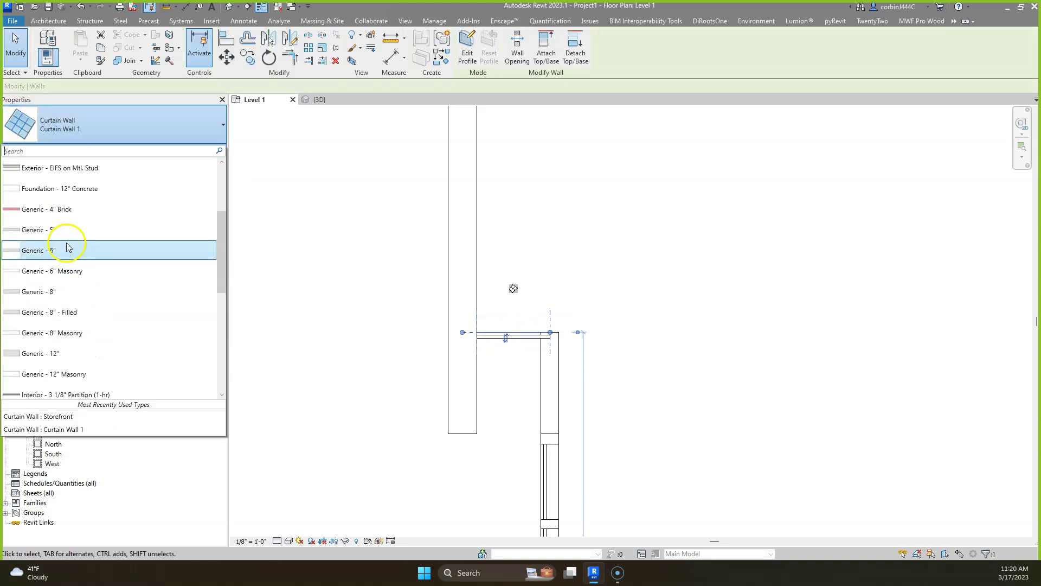
left_click(69, 246)
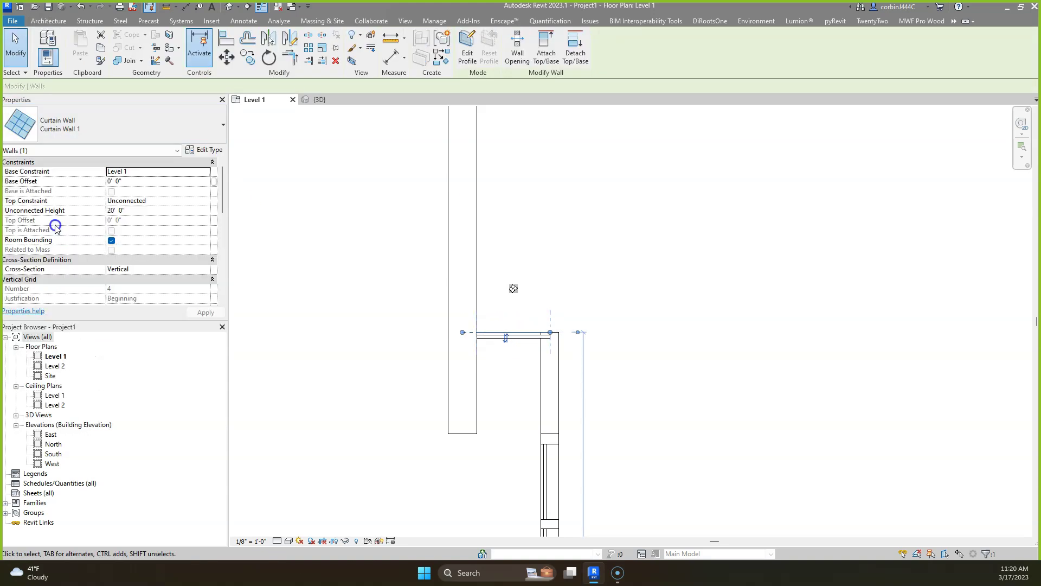
In the 3D view, set the short connecting wall's unconnected height to 15' 0"
left_click(319, 100)
middle_click_drag(473, 357, 184, 427, "shift")
key("Escape")
scroll(474, 423, "down", 3)
scroll(243, 265, "down", 3)
middle_click_drag(242, 265, 429, 313)
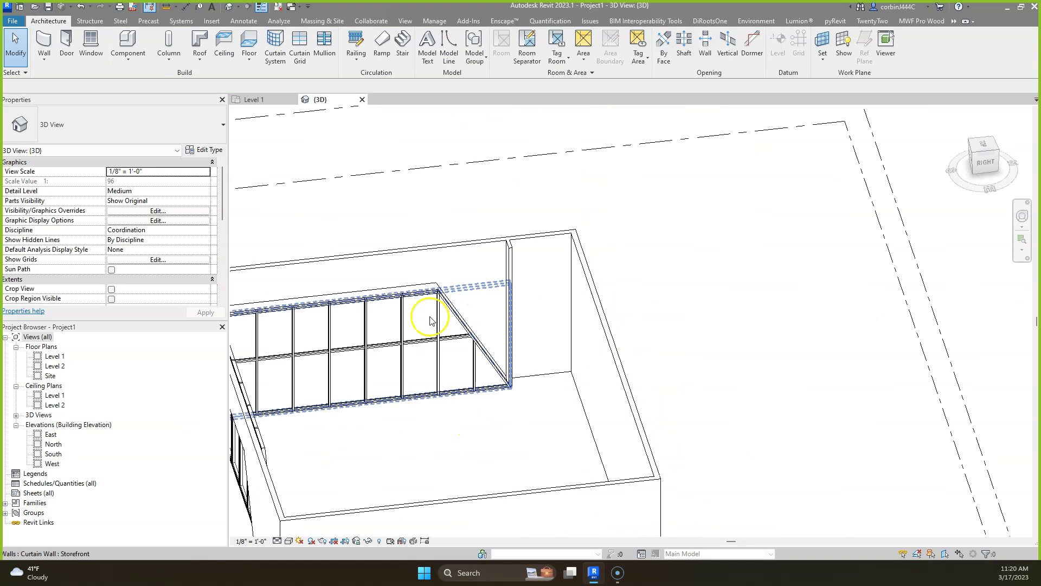
scroll(431, 313, "up", 4)
left_click(643, 207)
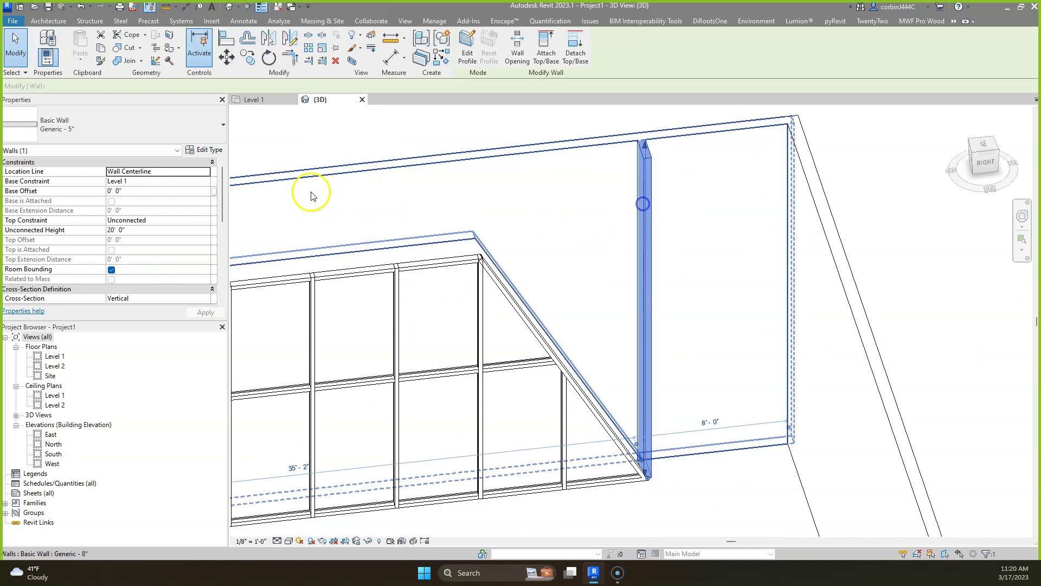
left_click(145, 230)
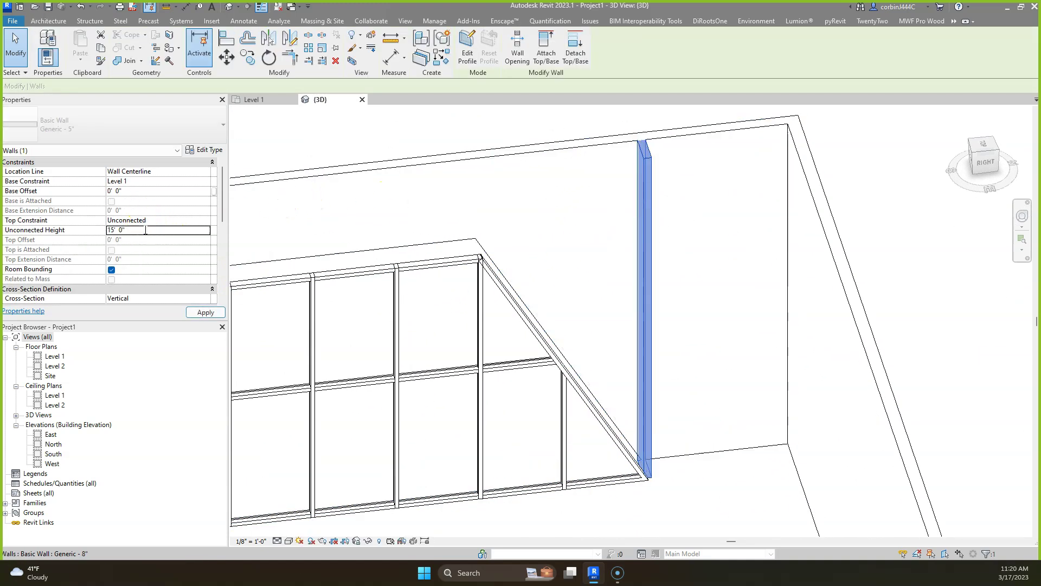
type("15' 0\"")
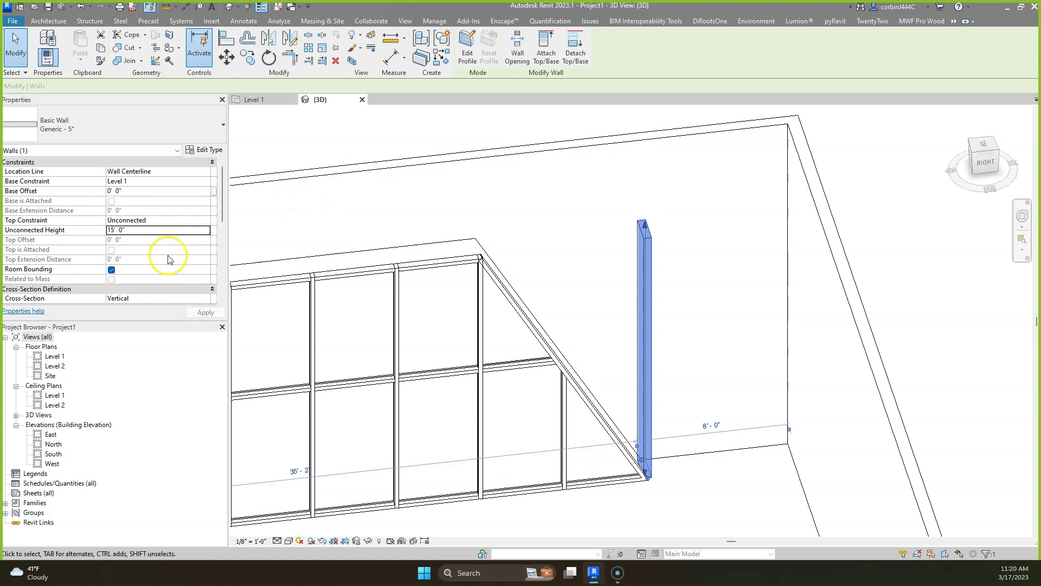
Set the short connecting wall's cross-section to Slanted
left_click(177, 300)
left_click(206, 298)
left_click(163, 313)
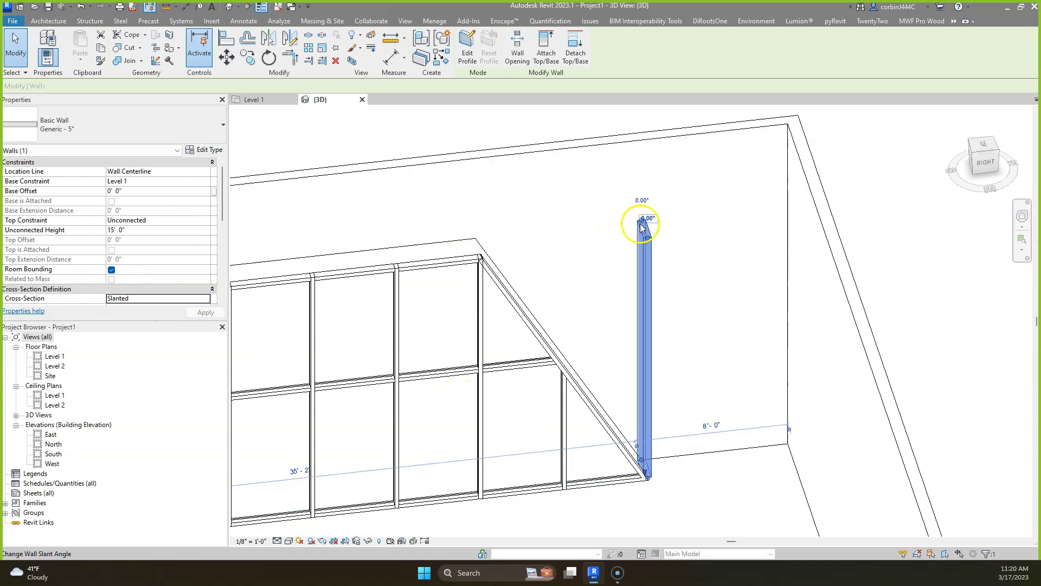
left_click(220, 35)
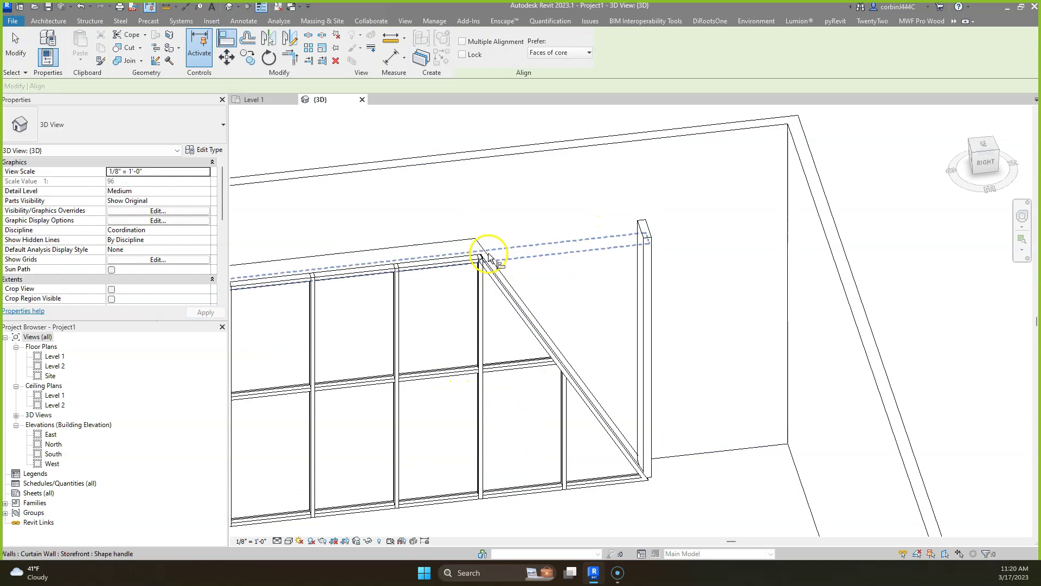
left_click(484, 251)
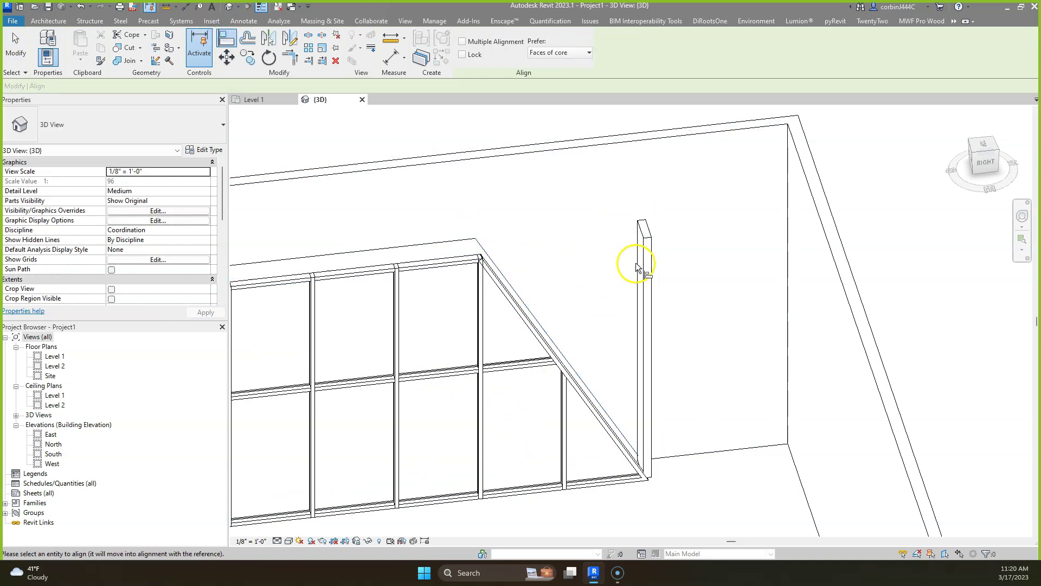
key("Escape")
key("Escape")
Try a -15° angle from vertical on the short connecting wall
left_click(646, 247)
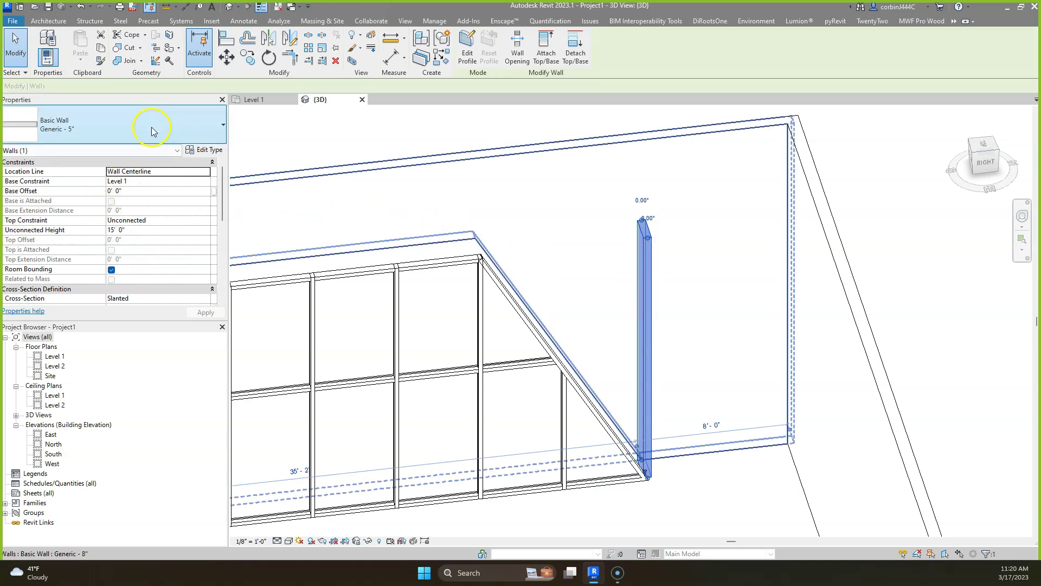
scroll(147, 277, "down", 3)
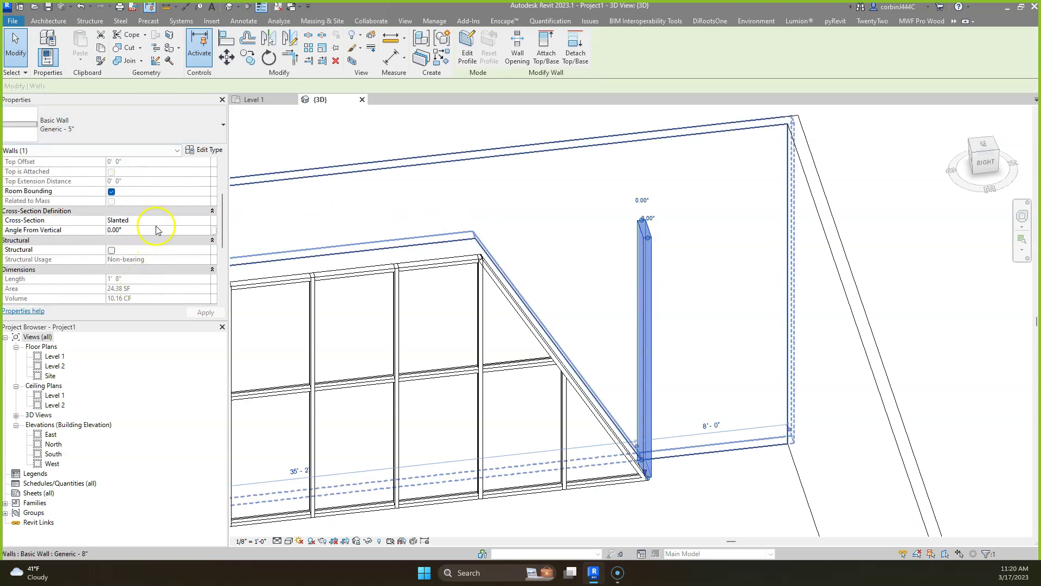
left_click(157, 230)
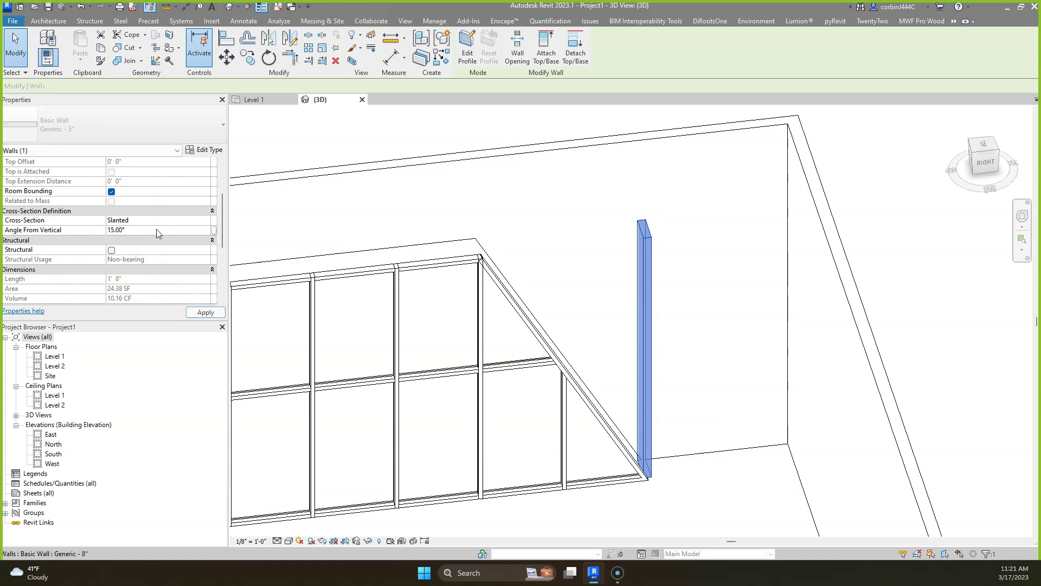
left_click(135, 223)
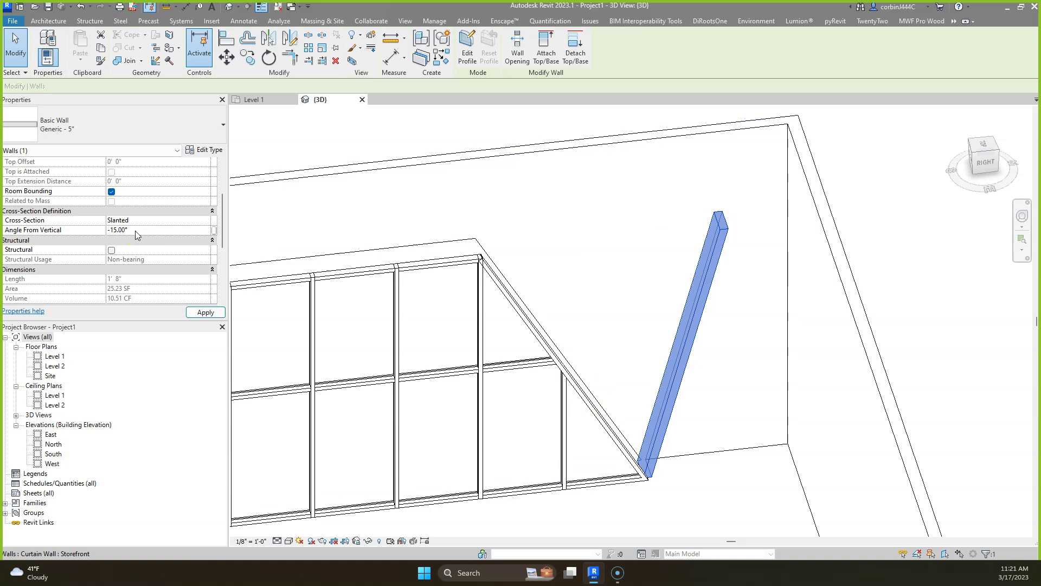
Set the short connecting wall's slant angle to -30°
scroll(542, 228, "up", 3)
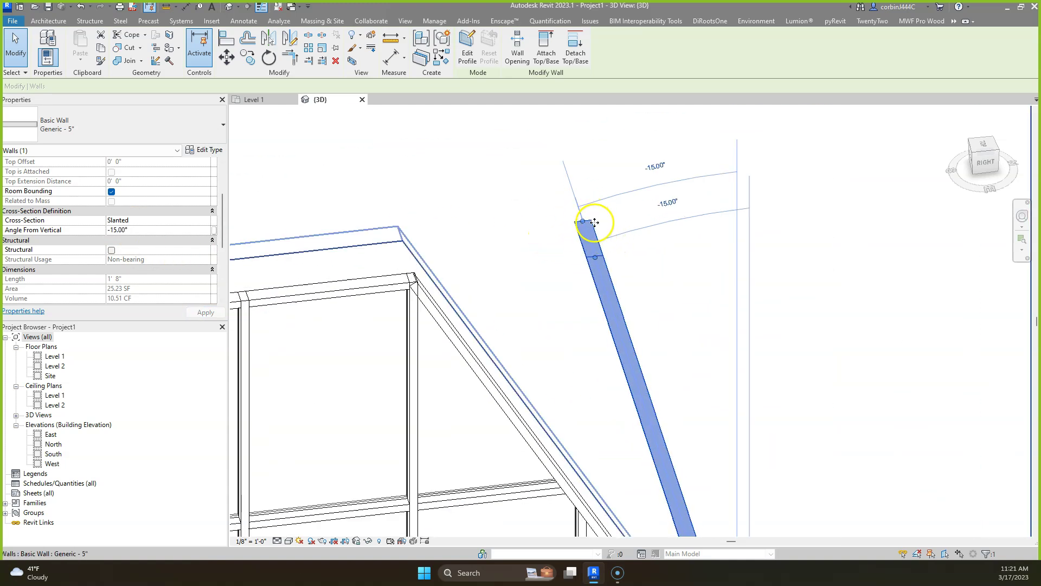
left_click(659, 203)
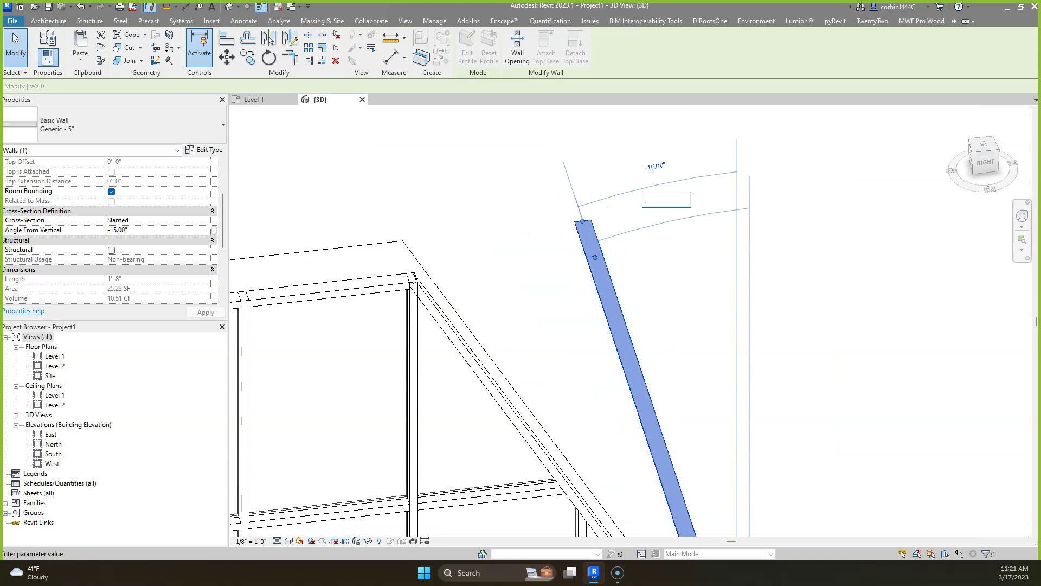
type("-30")
key("Return")
left_click(600, 230)
middle_click_drag(600, 230, 696, 178, "shift")
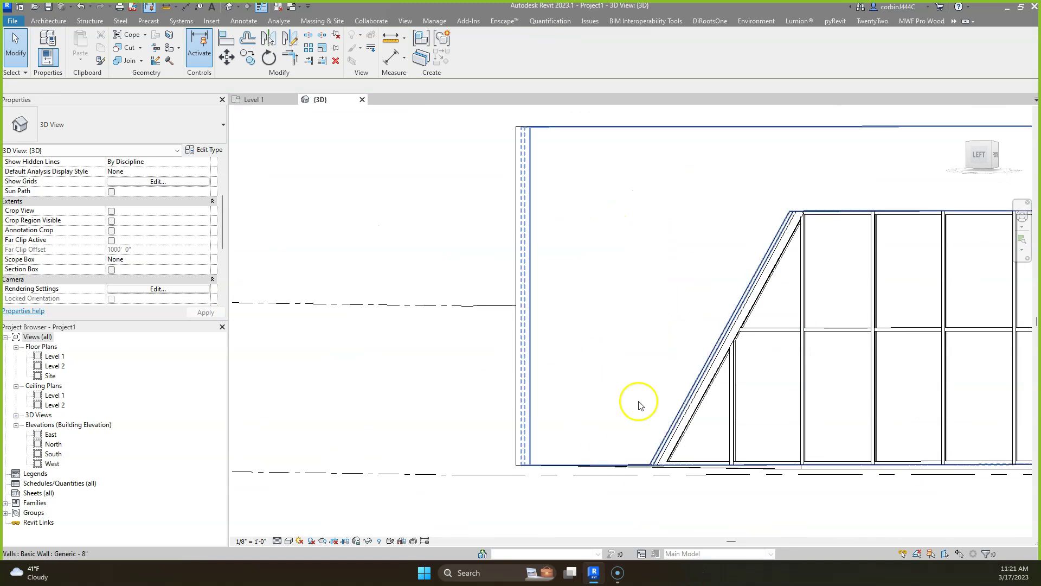
scroll(632, 402, "up", 3)
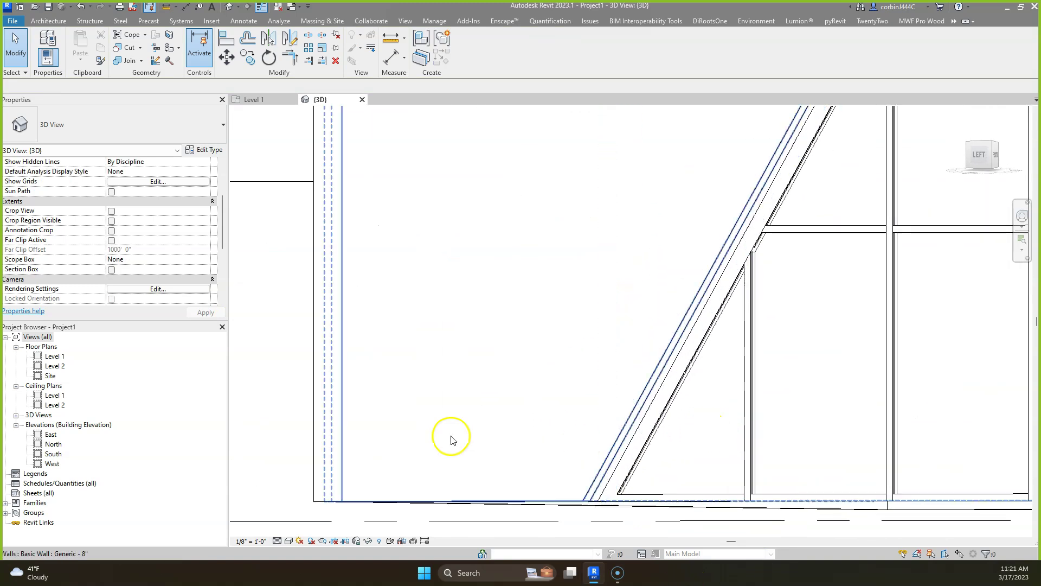
left_click(230, 43)
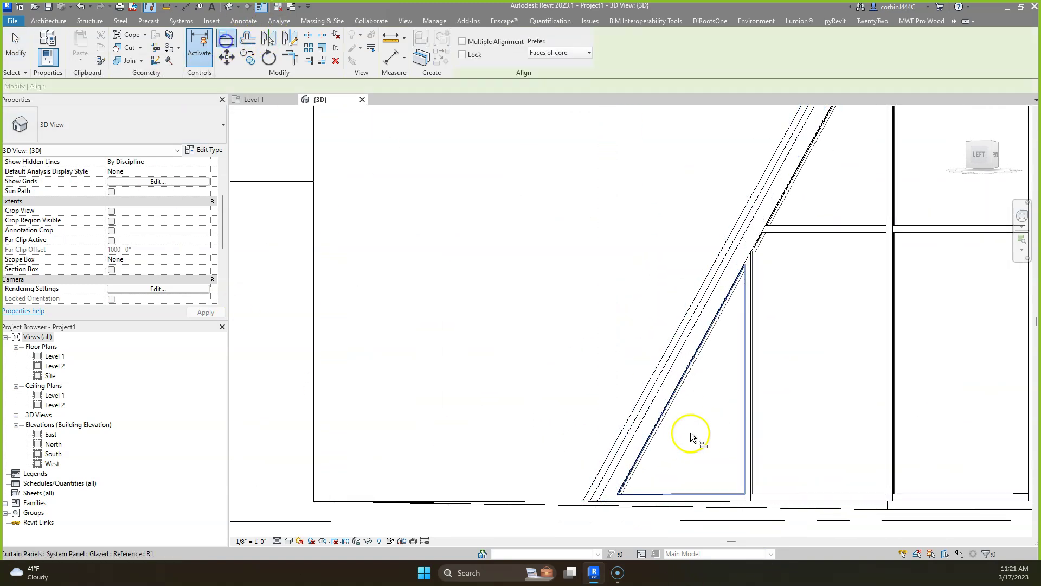
left_click(644, 397)
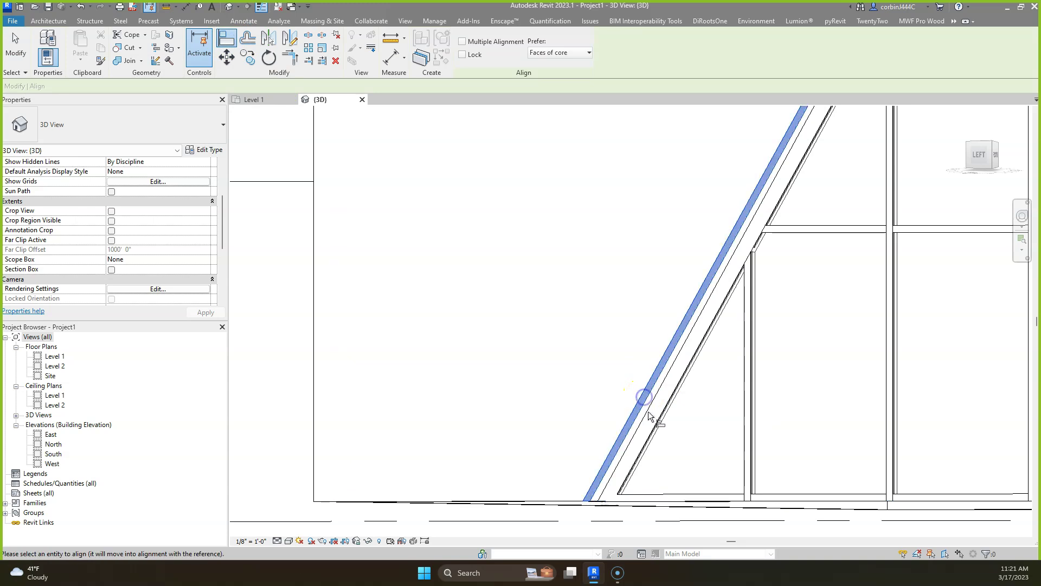
key("Escape")
key("Escape")
Move the slanted connecting wall outward by its base endpoint so its inner base corner meets the edge of the west wall's opening
scroll(646, 410, "down", 4)
middle_click_drag(651, 405, 618, 474, "shift")
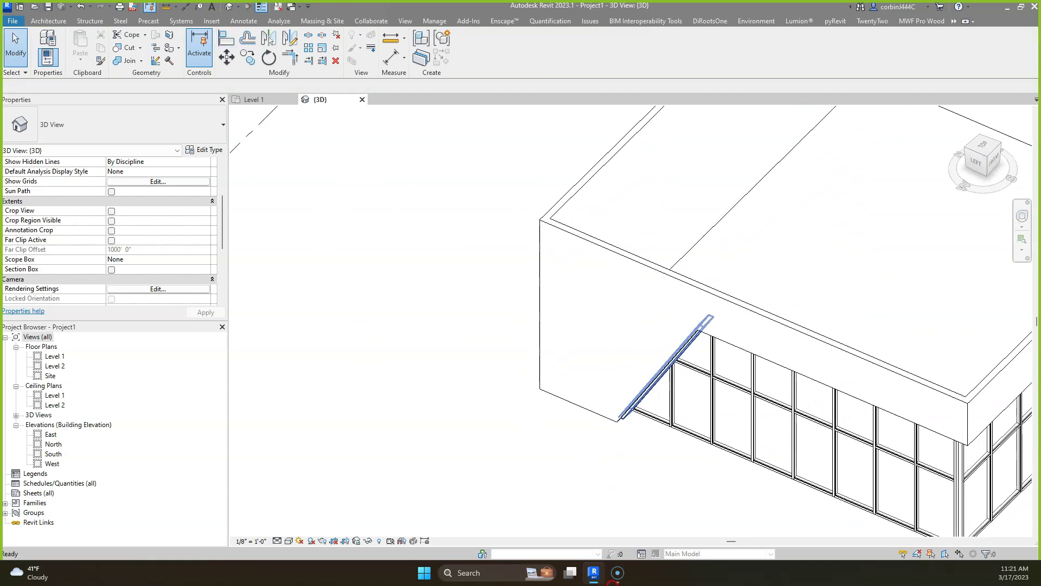
scroll(582, 446, "up", 3)
scroll(691, 400, "up", 4)
left_click(726, 296)
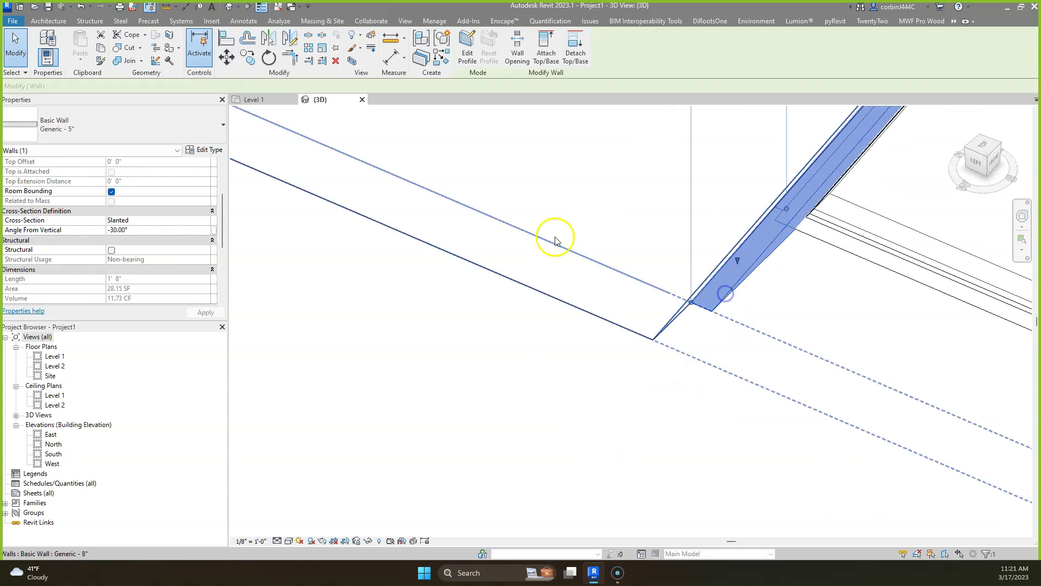
left_click(227, 57)
left_click(708, 312)
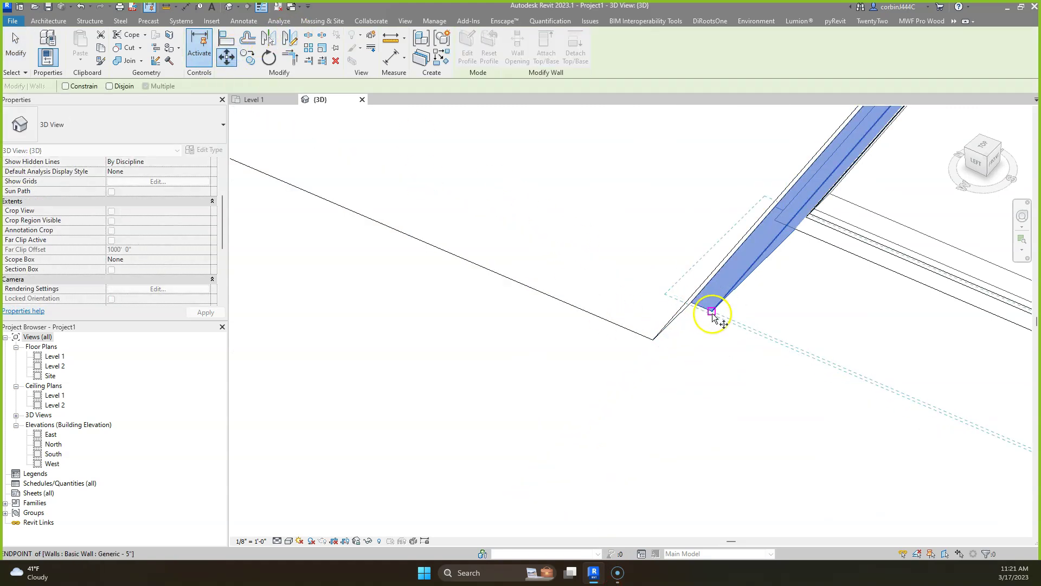
left_click(690, 304)
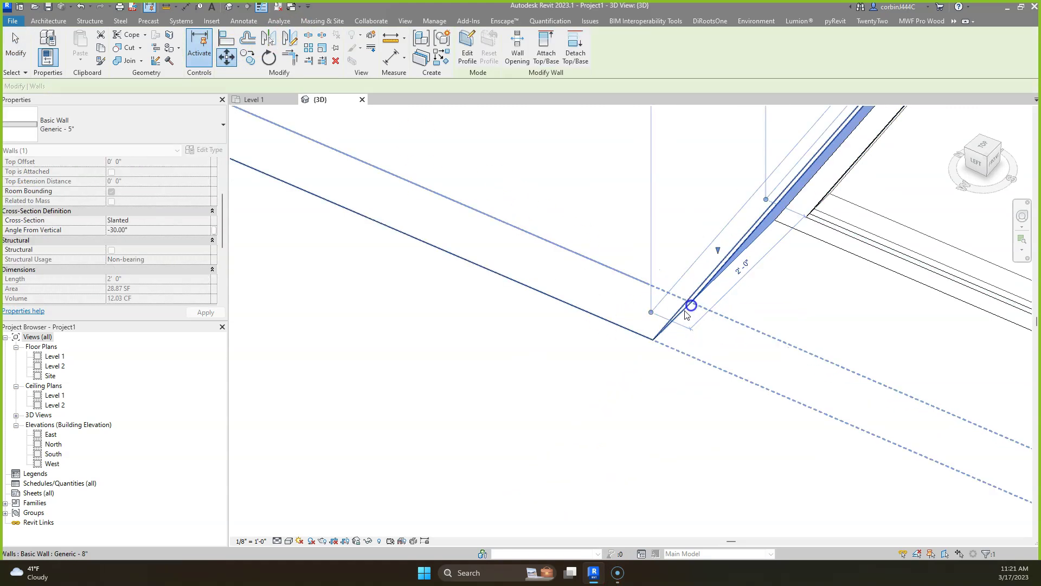
left_click(646, 325)
key("Escape")
Start a sketched 2' x 4' ACT System ceiling and pick the west storefront, its slanted return wall and the west wall as boundary lines
scroll(630, 302, "down", 5)
middle_click_drag(627, 301, 589, 166, "shift")
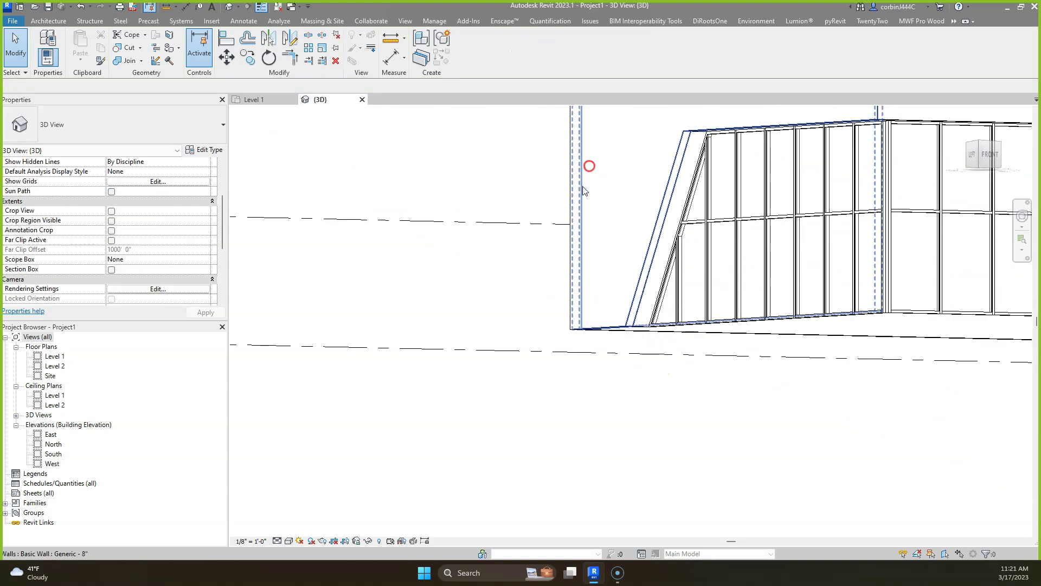
middle_click_drag(675, 130, 442, 519, "shift")
scroll(459, 454, "down", 3)
scroll(360, 360, "up", 4)
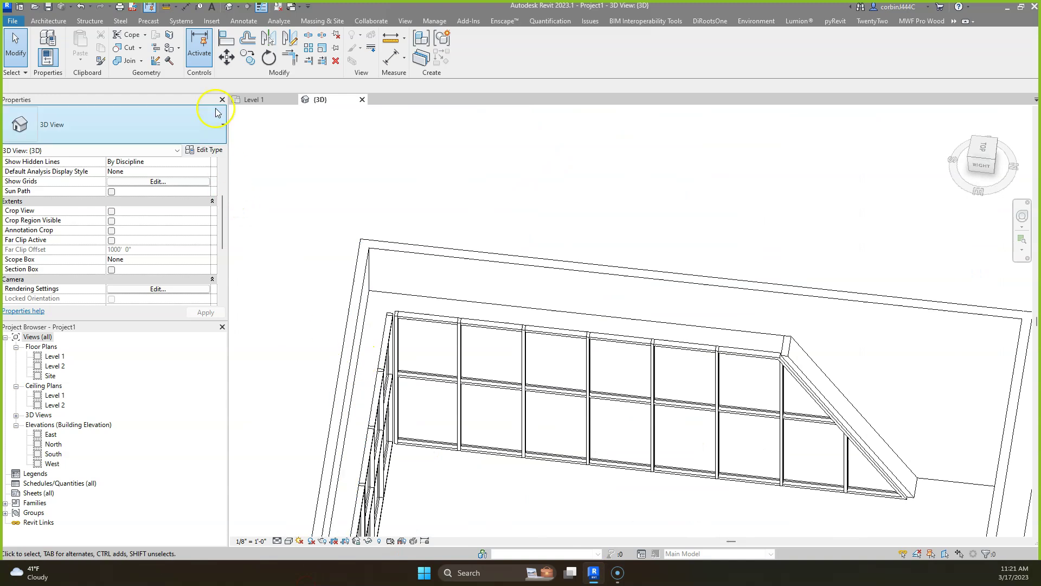
left_click(49, 21)
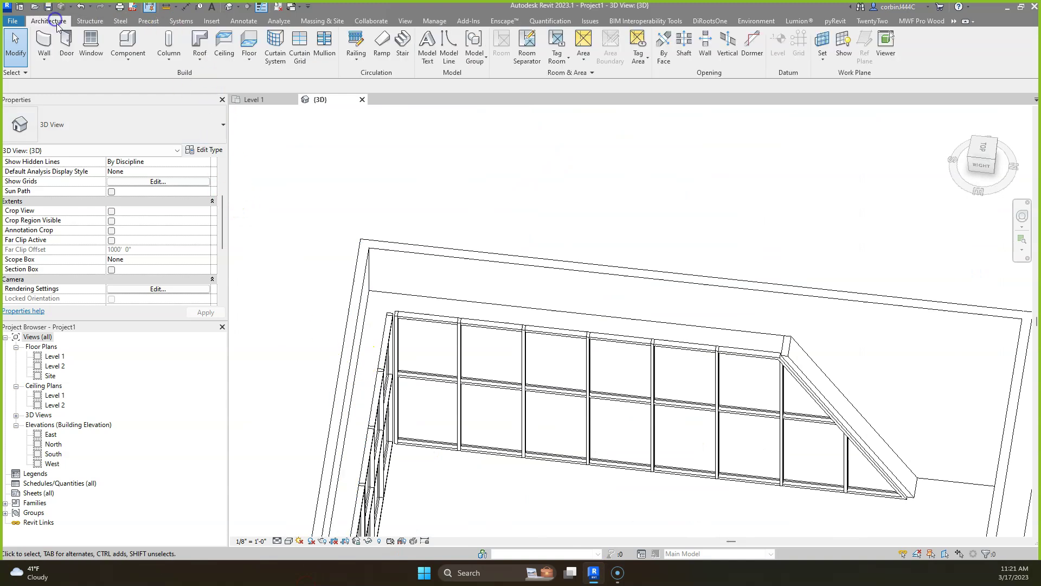
left_click(226, 41)
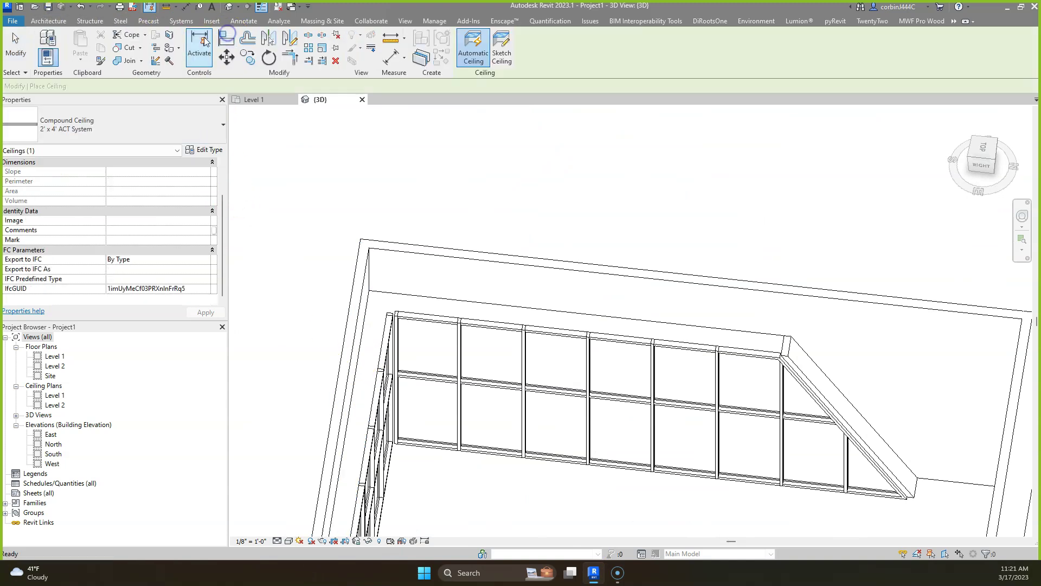
left_click(509, 53)
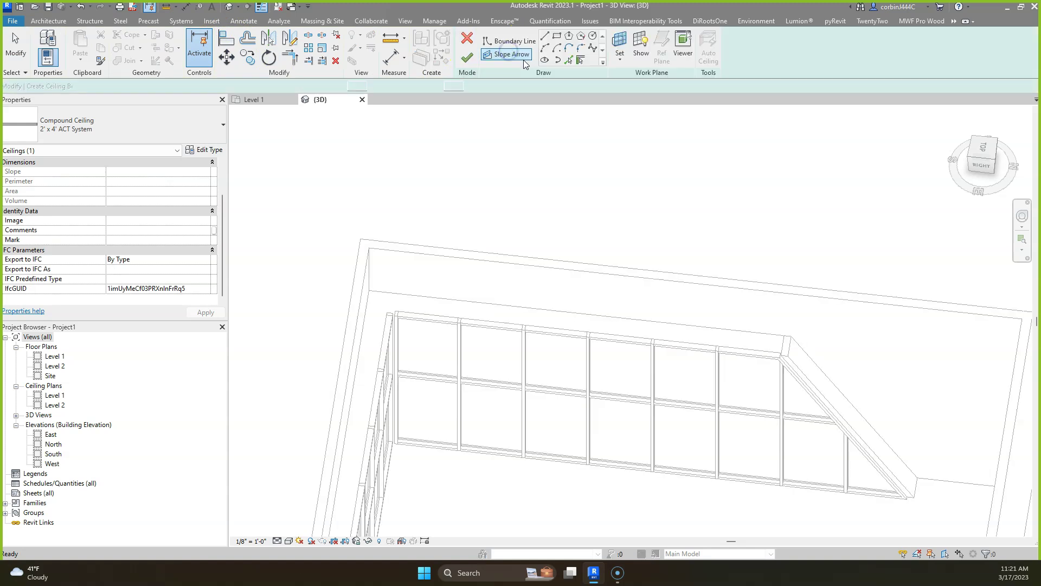
left_click(569, 60)
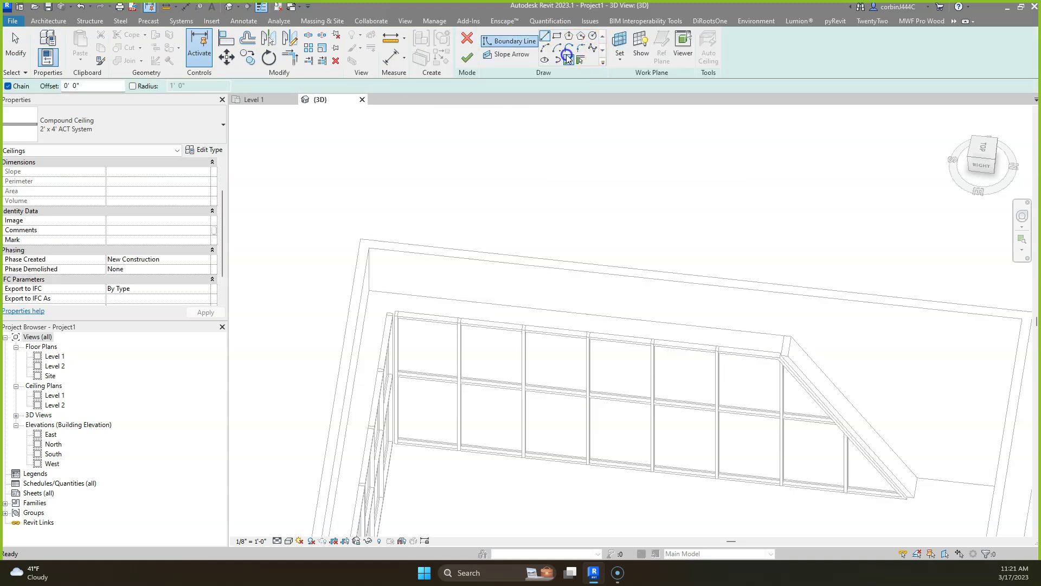
left_click(747, 362)
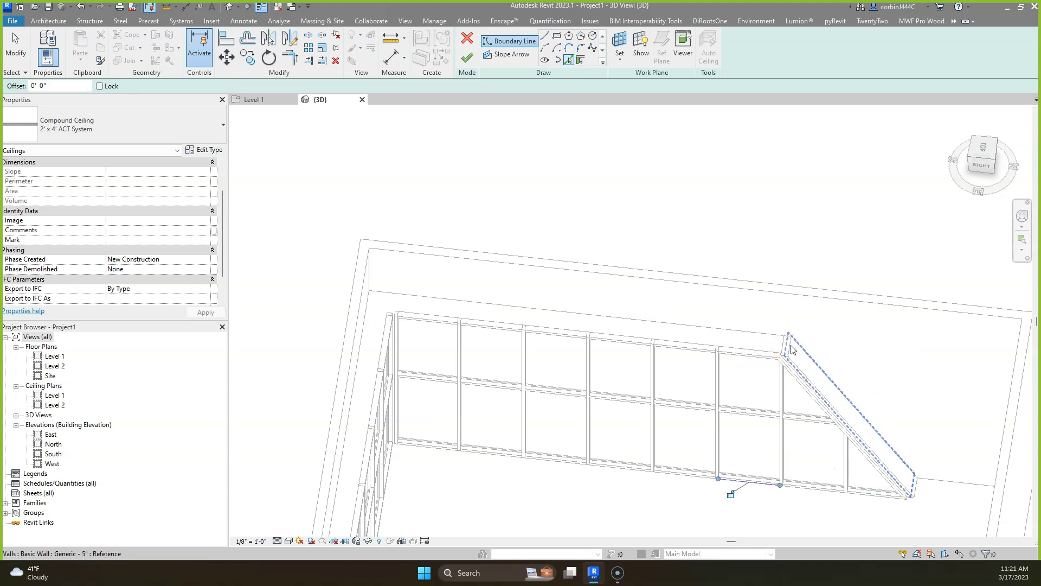
left_click(791, 346)
left_click(751, 337)
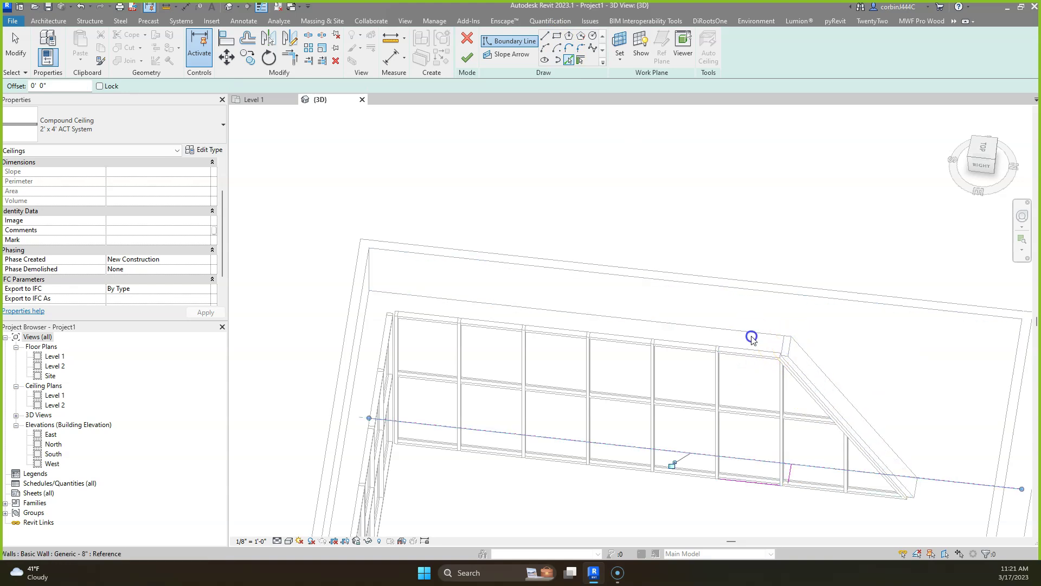
Add the south wall, its slanted return wall and the south storefront to the ceiling boundary by picking their lines
scroll(781, 338, "down", 3)
middle_click_drag(781, 340, 599, 359, "shift")
scroll(593, 333, "up", 3)
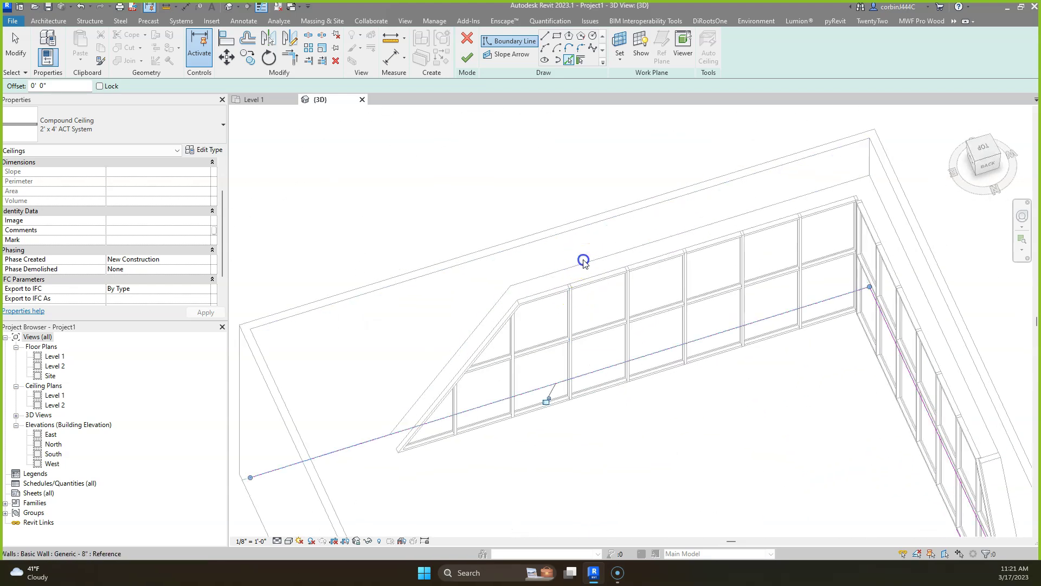
scroll(516, 298, "up", 3)
left_click(537, 310)
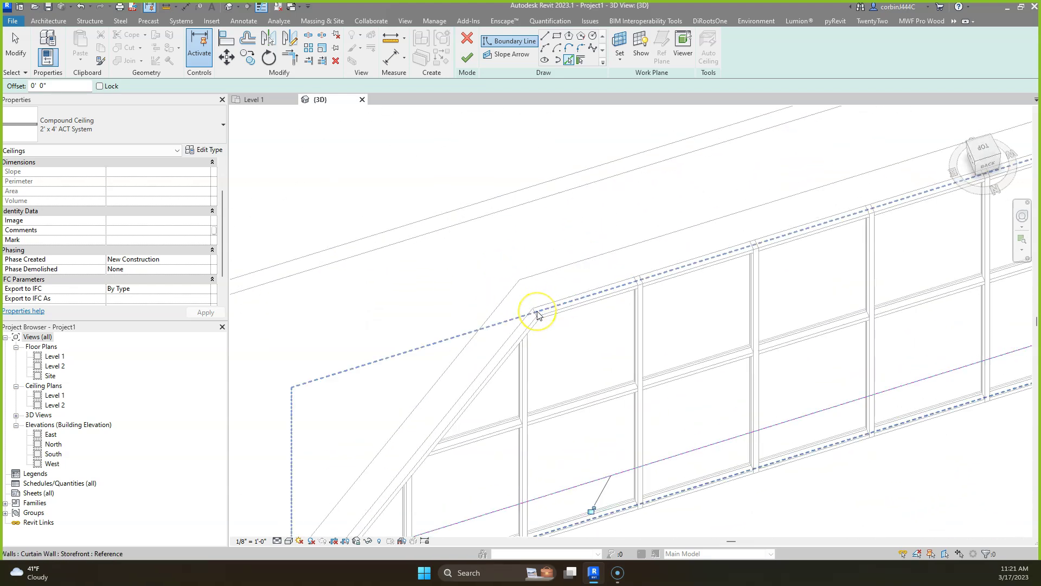
scroll(538, 312, "down", 5)
left_click(539, 308)
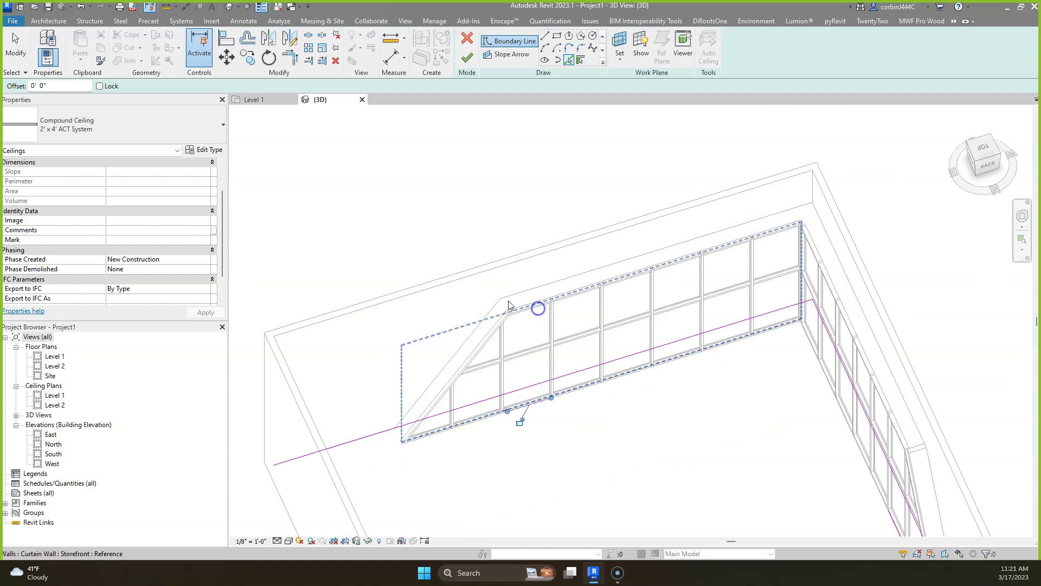
key("Escape")
Trim the boundary lines into a closed L-shaped strip between the storefronts and host walls, and finish the ceiling
left_click(291, 58)
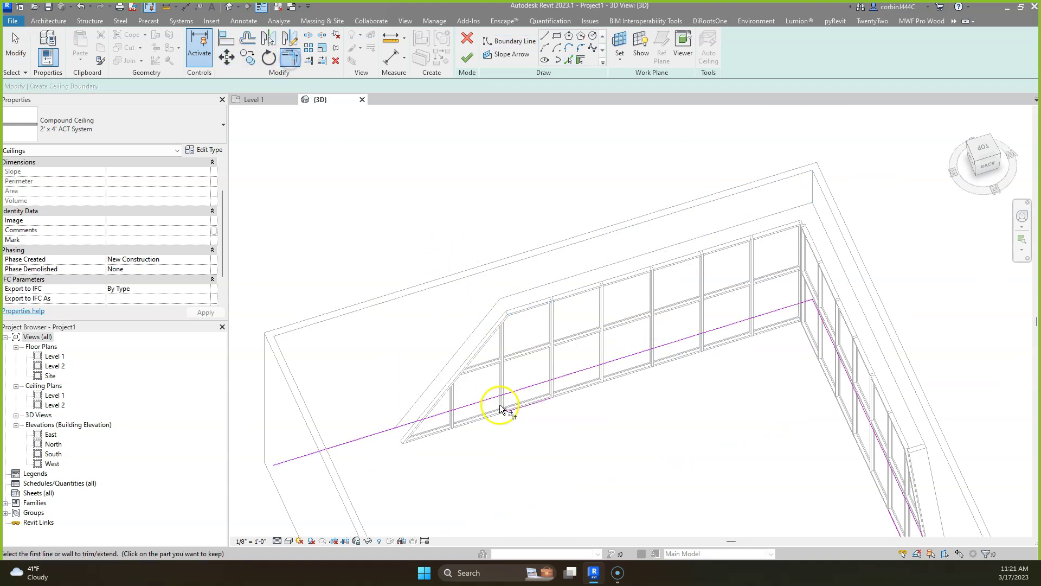
left_click(507, 408)
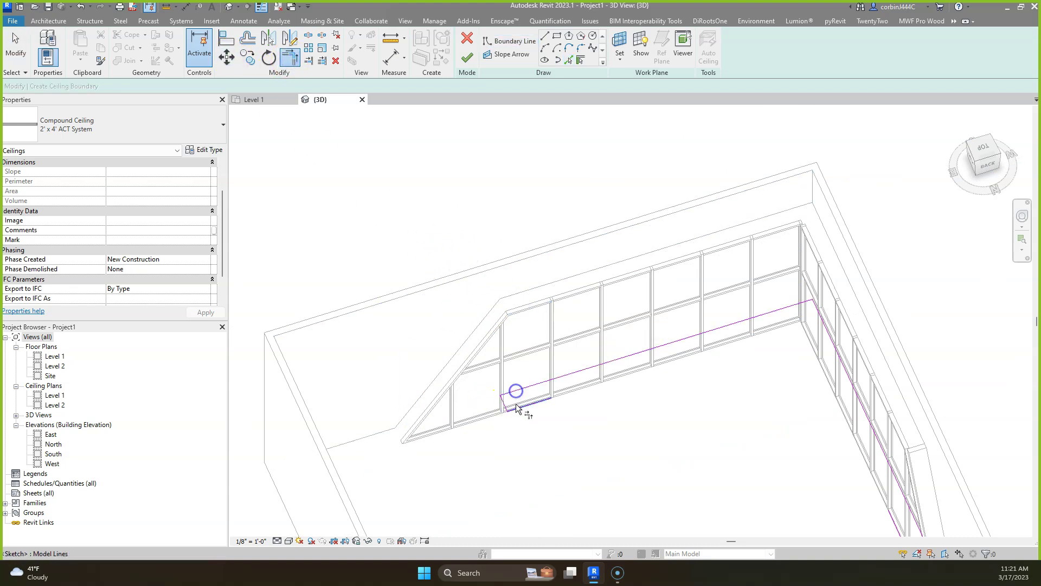
left_click(517, 407)
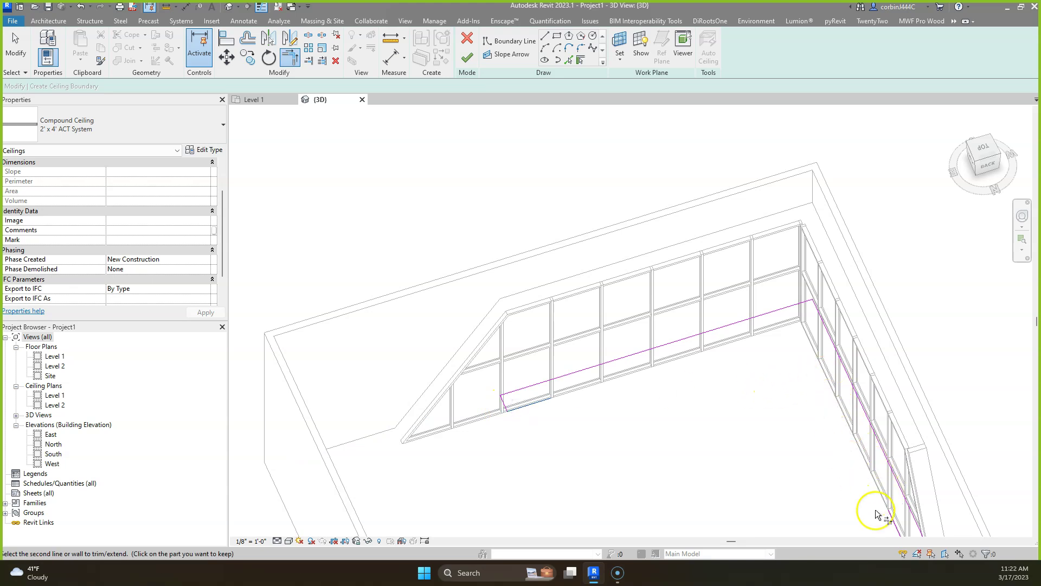
scroll(659, 239, "down", 3)
scroll(558, 279, "up", 4)
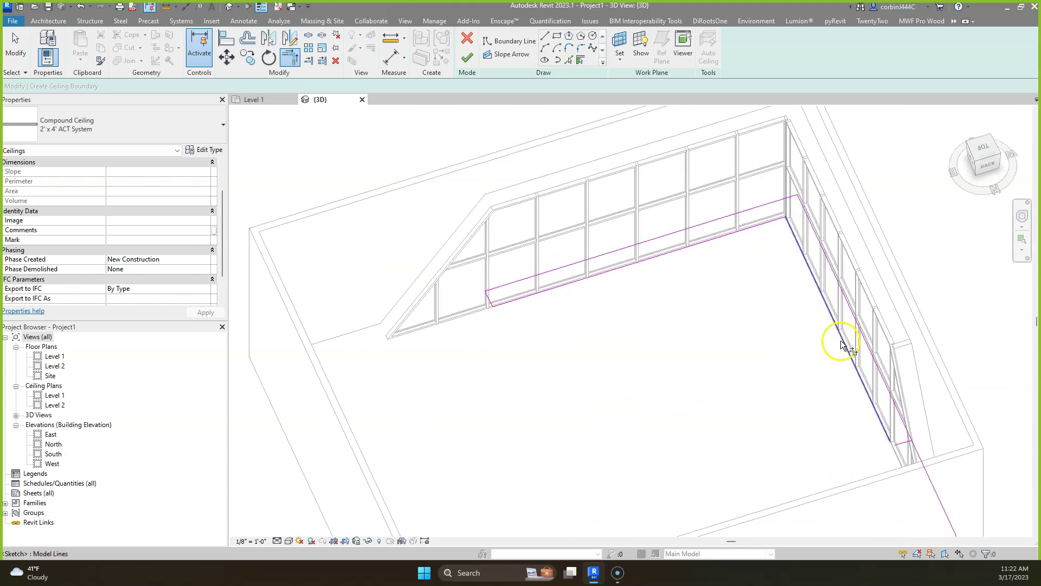
left_click(841, 340)
scroll(900, 446, "up", 2)
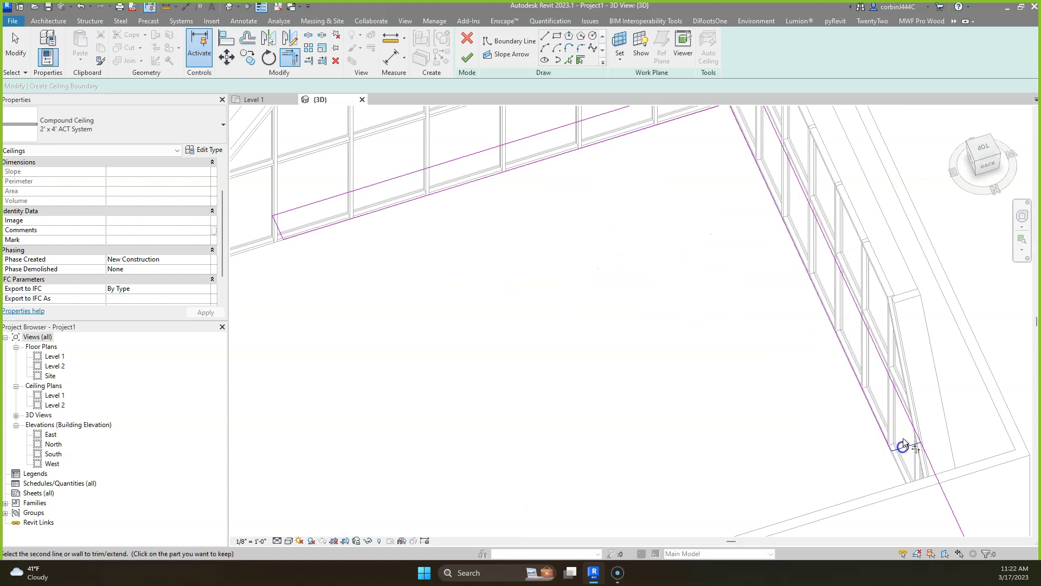
left_click(904, 413)
key("Escape")
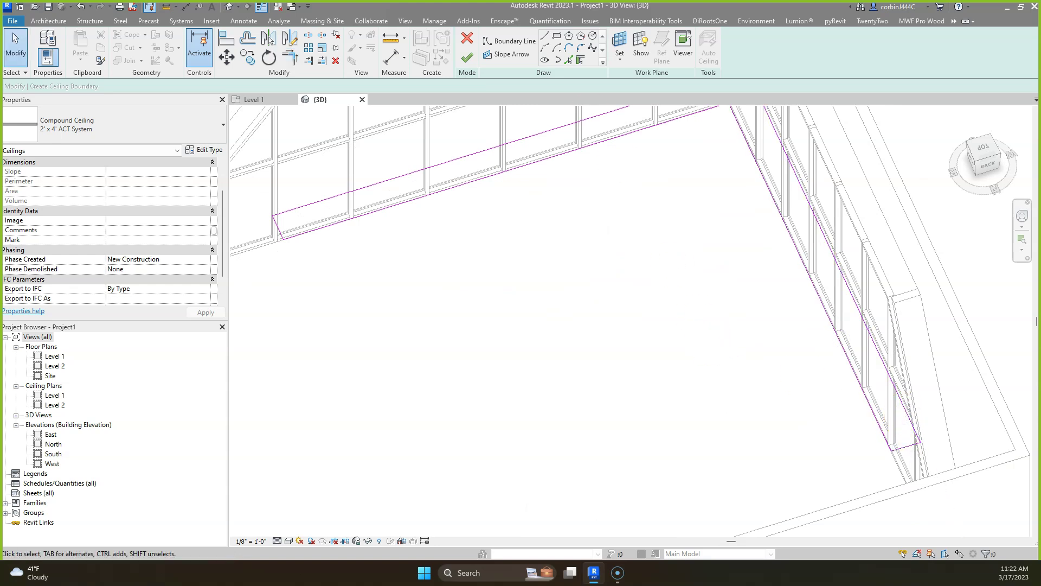
left_click(470, 56)
scroll(716, 365, "down", 5)
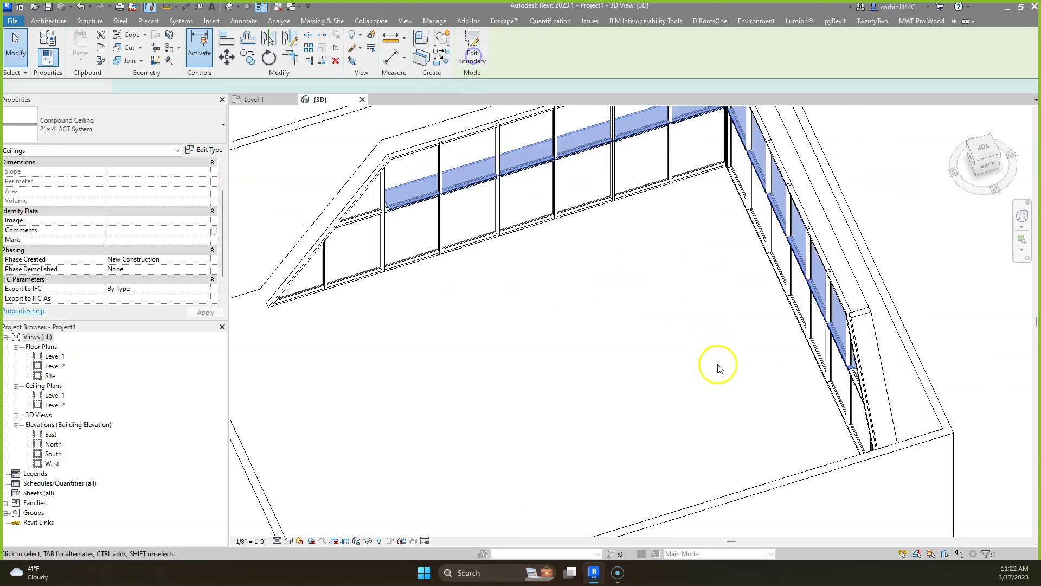
Set the ceiling's height offset from Level 1 to 15
middle_click_drag(900, 399, 651, 200, "shift")
scroll(135, 213, "up", 2)
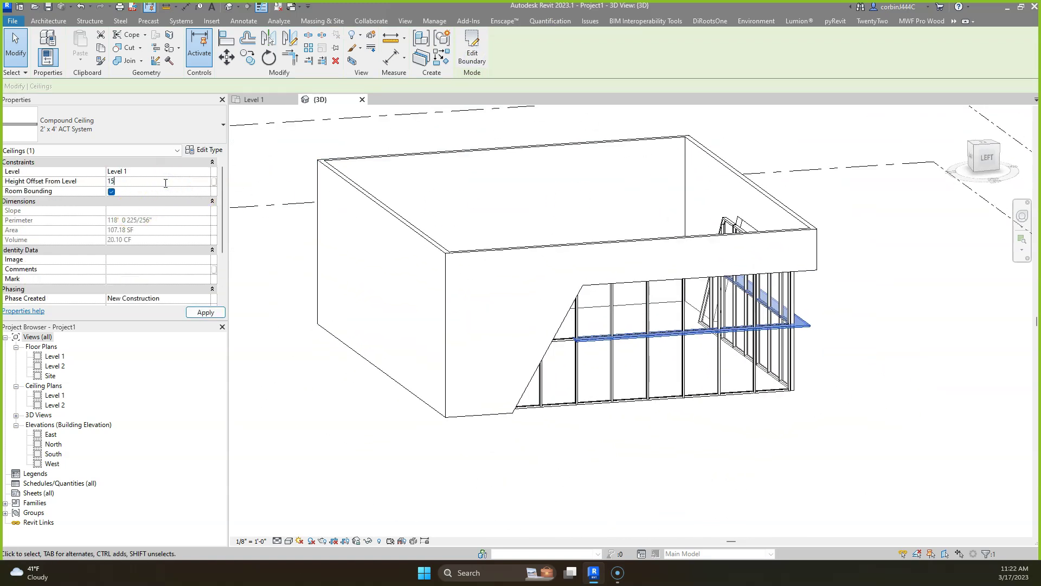
key("Escape")
Examine the ceiling along the storefront heads and the outer corner where the west and south storefronts meet
middle_click_drag(732, 303, 432, 298, "shift")
scroll(432, 225, "up", 5)
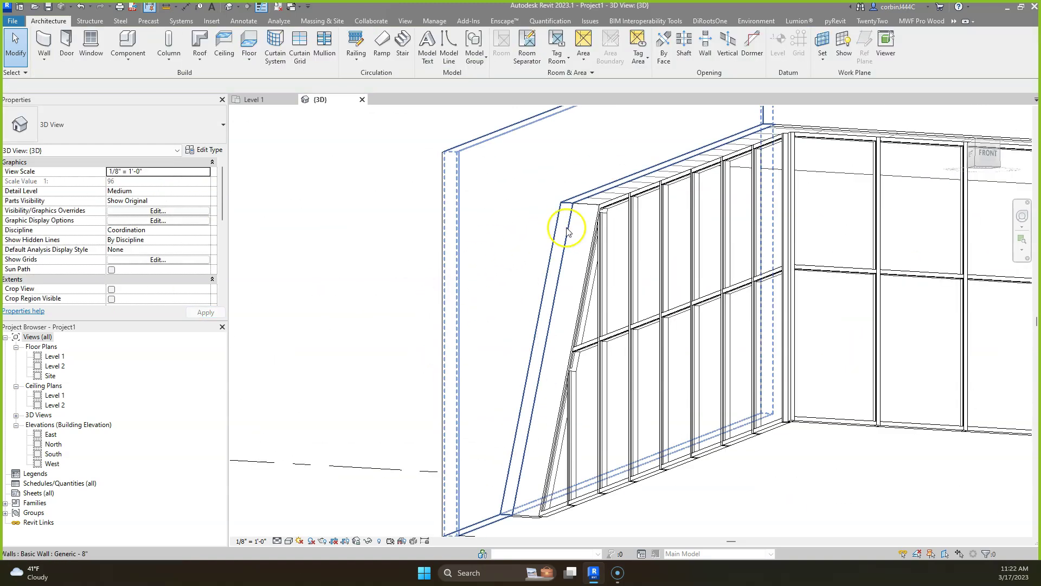
scroll(449, 252, "down", 5)
middle_click_drag(448, 252, 575, 421, "shift")
scroll(646, 367, "up", 4)
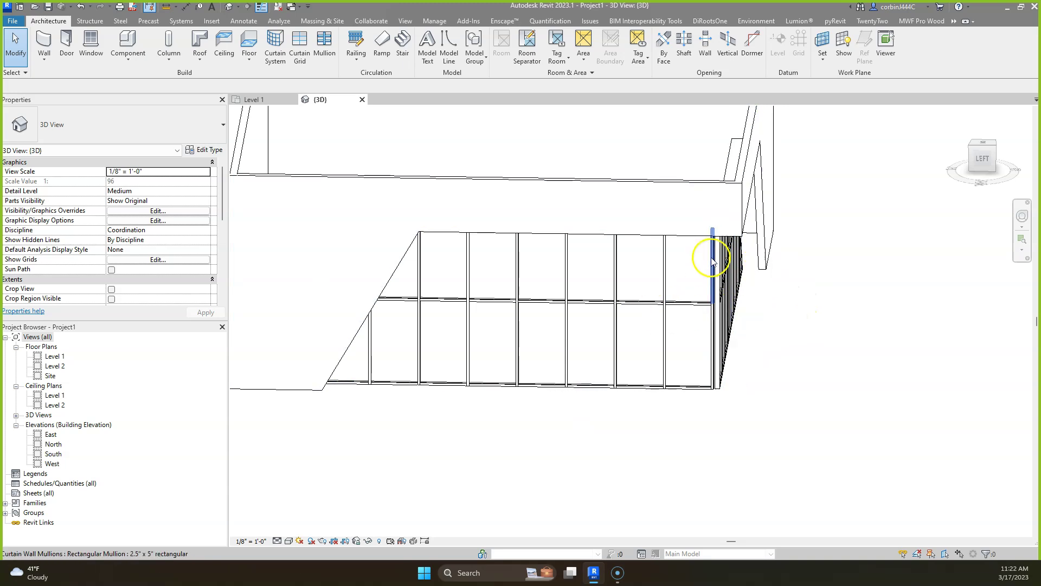
middle_click_drag(786, 266, 721, 284, "shift")
scroll(830, 288, "up", 1)
scroll(837, 284, "down", 5)
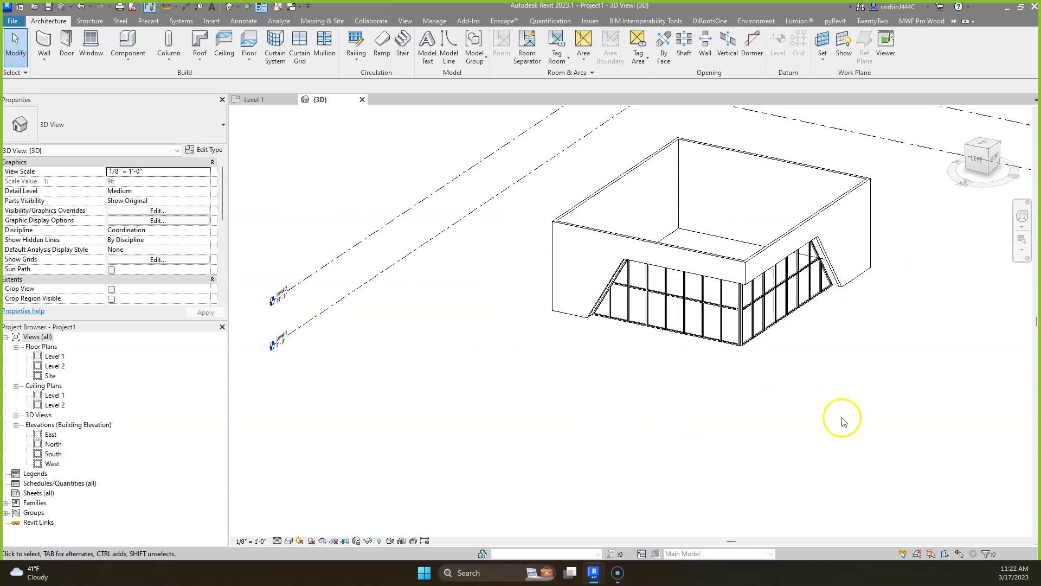
middle_click_drag(765, 380, 704, 376, "shift")
scroll(692, 288, "up", 5)
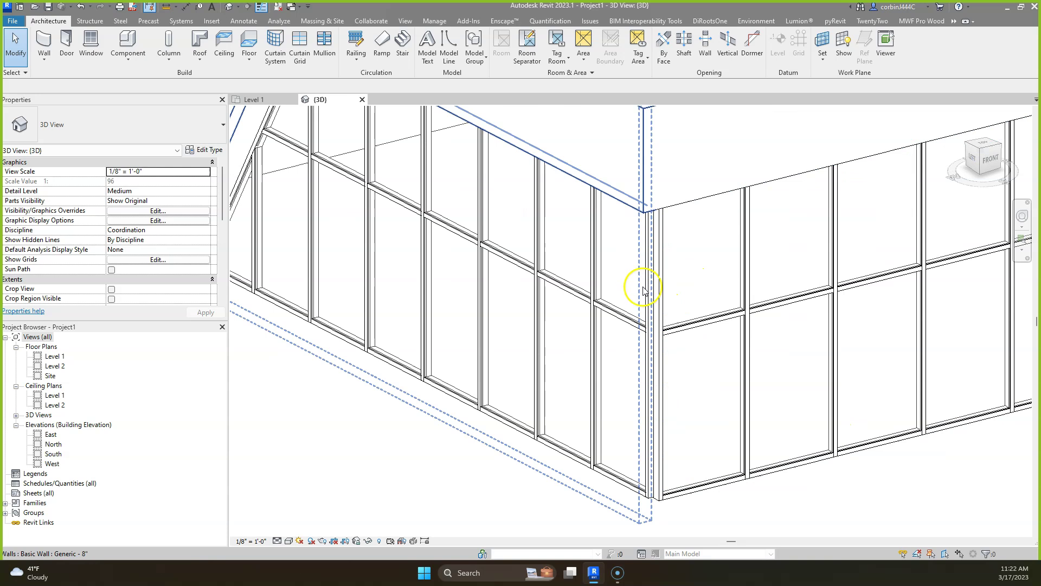
Unpin the south storefront's upper and lower corner mullions and change their type to 5" x 5" Quad Corner
key("Tab")
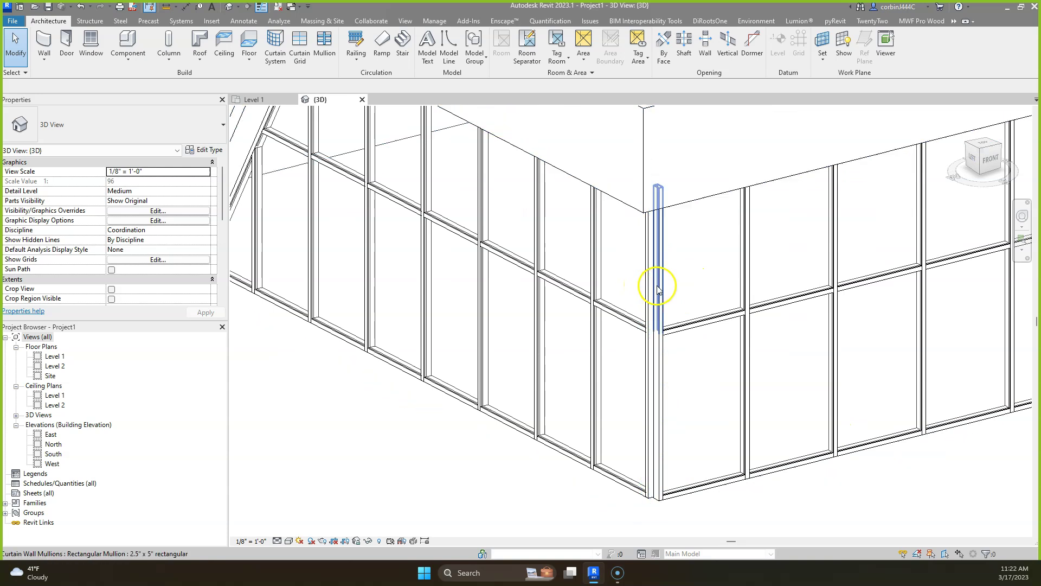
left_click(659, 287)
left_click(657, 360, "ctrl")
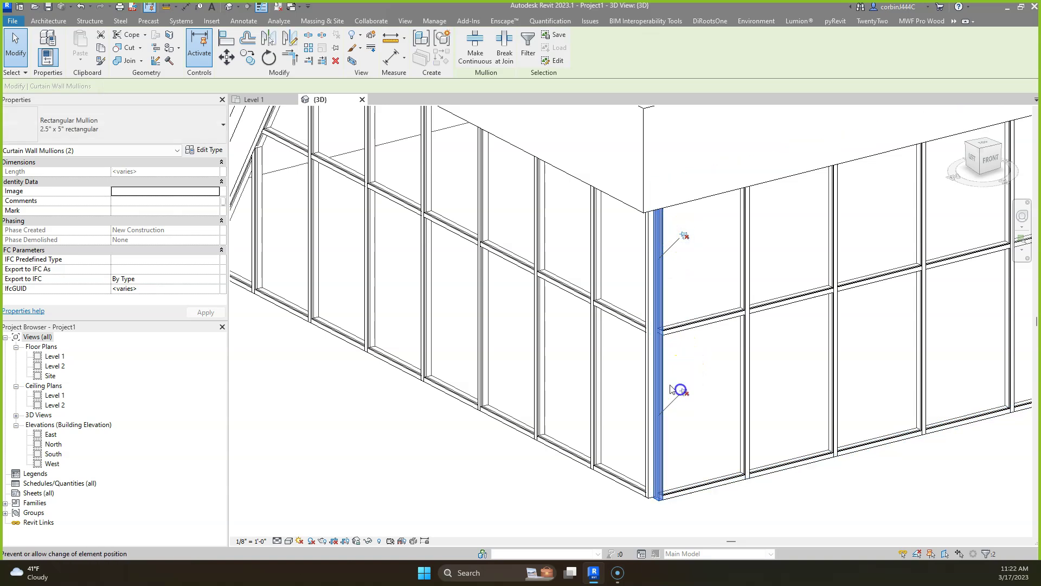
left_click(149, 120)
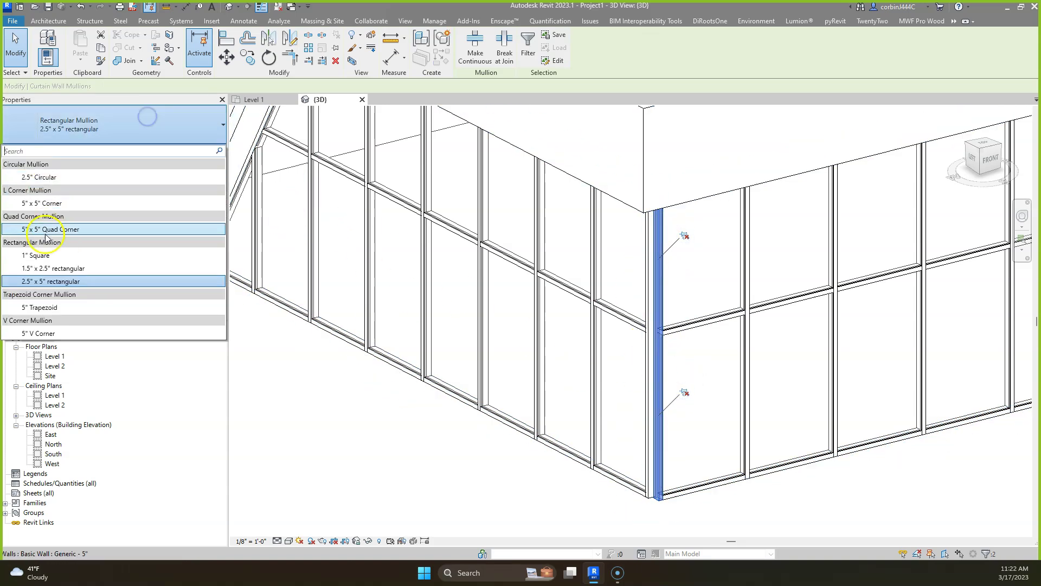
left_click(49, 205)
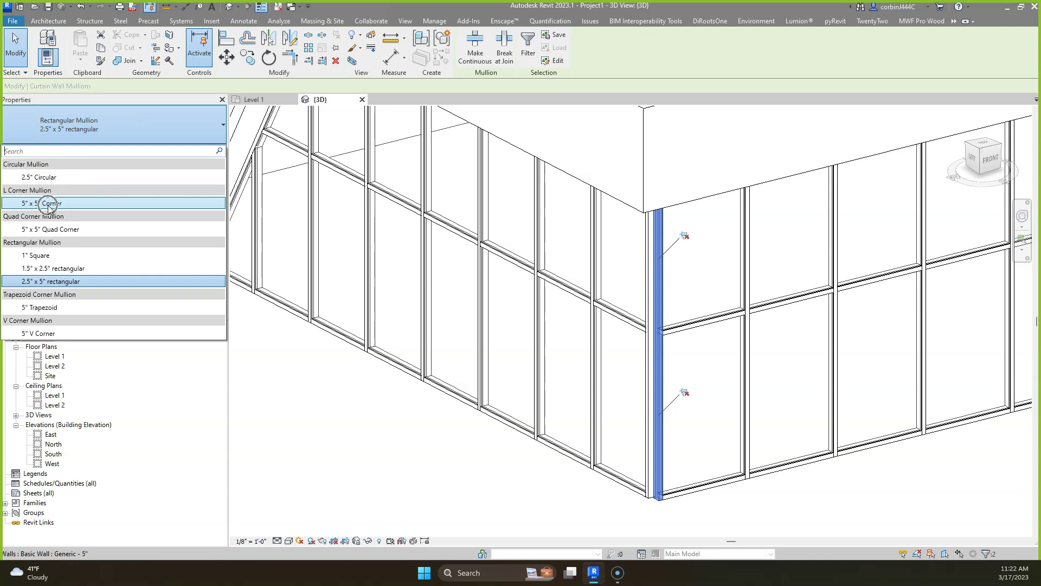
left_click(55, 234)
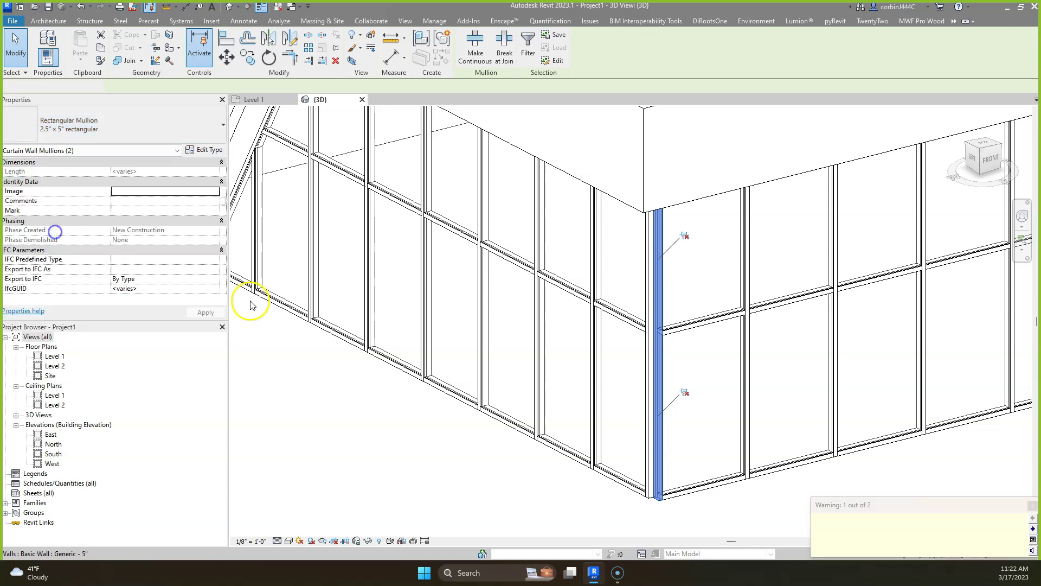
left_click(624, 476)
Unpin and delete the west storefront's upper and lower end mullions at the shared corner
middle_click_drag(624, 476, 709, 469, "shift")
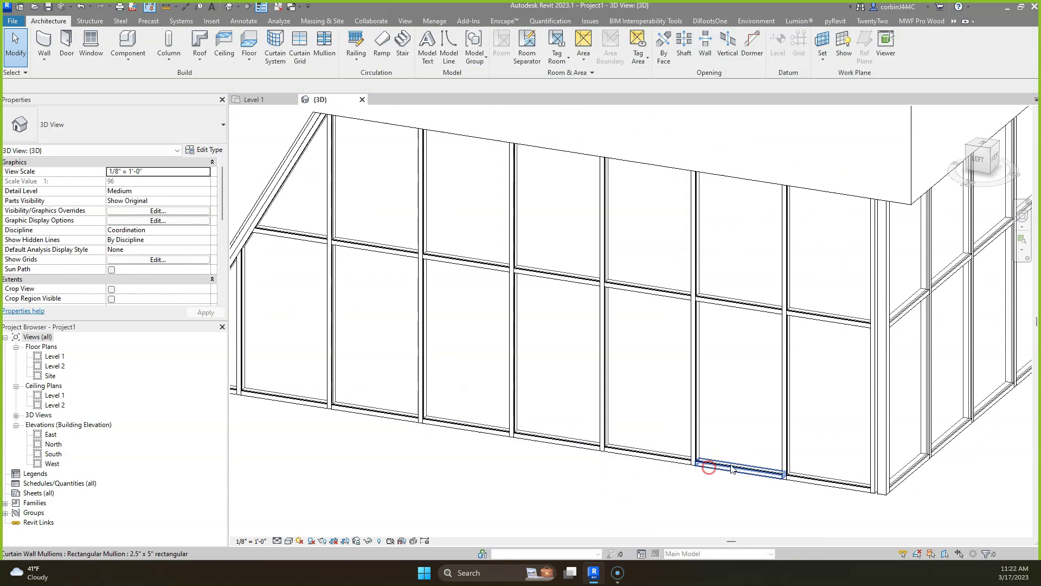
scroll(896, 437, "up", 2)
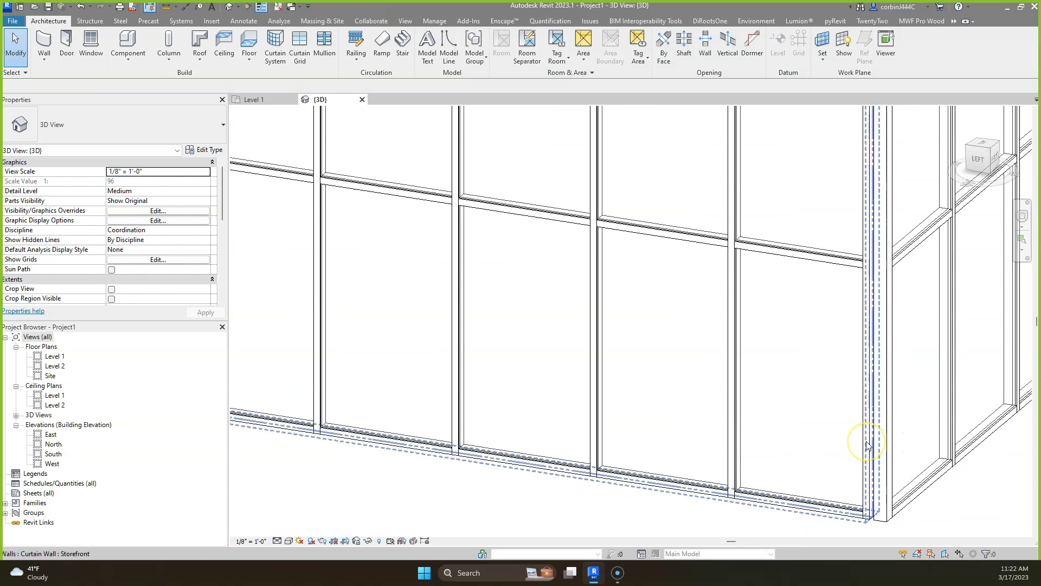
key("Tab")
left_click(866, 446)
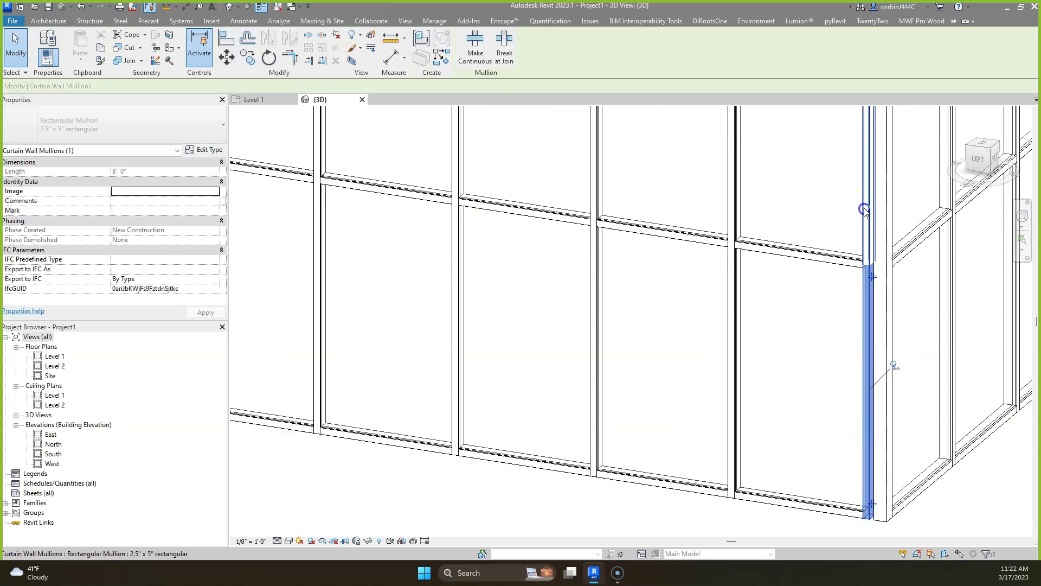
left_click(864, 207, "ctrl")
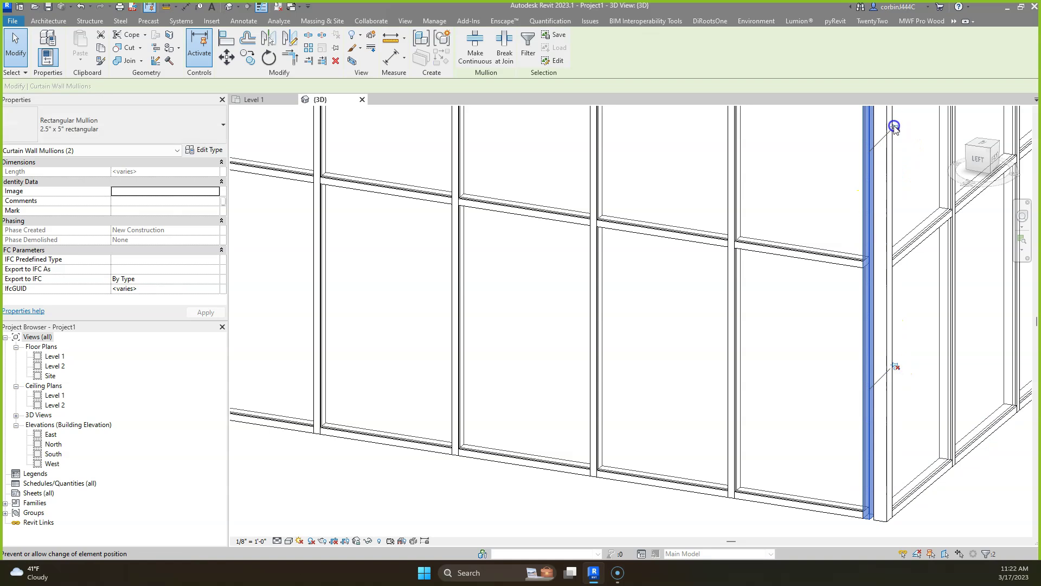
key("Escape")
scroll(510, 249, "down", 4)
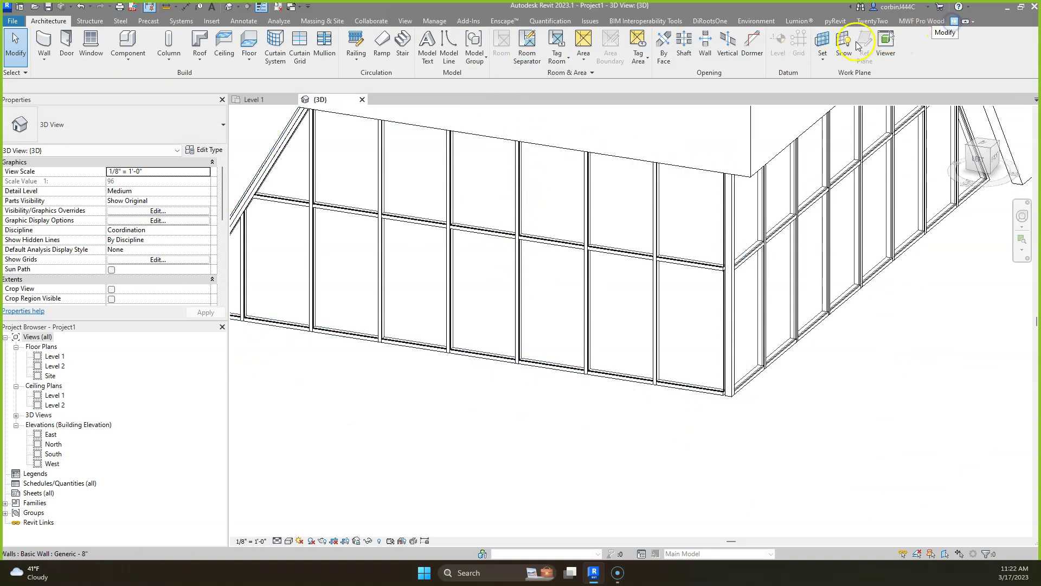
Trim/Extend the west and south storefront walls to a corner so they meet at the shared mullion
left_click(945, 35)
left_click(629, 383)
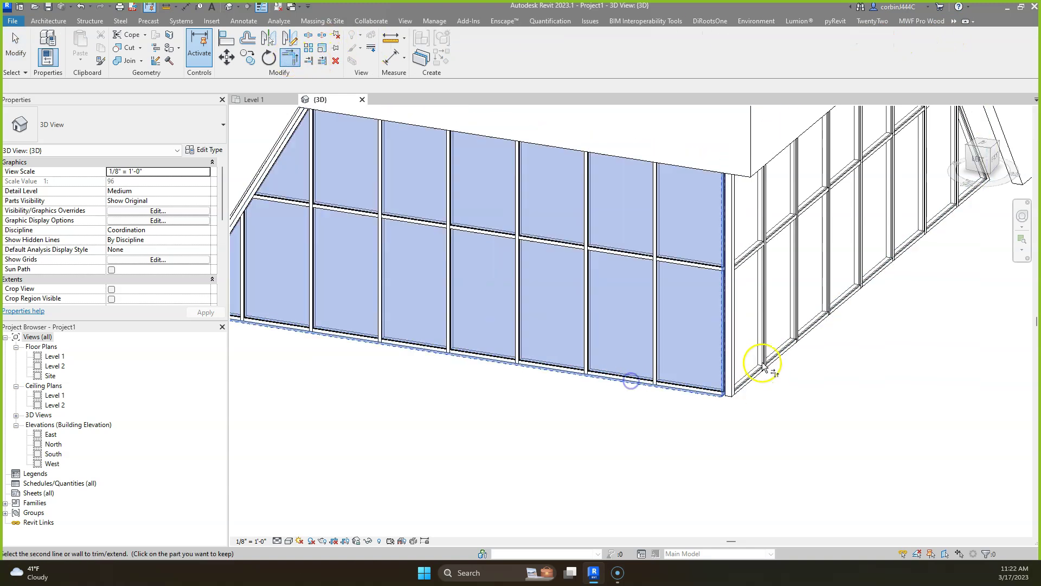
left_click(764, 376)
key("Escape")
scroll(777, 347, "down", 3)
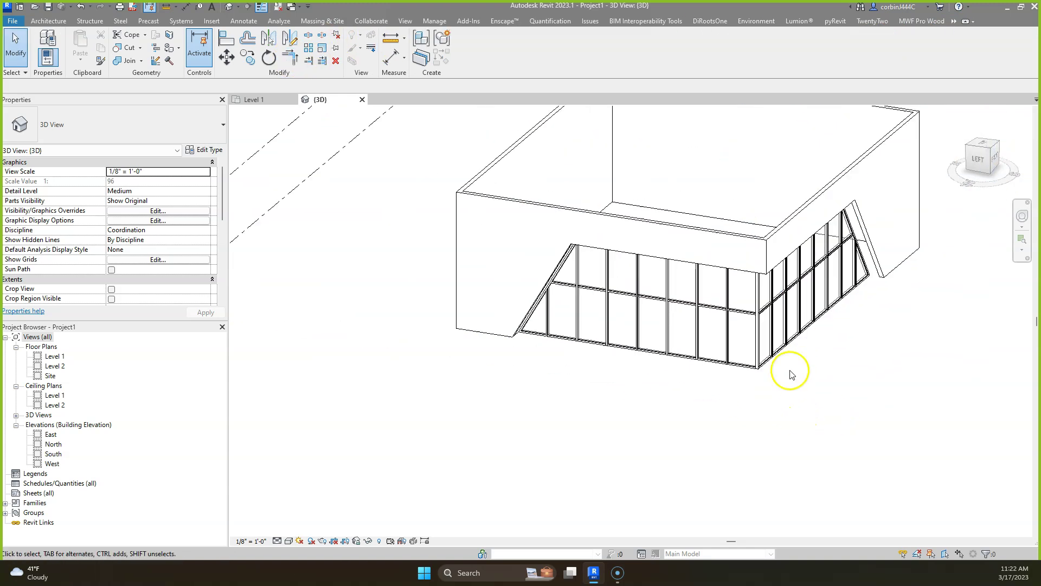
Examine the joined storefront corner and the recessed glazing from the west and south sides
middle_click_drag(686, 395, 672, 397, "shift")
scroll(727, 340, "up", 3)
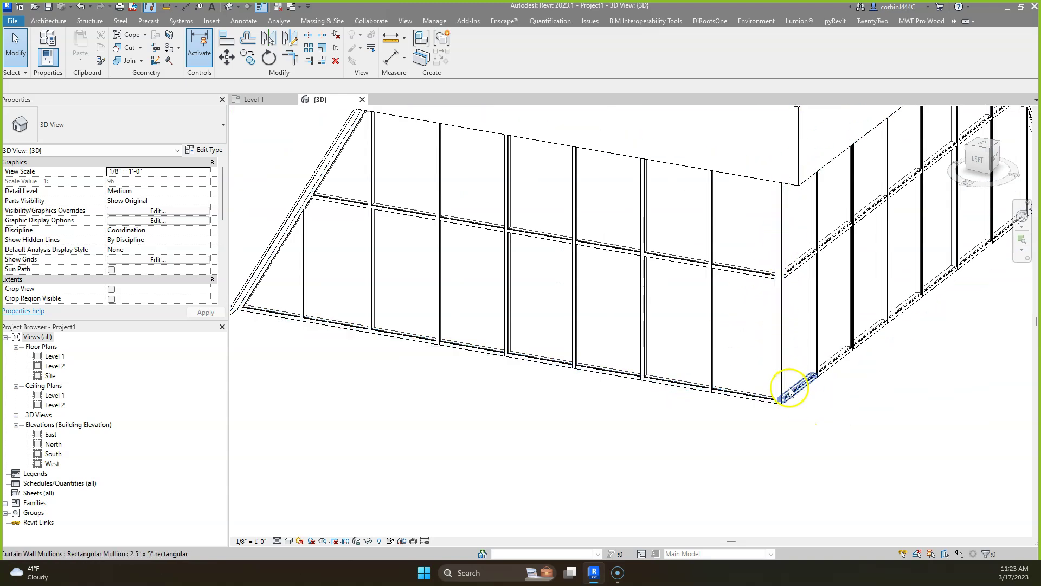
scroll(790, 391, "up", 1)
middle_click_drag(829, 407, 701, 367, "shift")
scroll(701, 369, "down", 5)
middle_click_drag(551, 367, 809, 377, "shift")
middle_click_drag(871, 358, 705, 391, "shift")
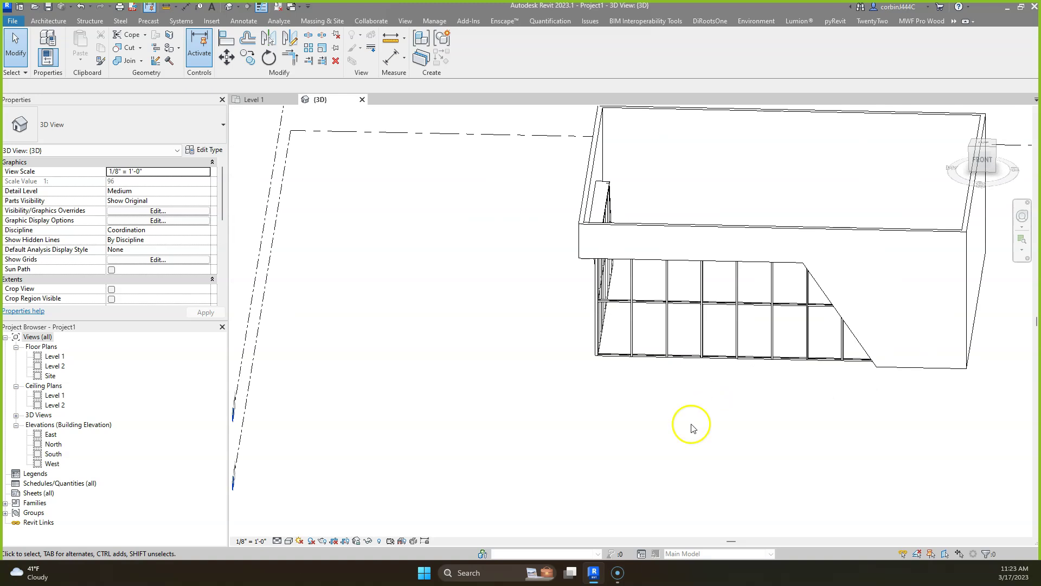